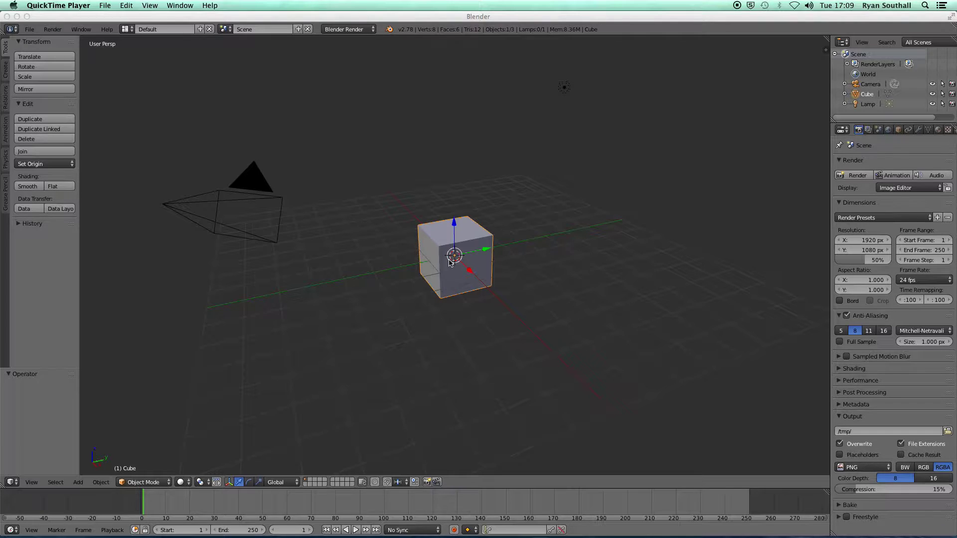
Raise the cube 1 unit along Z
{"action": "left_click", "coordinate": [438, 289]}
{"action": "key", "text": "g"}
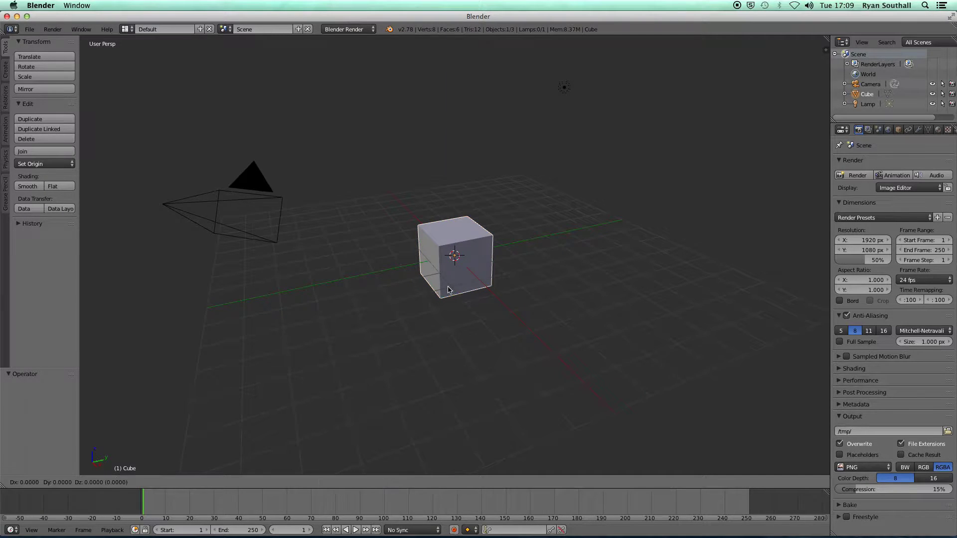
{"action": "key", "text": "z"}
{"action": "key", "text": "1"}
{"action": "key", "text": "Return"}
Scale the cube 3 times in X and Y, keeping its height fixed
{"action": "middle_click_drag", "start_coordinate": [448, 284], "coordinate": [419, 268]}
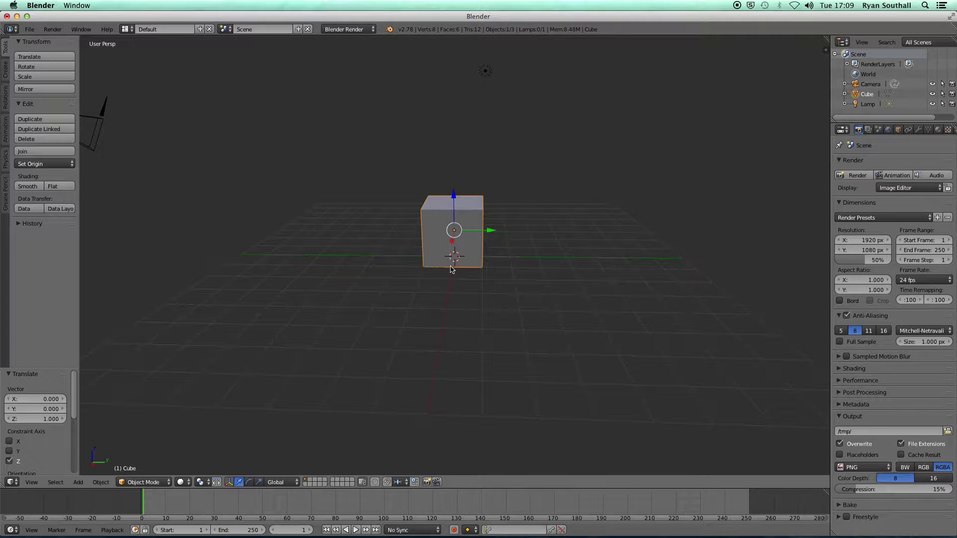
{"action": "key", "text": "s"}
{"action": "key", "text": "shift+z"}
{"action": "type", "text": "3"}
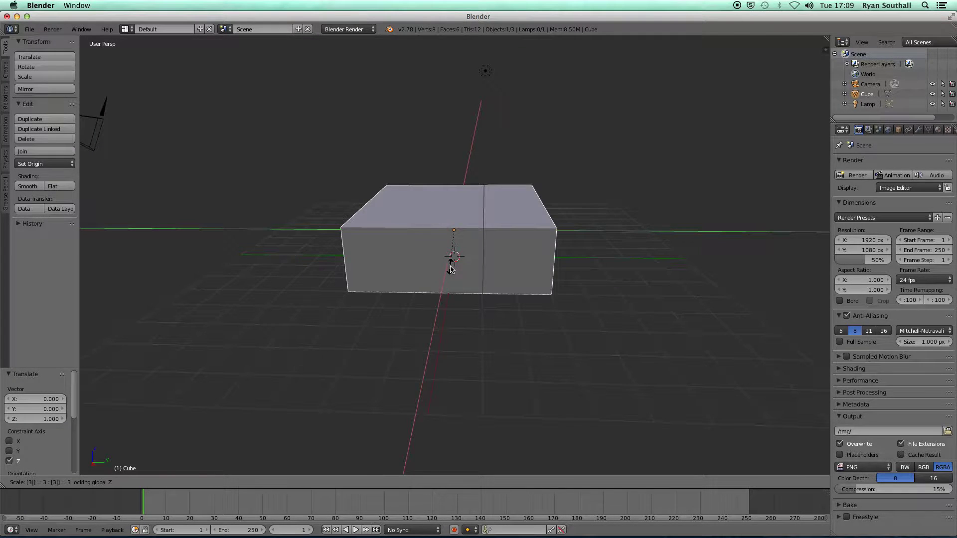
{"action": "key", "text": "Return"}
{"action": "middle_click_drag", "start_coordinate": [477, 266], "coordinate": [465, 291]}
{"action": "key", "text": "Tab"}
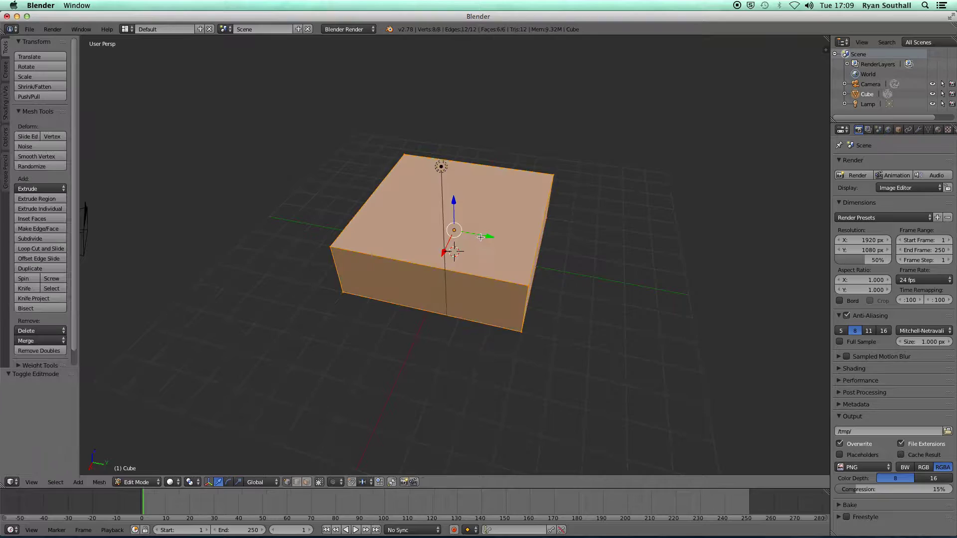
{"action": "scroll", "coordinate": [481, 239], "scroll_direction": "up", "scroll_amount": 3}
{"action": "scroll", "coordinate": [486, 242], "scroll_direction": "down", "scroll_amount": 2}
{"action": "scroll", "coordinate": [486, 243], "scroll_direction": "down", "scroll_amount": 2}
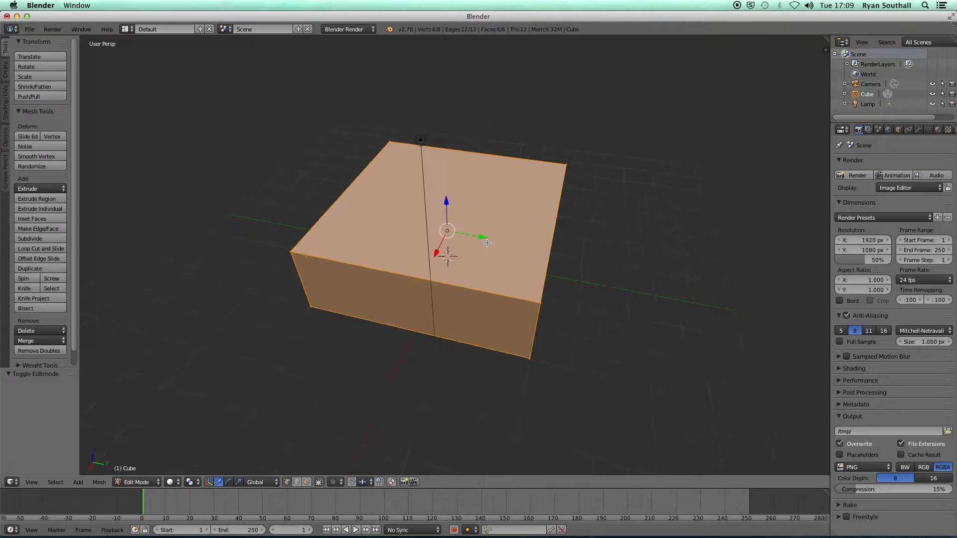
{"action": "key", "text": "Tab"}
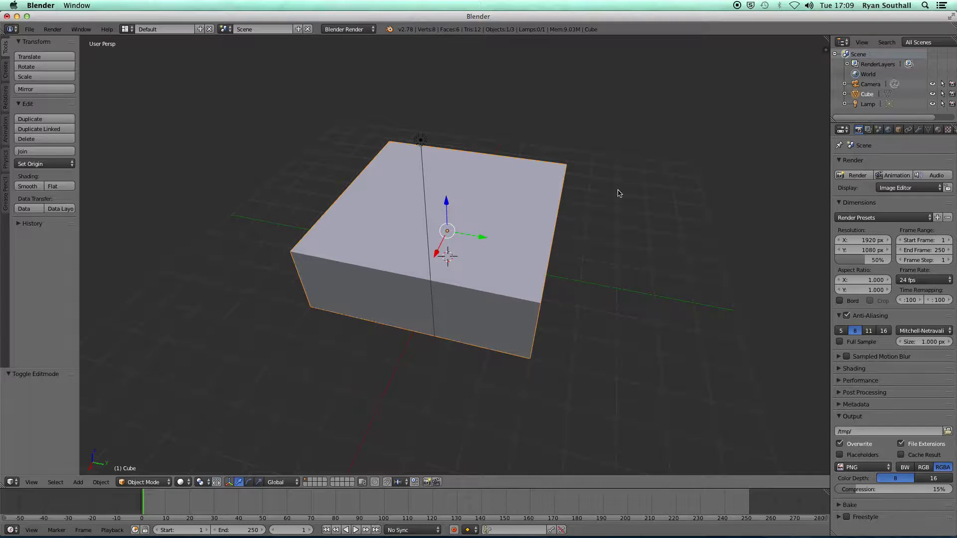
Rename the cube's material to 'walls'
{"action": "left_click", "coordinate": [937, 130]}
{"action": "left_click", "coordinate": [865, 195]}
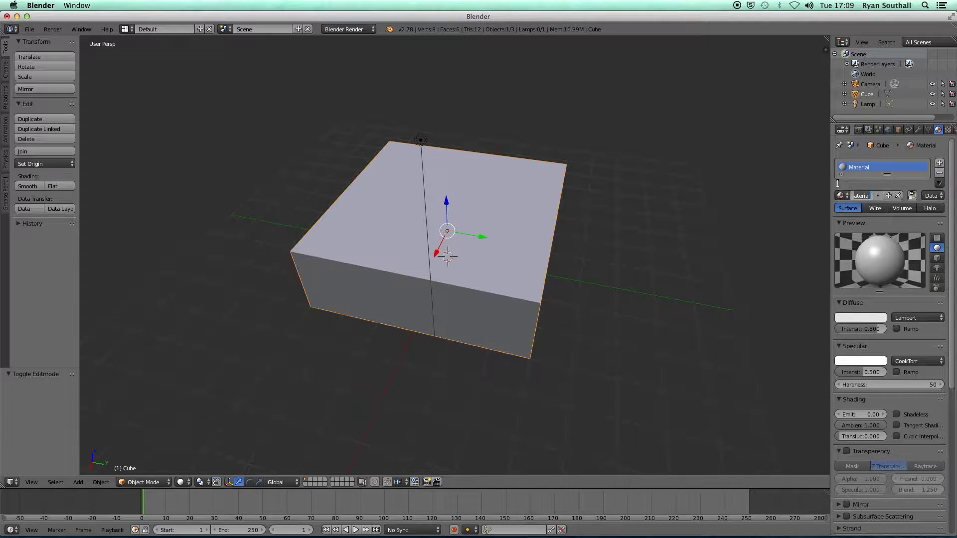
{"action": "key", "text": "Return"}
{"action": "left_click_drag", "start_coordinate": [831, 183], "coordinate": [813, 184]}
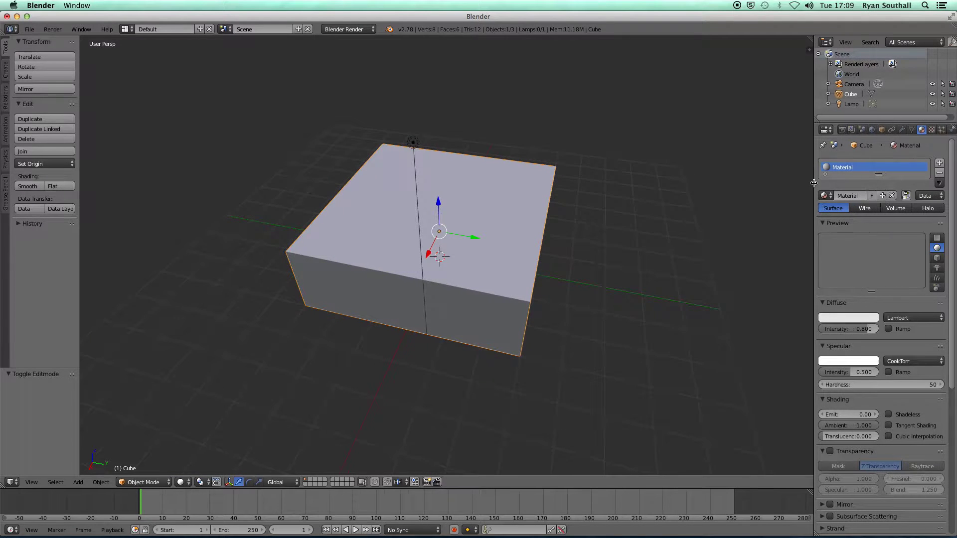
{"action": "left_click", "coordinate": [846, 195]}
{"action": "type", "text": "wal"}
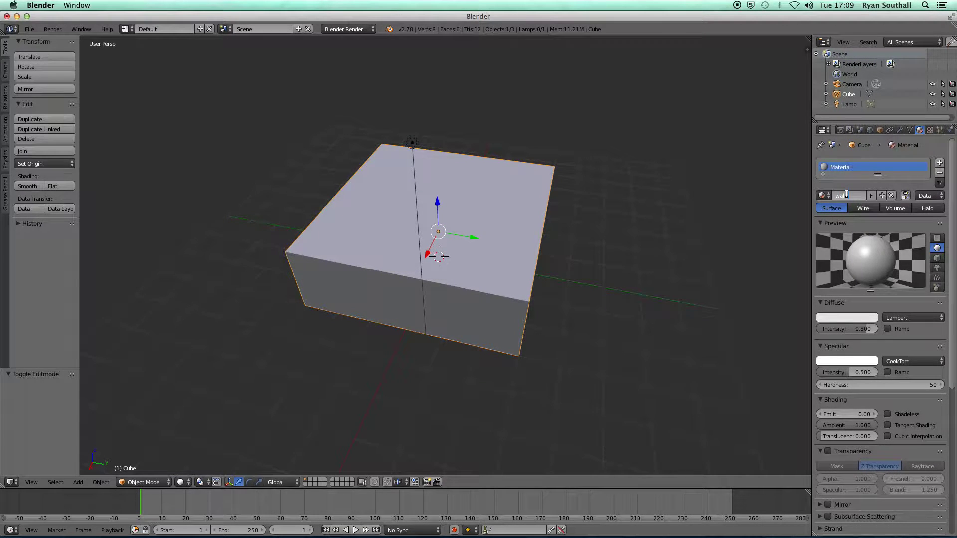
{"action": "type", "text": "ls"}
{"action": "key", "text": "Return"}
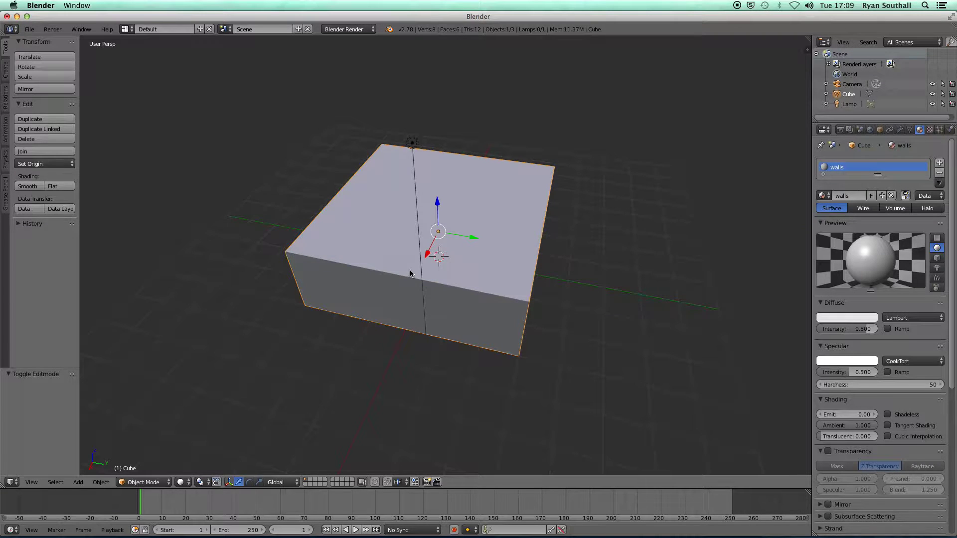
In face select mode, select the box's top face and inset it
{"action": "key", "text": "Tab"}
{"action": "middle_click_drag", "start_coordinate": [450, 245], "coordinate": [452, 245]}
{"action": "key", "text": "ctrl+Tab"}
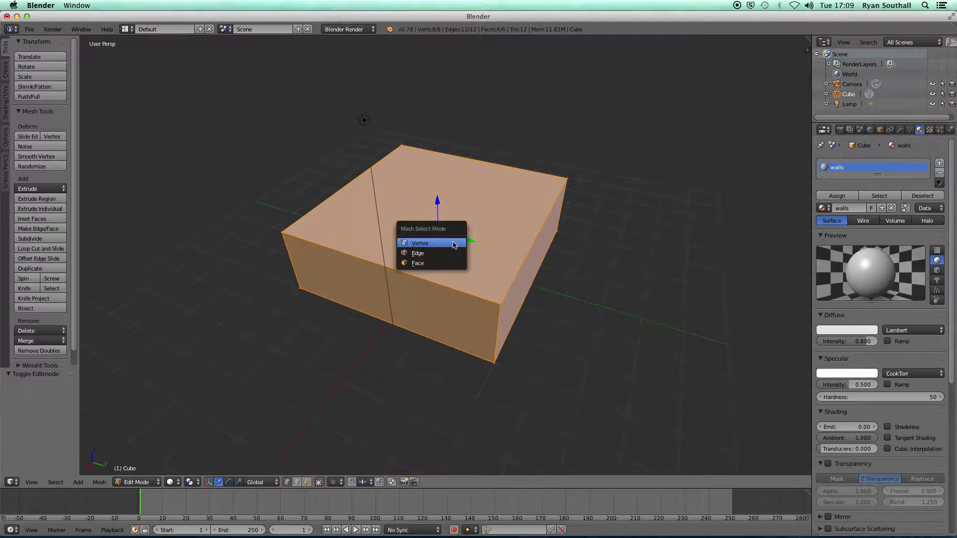
{"action": "left_click", "coordinate": [417, 263]}
{"action": "right_click", "coordinate": [474, 226]}
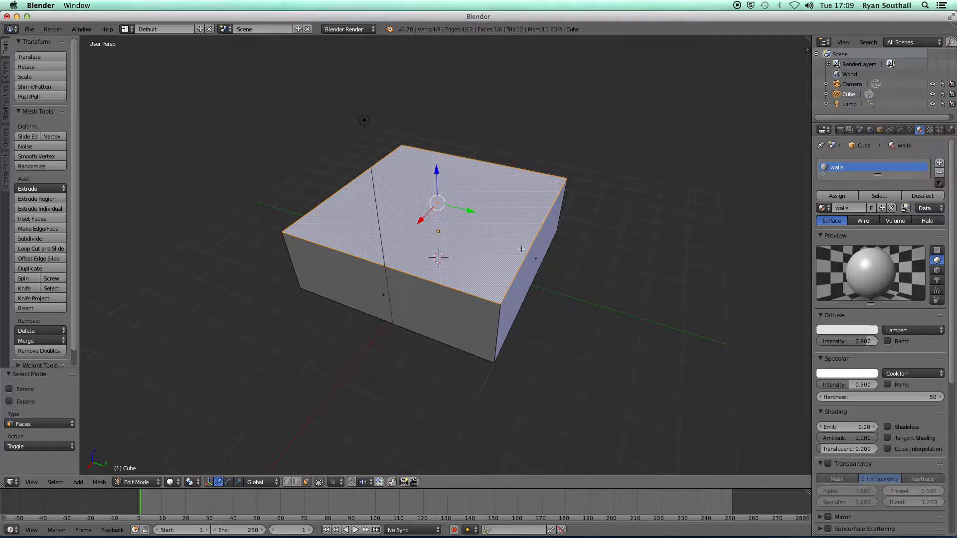
{"action": "key", "text": "i"}
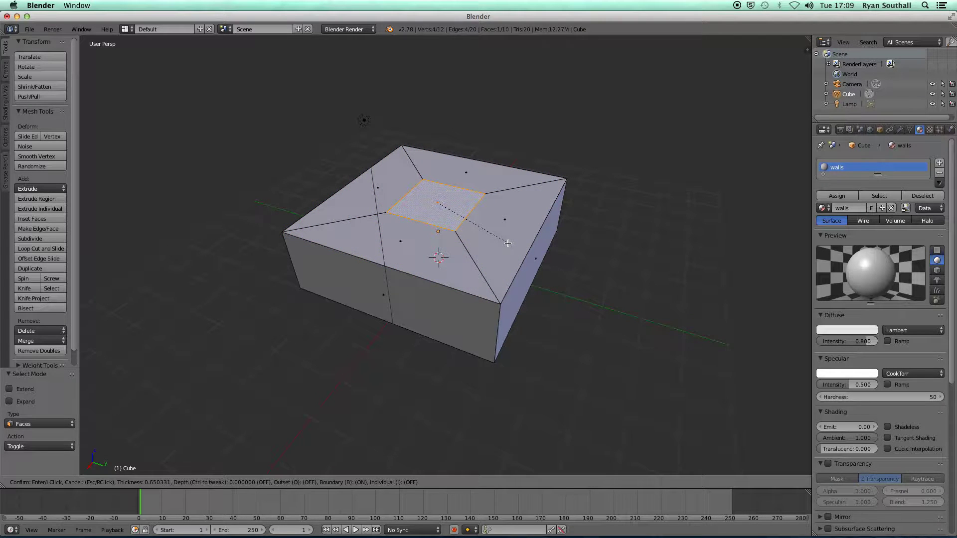
{"action": "left_click", "coordinate": [507, 242]}
Extrude the inset top face up 1.252 and scale it to 0.392
{"action": "middle_click_drag", "start_coordinate": [458, 257], "coordinate": [463, 245]}
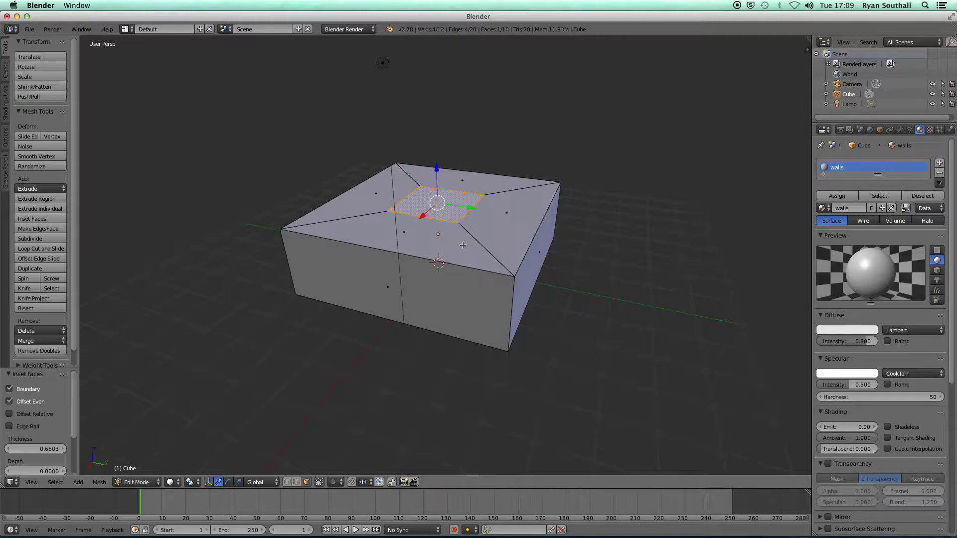
{"action": "key", "text": "e"}
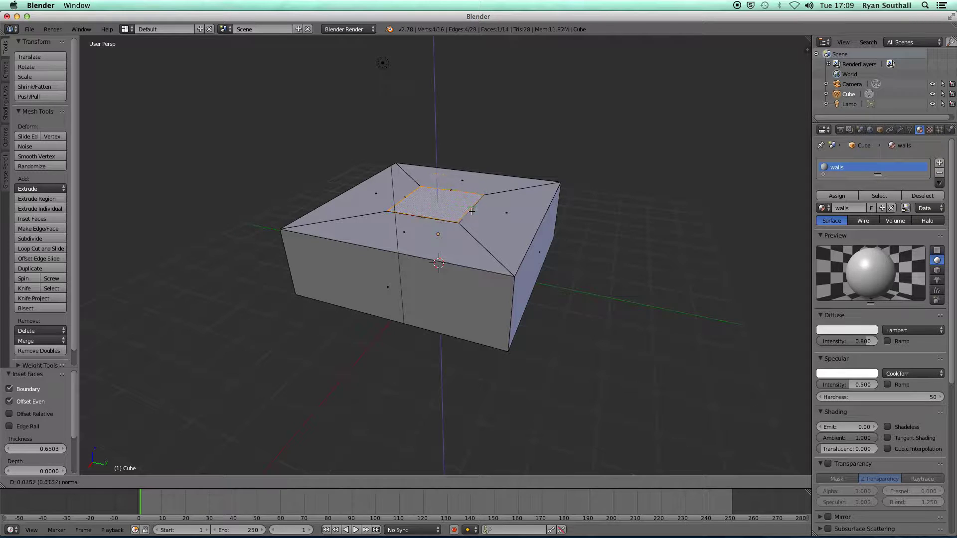
{"action": "left_click", "coordinate": [471, 170]}
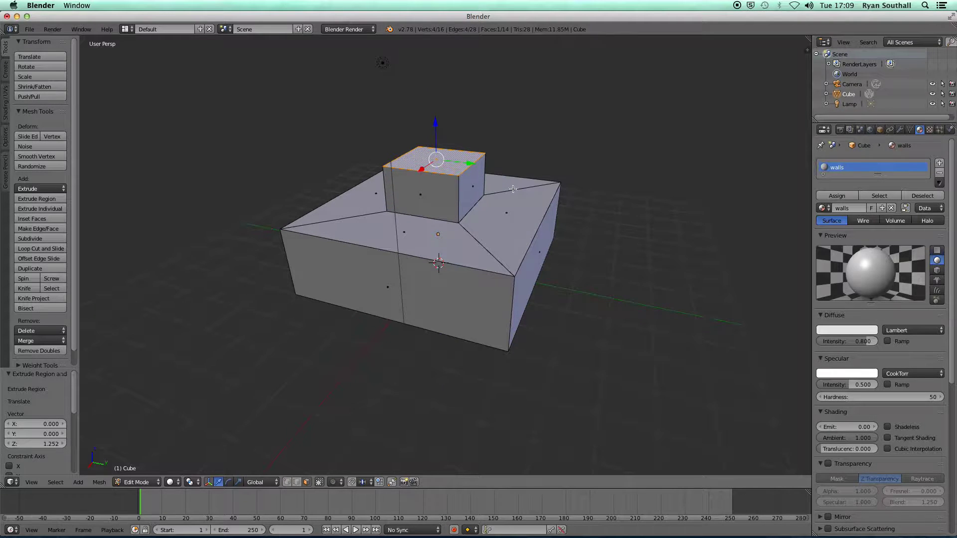
{"action": "key", "text": "s"}
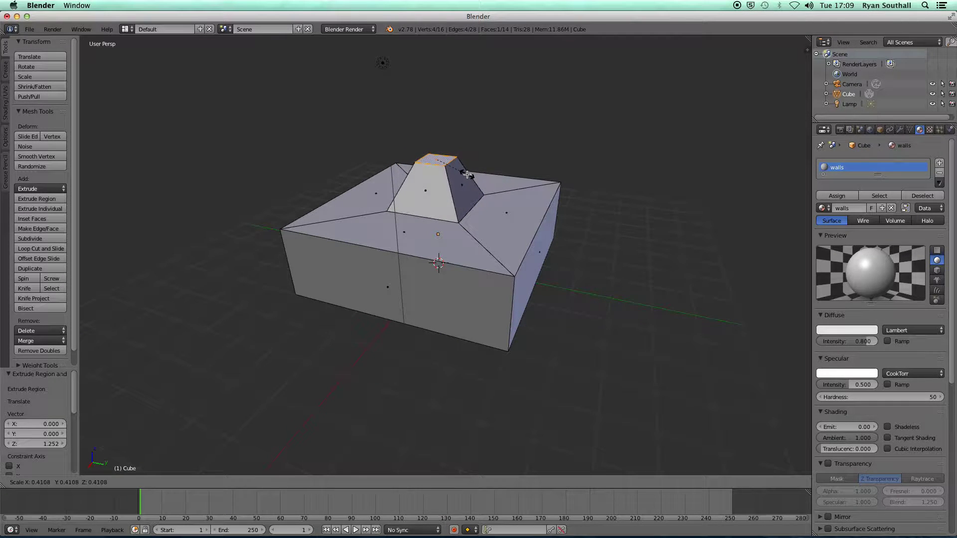
{"action": "left_click", "coordinate": [463, 167]}
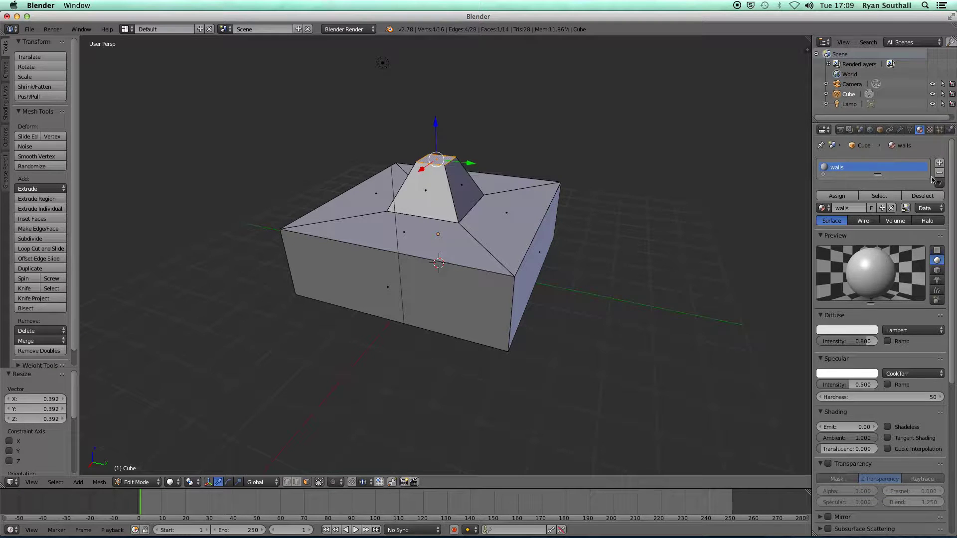
Assign a second material slot to the skylight face with a new material named 'Glass'
{"action": "left_click", "coordinate": [939, 163]}
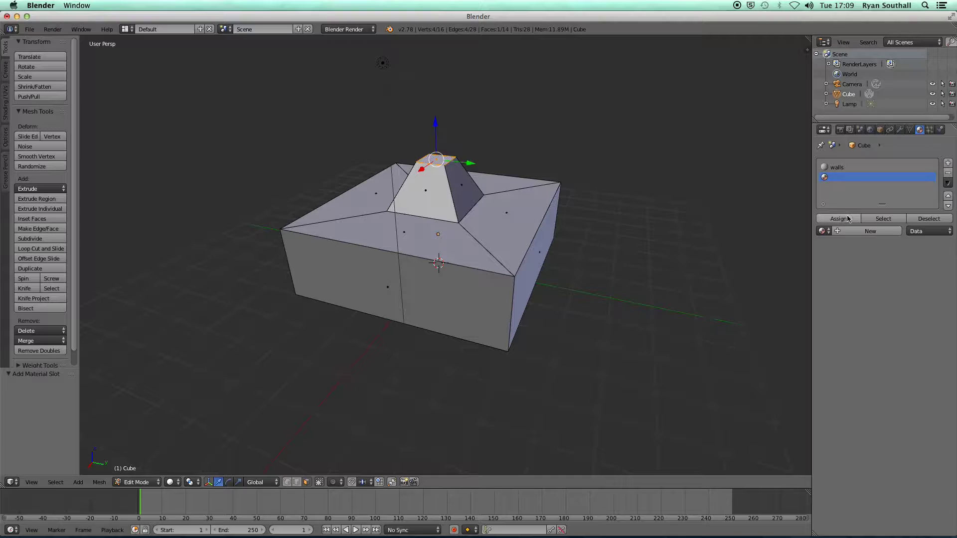
{"action": "left_click", "coordinate": [840, 218]}
{"action": "left_click", "coordinate": [853, 231]}
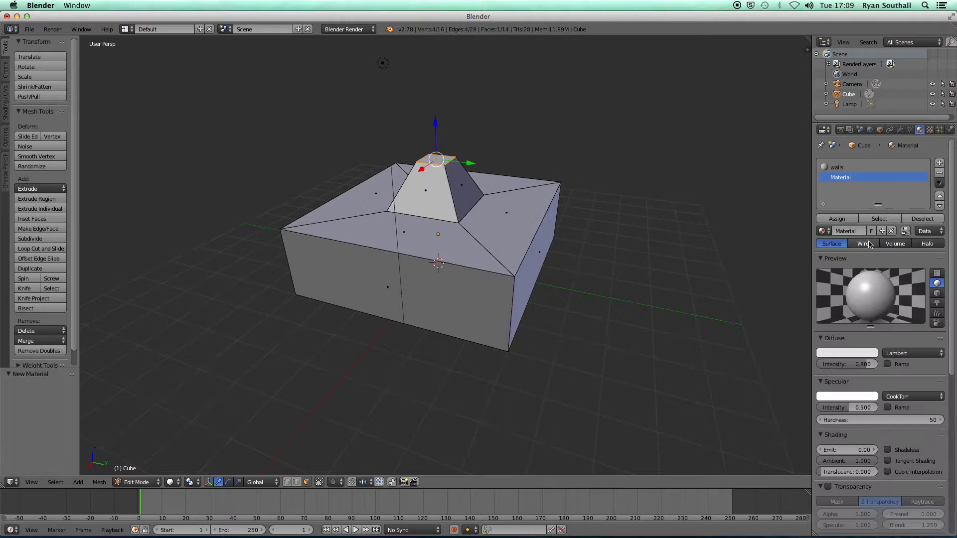
{"action": "type", "text": "Glass"}
{"action": "key", "text": "Return"}
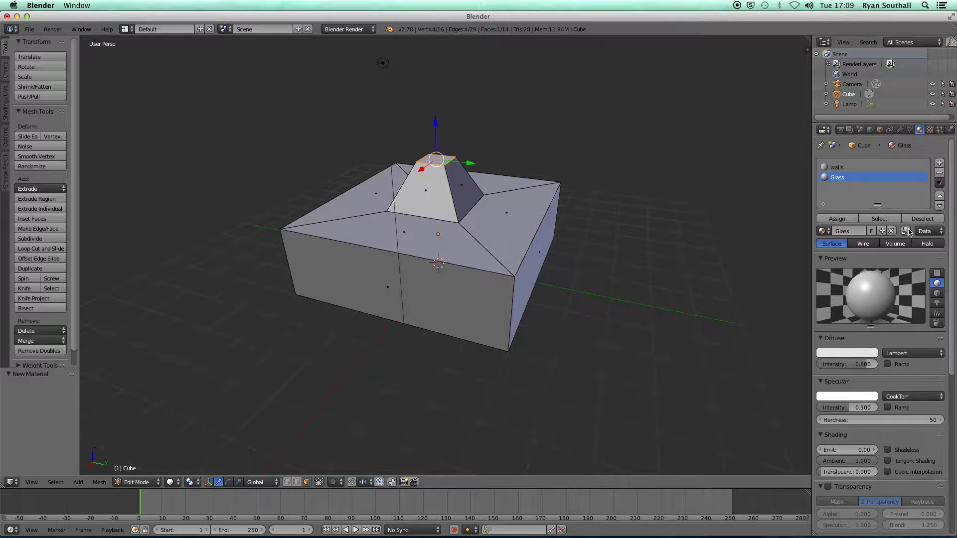
Set Glass's LiVi Radiance type to Glass and select the box's right side face
{"action": "scroll", "coordinate": [941, 258], "scroll_direction": "down", "scroll_amount": 10}
{"action": "scroll", "coordinate": [941, 258], "scroll_direction": "down", "scroll_amount": 2}
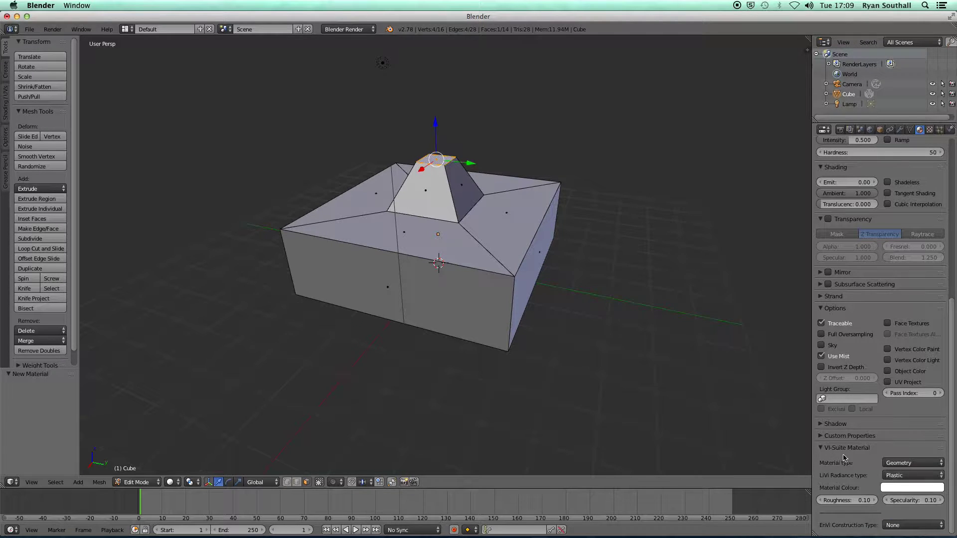
{"action": "left_click", "coordinate": [907, 476]}
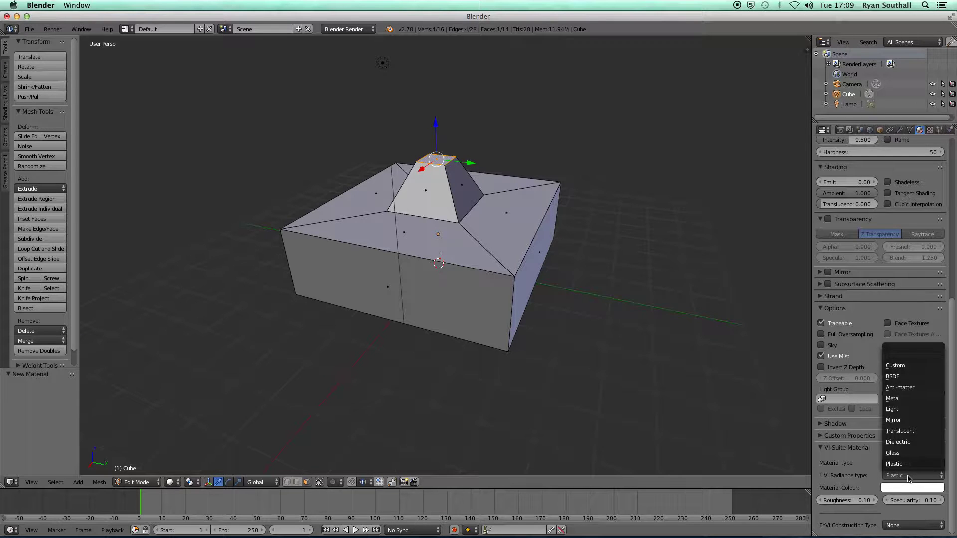
{"action": "left_click", "coordinate": [907, 454]}
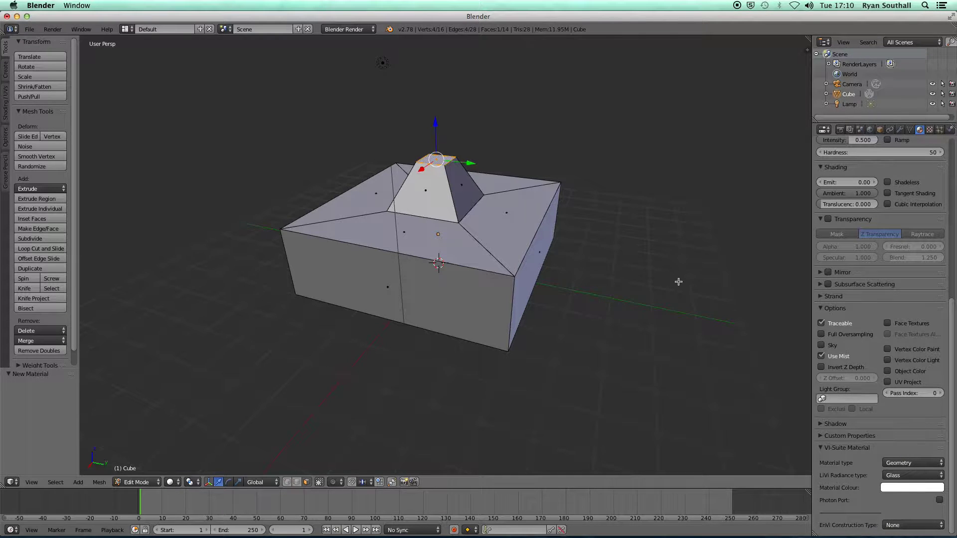
{"action": "middle_click_drag", "start_coordinate": [531, 249], "coordinate": [534, 287]}
{"action": "right_click", "coordinate": [527, 265]}
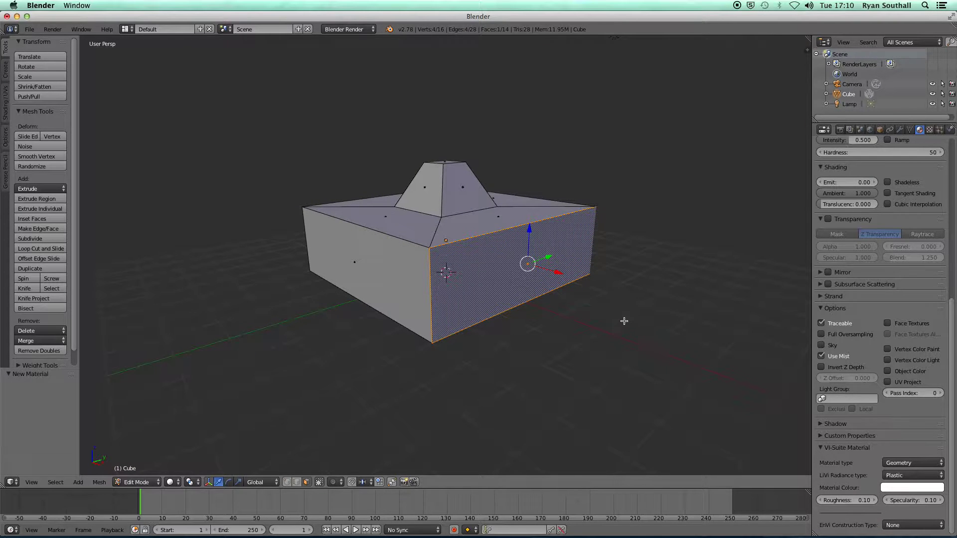
Inset the side face and shift it along Y and down to place the window
{"action": "key", "text": "i"}
{"action": "left_click", "coordinate": [603, 312]}
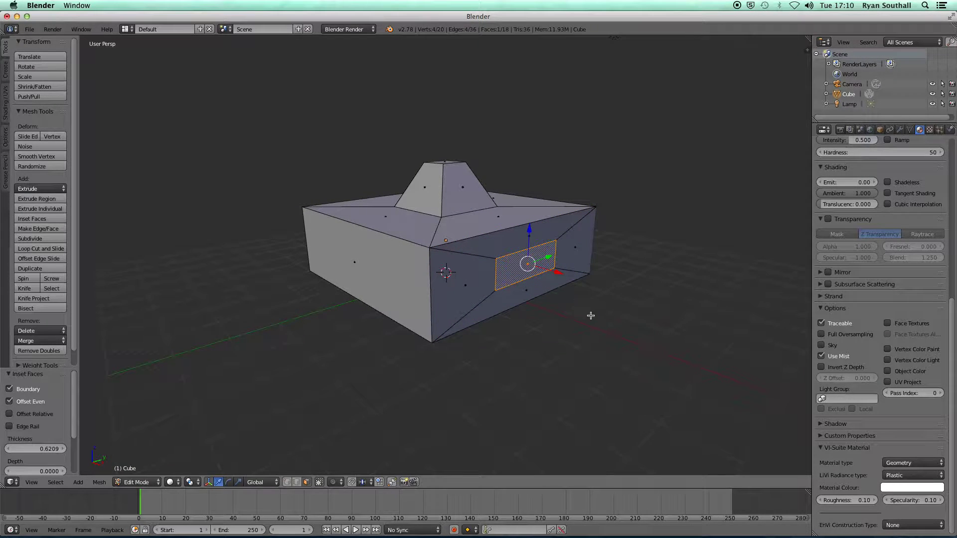
{"action": "middle_click_drag", "start_coordinate": [591, 315], "coordinate": [562, 314]}
{"action": "key", "text": "g"}
{"action": "key", "text": "y"}
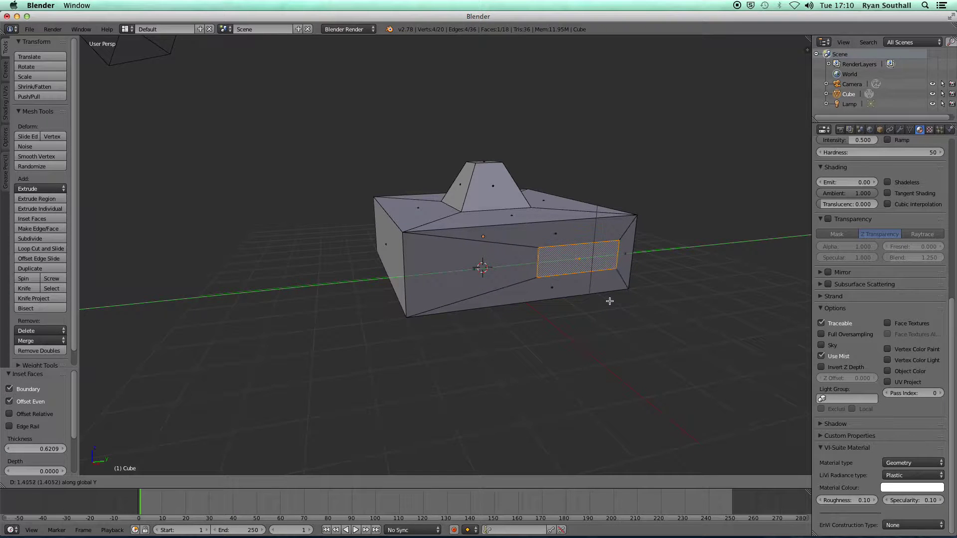
{"action": "left_click", "coordinate": [610, 301]}
{"action": "key", "text": "g"}
{"action": "key", "text": "z"}
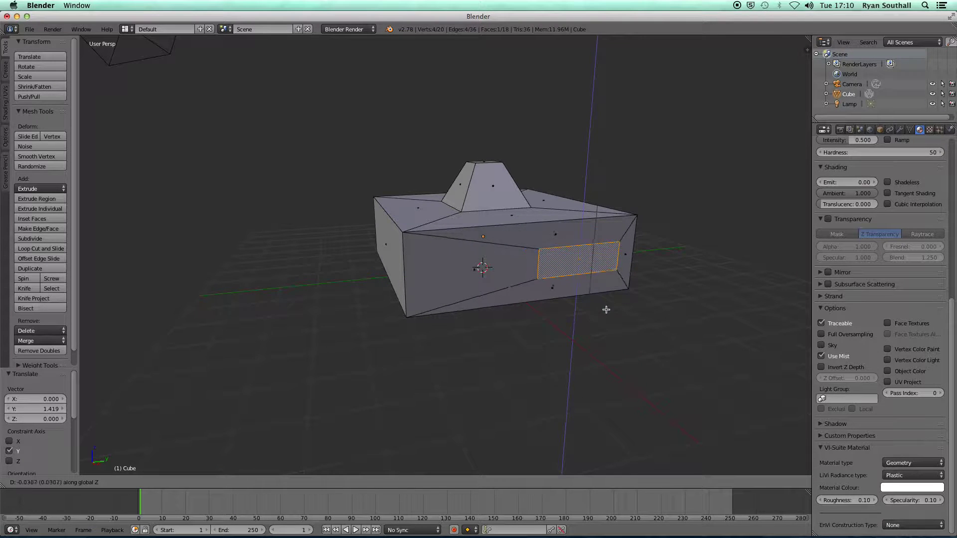
{"action": "left_click", "coordinate": [607, 321]}
Extrude the window face 0.7 outward and scale it to 0.542
{"action": "middle_click_drag", "start_coordinate": [579, 310], "coordinate": [613, 306]}
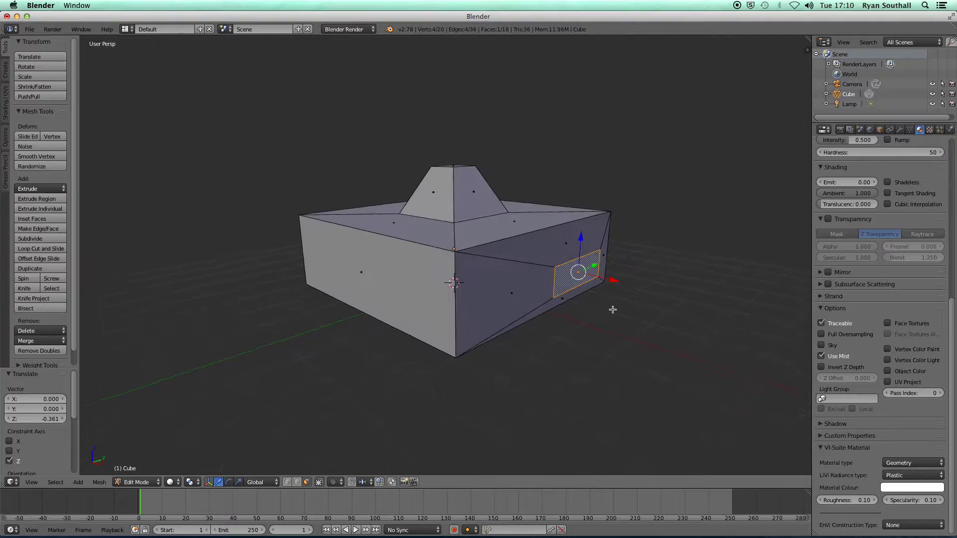
{"action": "key", "text": "e"}
{"action": "left_click", "coordinate": [636, 311]}
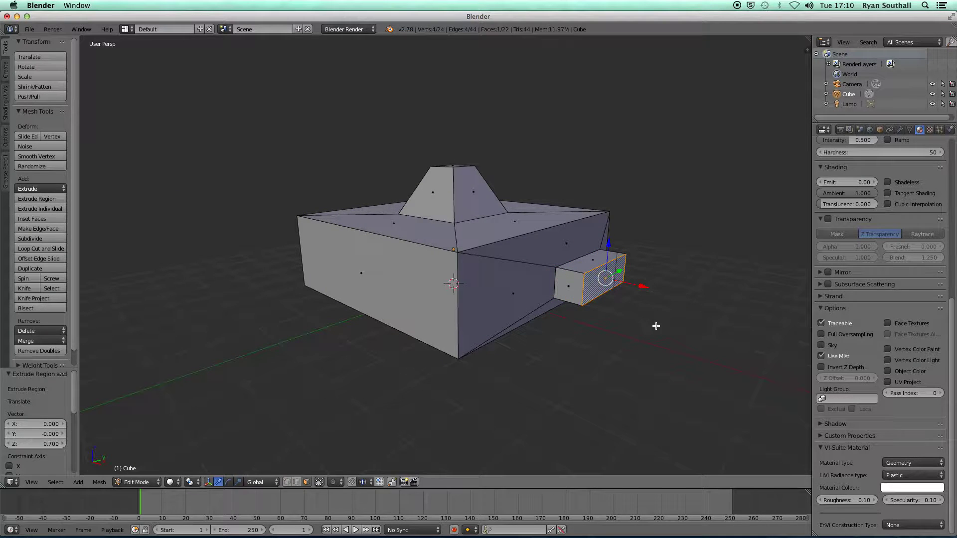
{"action": "key", "text": "s"}
{"action": "left_click", "coordinate": [638, 313]}
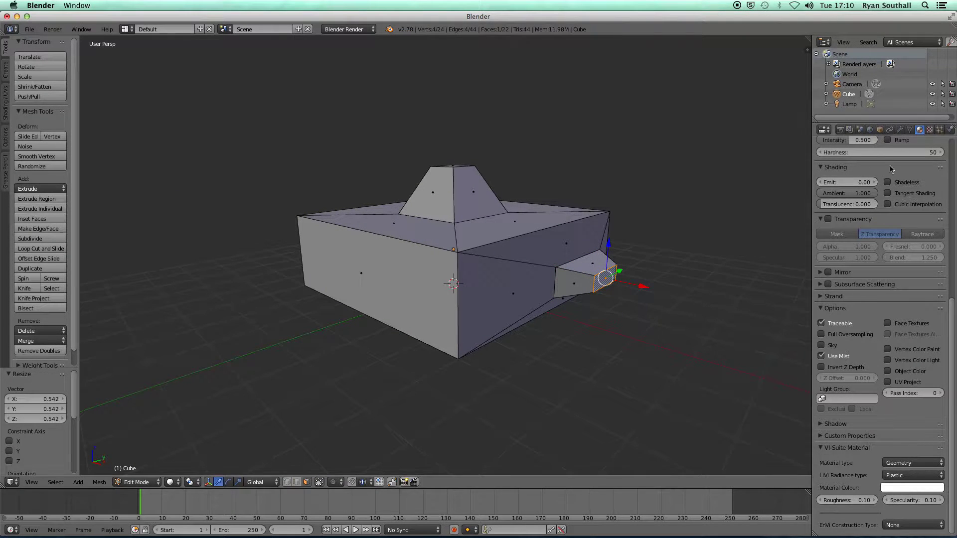
Assign the Glass material to the window face
{"action": "scroll", "coordinate": [925, 296], "scroll_direction": "up", "scroll_amount": 10}
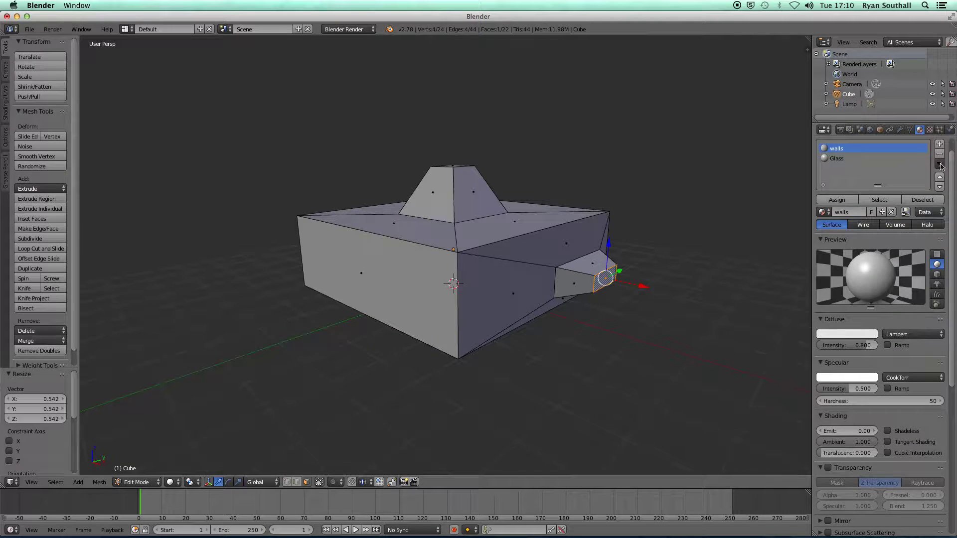
{"action": "left_click", "coordinate": [847, 159]}
{"action": "left_click", "coordinate": [857, 199]}
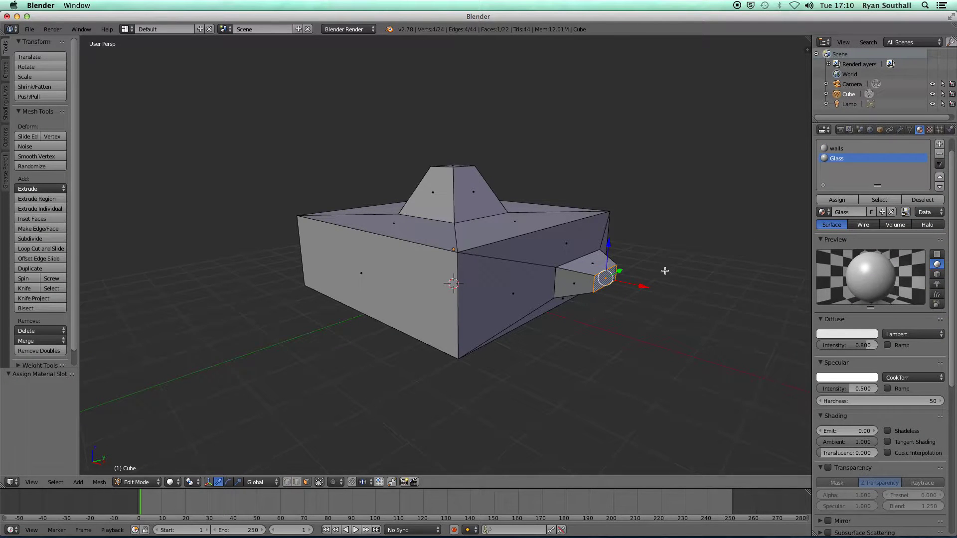
Set the Glass diffuse colour to blue (0.127, 0.454, 0.8) and return to Object Mode
{"action": "middle_click_drag", "start_coordinate": [666, 271], "coordinate": [618, 313]}
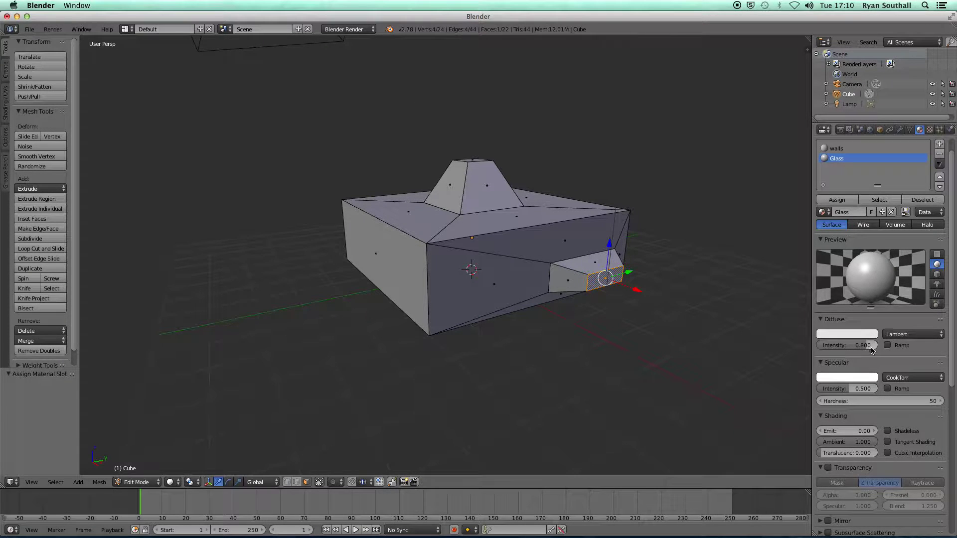
{"action": "left_click", "coordinate": [857, 334]}
{"action": "left_click_drag", "start_coordinate": [835, 240], "coordinate": [834, 218]}
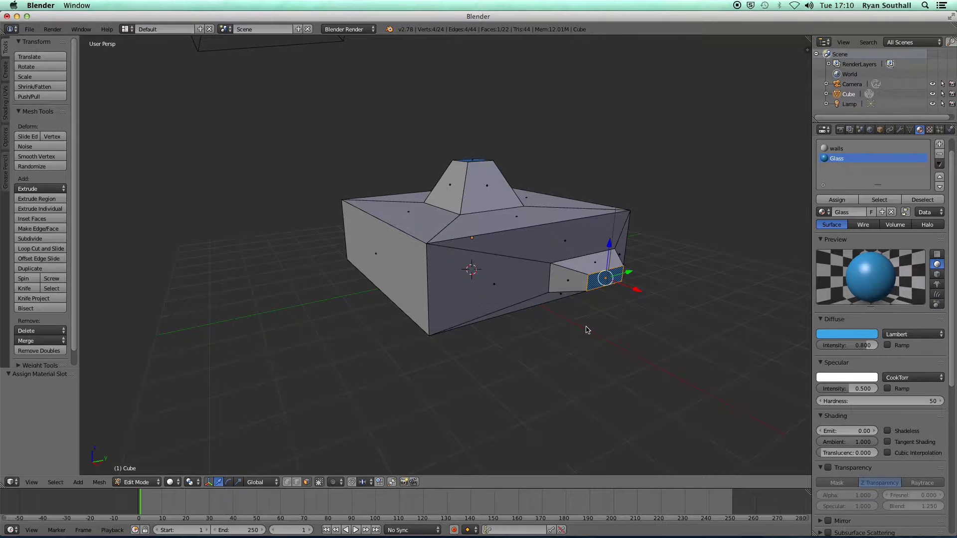
{"action": "key", "text": "Tab"}
{"action": "middle_click_drag", "start_coordinate": [572, 331], "coordinate": [593, 335]}
{"action": "middle_click_drag", "start_coordinate": [446, 294], "coordinate": [383, 288]}
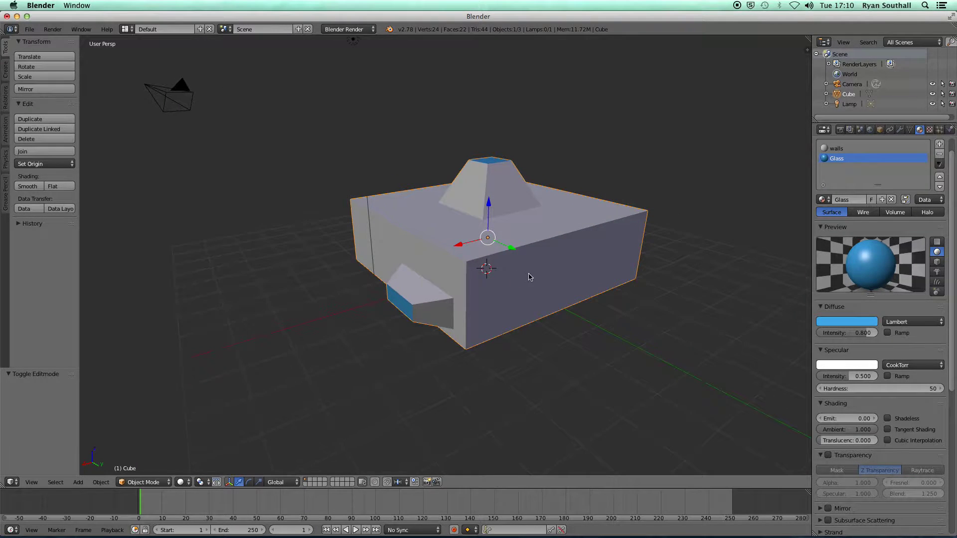
In wireframe view, add a plane slightly above the floor, scaled by 2.941
{"action": "middle_click_drag", "start_coordinate": [530, 274], "coordinate": [445, 302]}
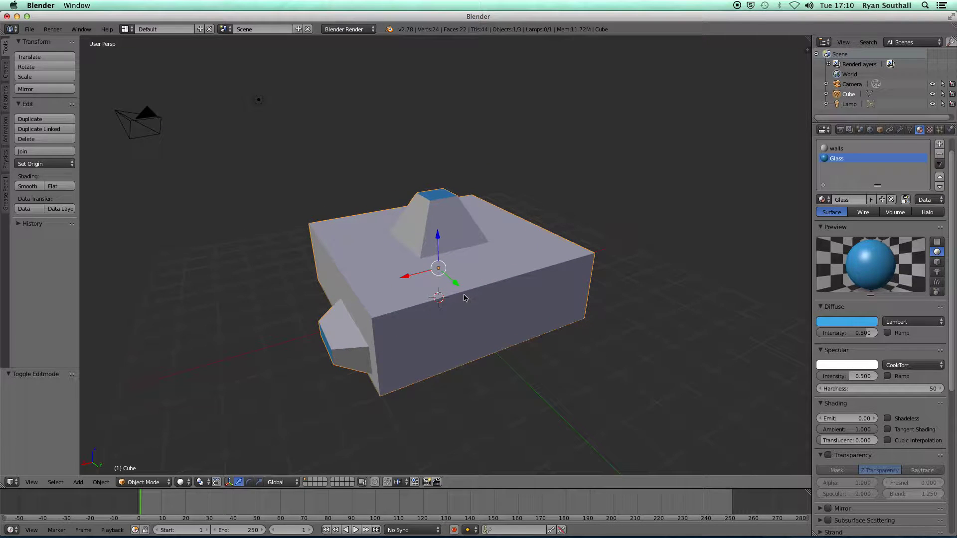
{"action": "key", "text": "z"}
{"action": "key", "text": "shift+a"}
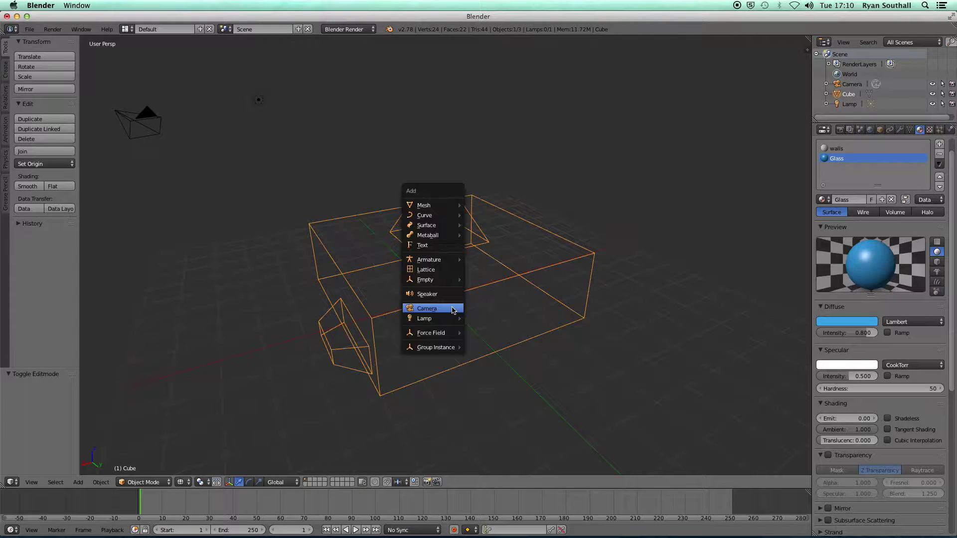
{"action": "mouse_move", "coordinate": [446, 206]}
{"action": "left_click", "coordinate": [481, 208]}
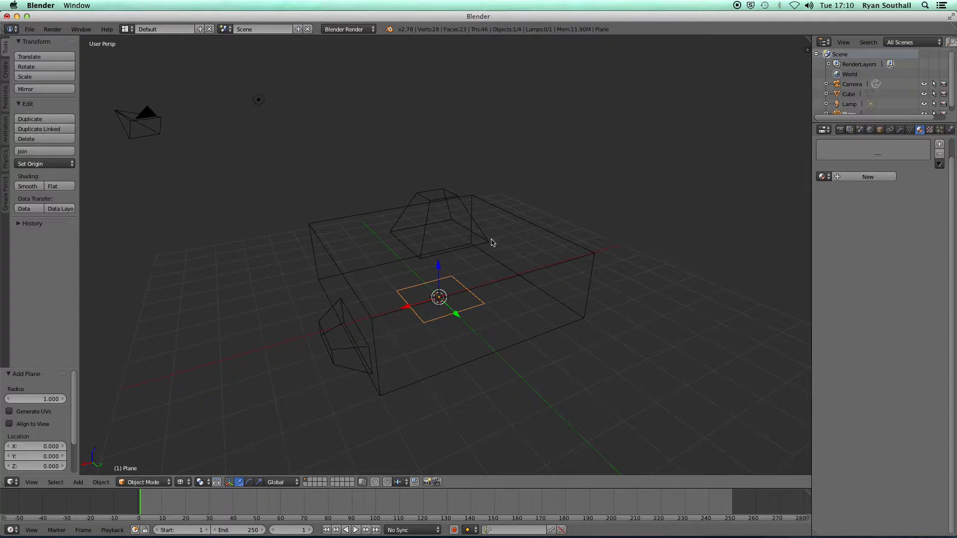
{"action": "mouse_move", "coordinate": [502, 275]}
{"action": "middle_mouse_down"}
{"action": "mouse_move", "coordinate": [495, 299]}
{"action": "mouse_move", "coordinate": [491, 273]}
{"action": "middle_mouse_up"}
{"action": "left_click_drag", "start_coordinate": [441, 267], "coordinate": [441, 263]}
{"action": "key", "text": "s"}
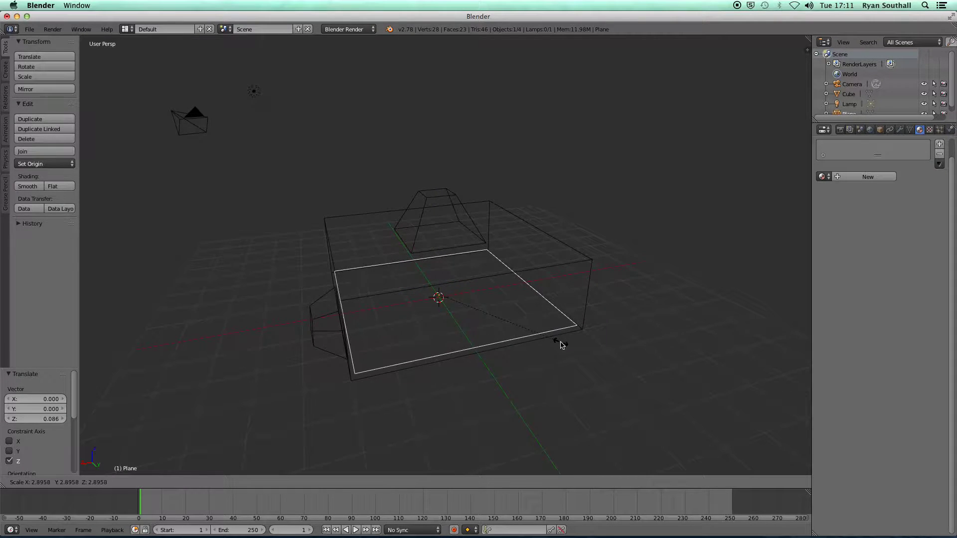
{"action": "left_click", "coordinate": [562, 343]}
Subdivide the plane with 39 cuts into a 40×40 grid
{"action": "middle_click_drag", "start_coordinate": [530, 345], "coordinate": [506, 339]}
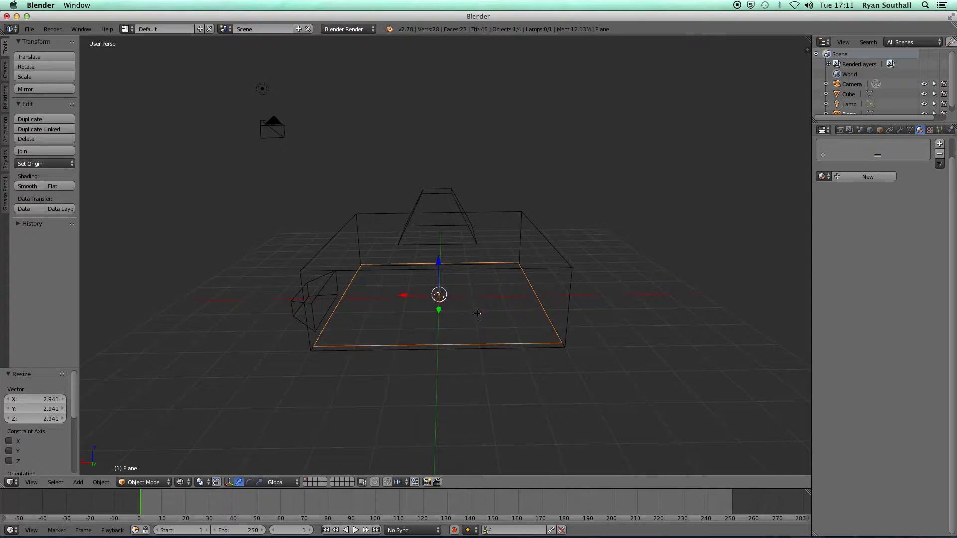
{"action": "key", "text": "Tab"}
{"action": "key", "text": "w"}
{"action": "left_click", "coordinate": [463, 299]}
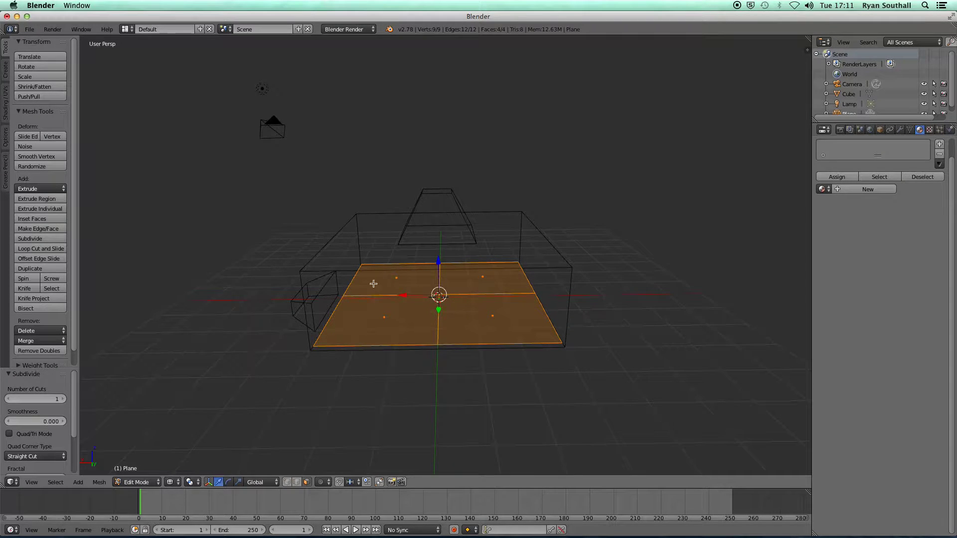
{"action": "left_click", "coordinate": [46, 399]}
{"action": "key", "text": "Return"}
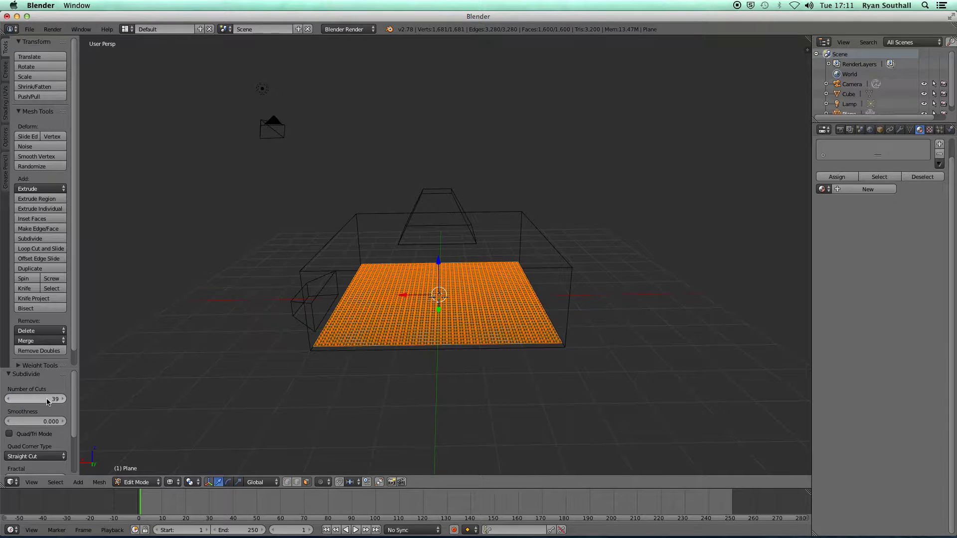
{"action": "middle_click_drag", "start_coordinate": [413, 358], "coordinate": [470, 368]}
{"action": "key", "text": "Tab"}
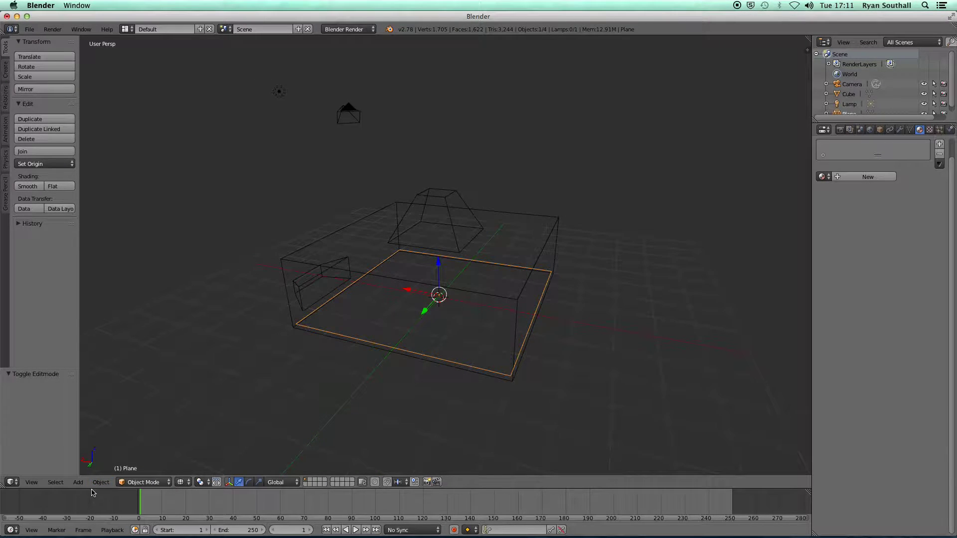
{"action": "left_click_drag", "start_coordinate": [96, 489], "coordinate": [104, 357]}
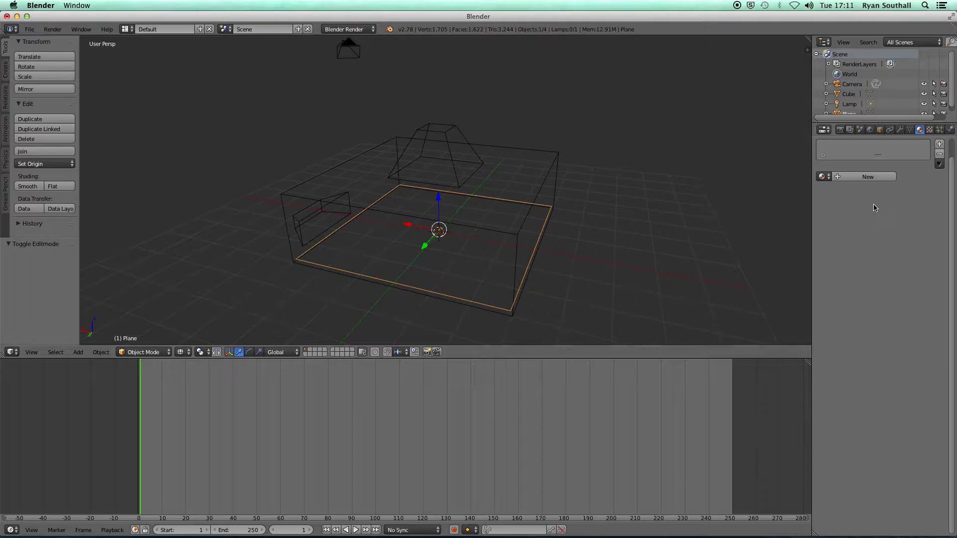
Give the plane a new material named 'Sensor'
{"action": "left_click", "coordinate": [868, 177]}
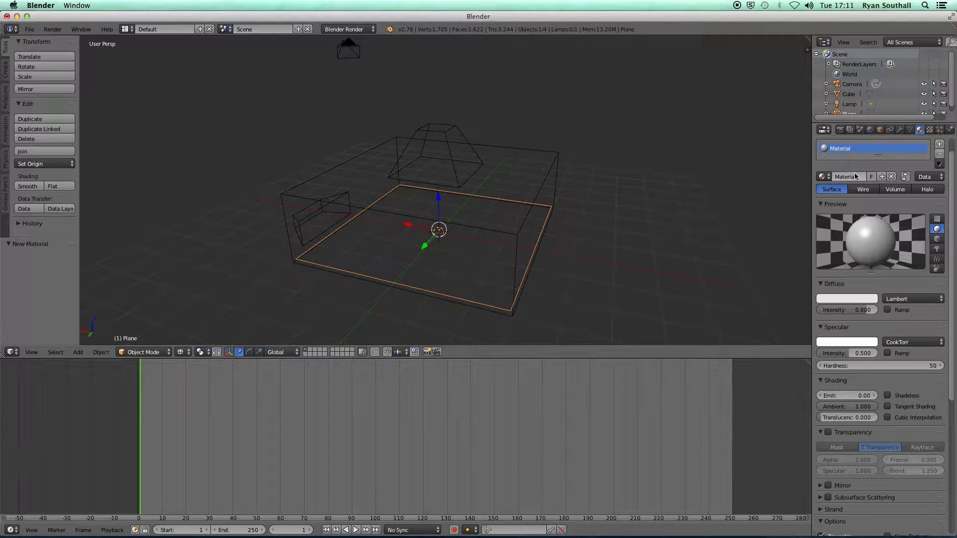
{"action": "left_click", "coordinate": [854, 177]}
{"action": "type", "text": "Sensor"}
{"action": "key", "text": "Return"}
Set the Sensor material type to Light sensor and its LiVi Radiance type to Anti-matter
{"action": "left_click_drag", "start_coordinate": [953, 243], "coordinate": [948, 383]}
{"action": "left_click", "coordinate": [912, 463]}
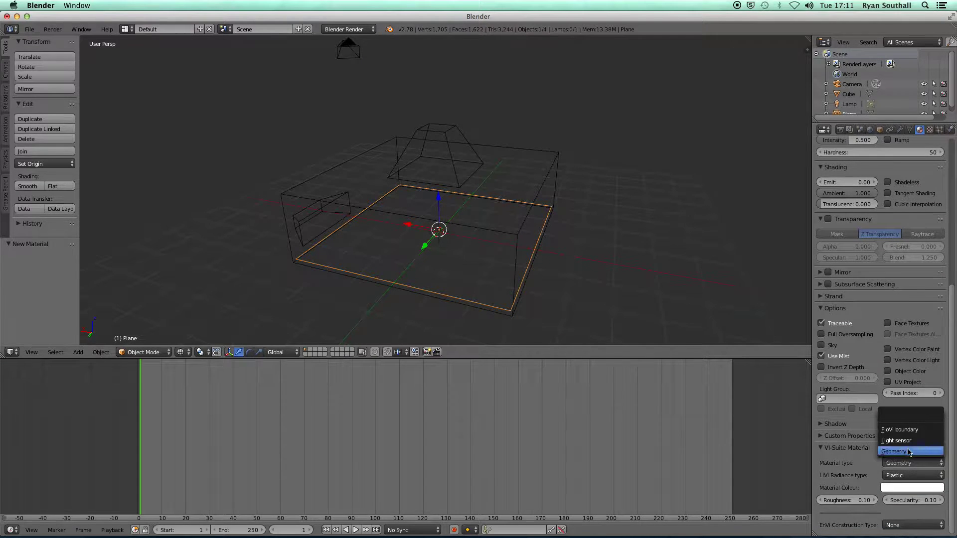
{"action": "left_click", "coordinate": [909, 445]}
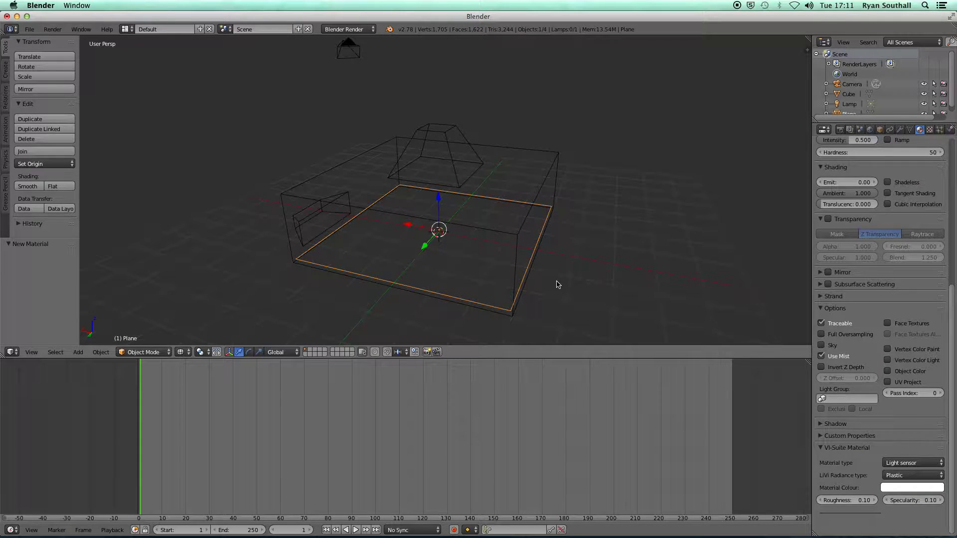
{"action": "scroll", "coordinate": [479, 273], "scroll_direction": "down", "scroll_amount": 5}
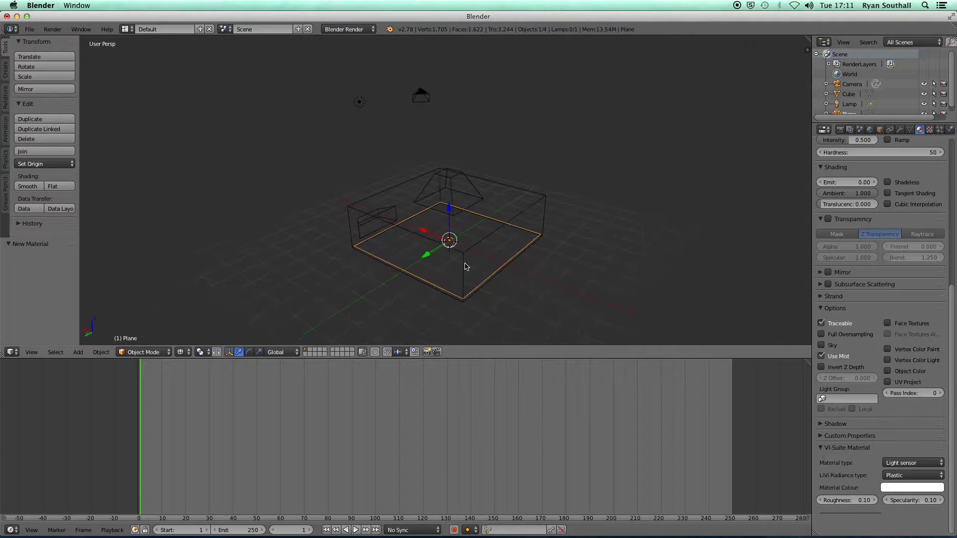
{"action": "left_click", "coordinate": [909, 476]}
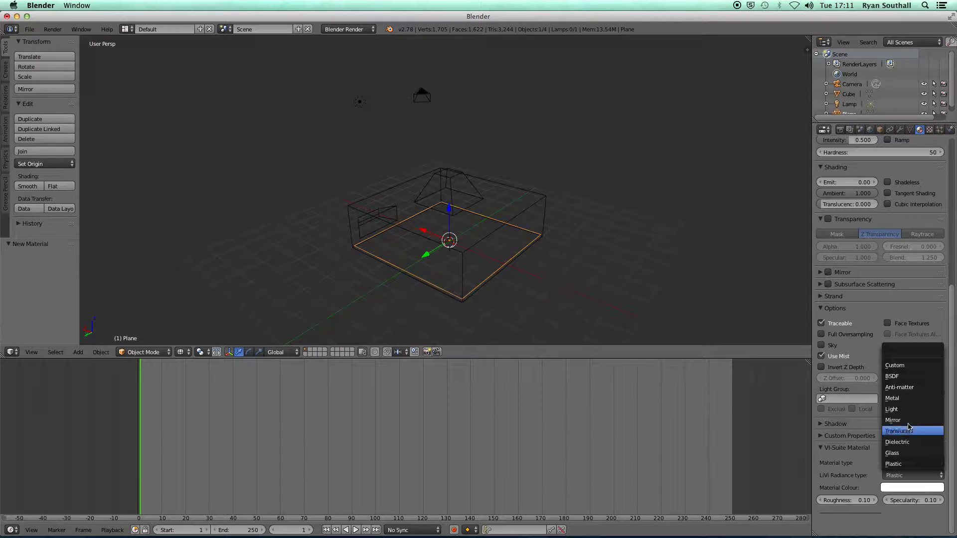
{"action": "left_click", "coordinate": [908, 392]}
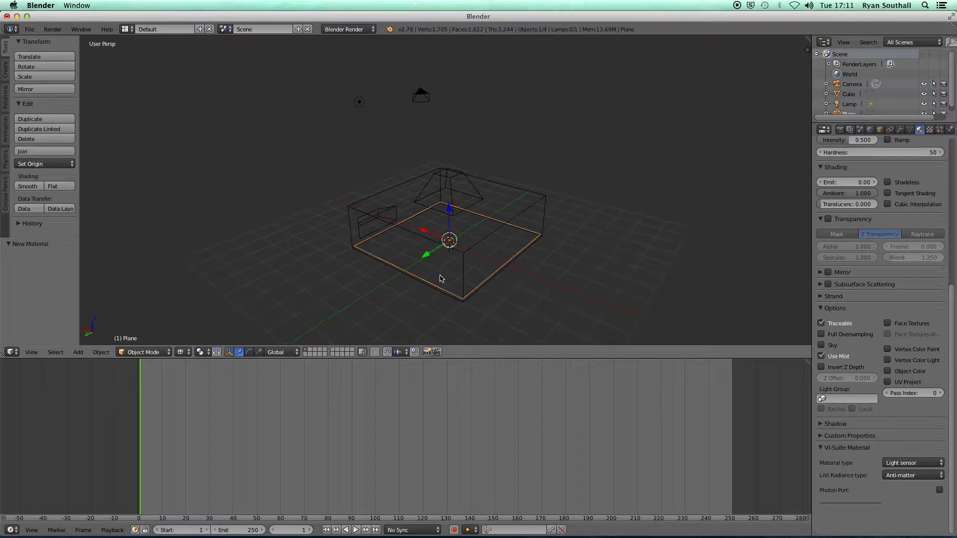
{"action": "middle_click_drag", "start_coordinate": [442, 279], "coordinate": [495, 261]}
Turn the lower area into a node editor with a new tree and a VI Location node
{"action": "left_click", "coordinate": [10, 529]}
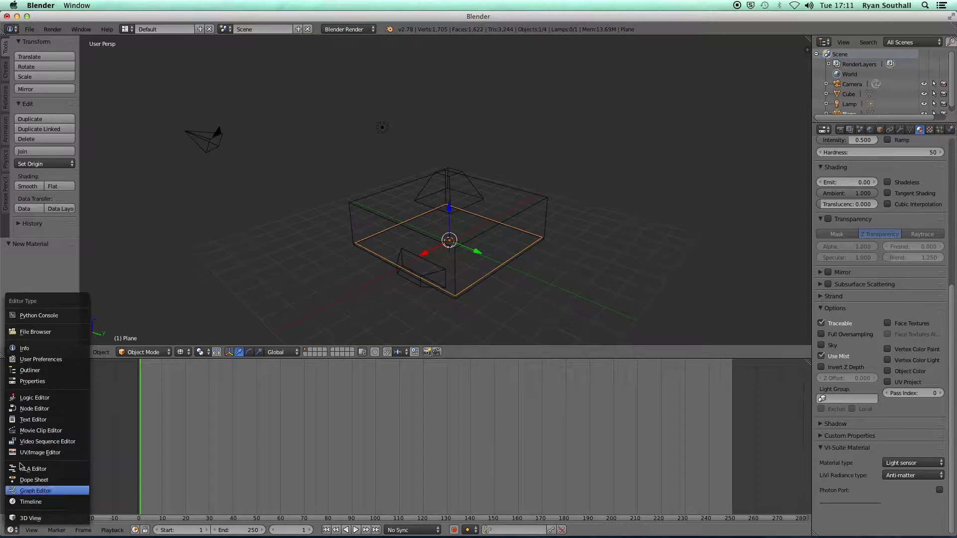
{"action": "left_click", "coordinate": [35, 406]}
{"action": "left_click", "coordinate": [207, 530]}
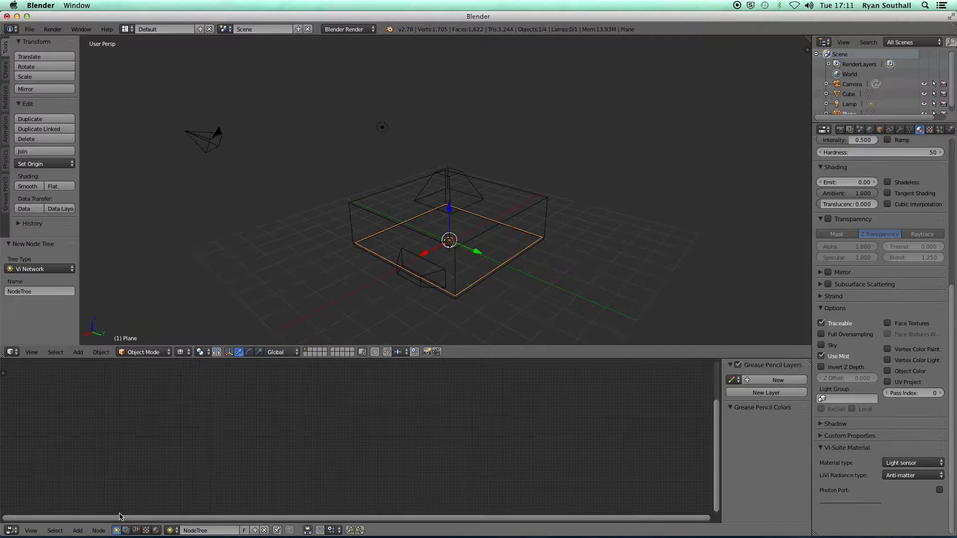
{"action": "left_click", "coordinate": [78, 531]}
{"action": "mouse_move", "coordinate": [102, 450]}
{"action": "left_click", "coordinate": [160, 450]}
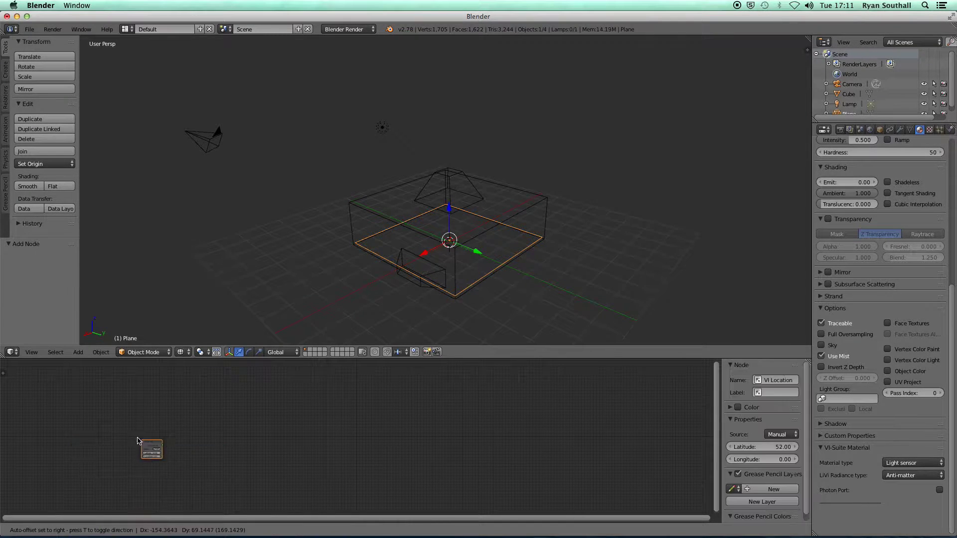
{"action": "left_click", "coordinate": [120, 420]}
{"action": "scroll", "coordinate": [119, 420], "scroll_direction": "up", "scroll_amount": 5}
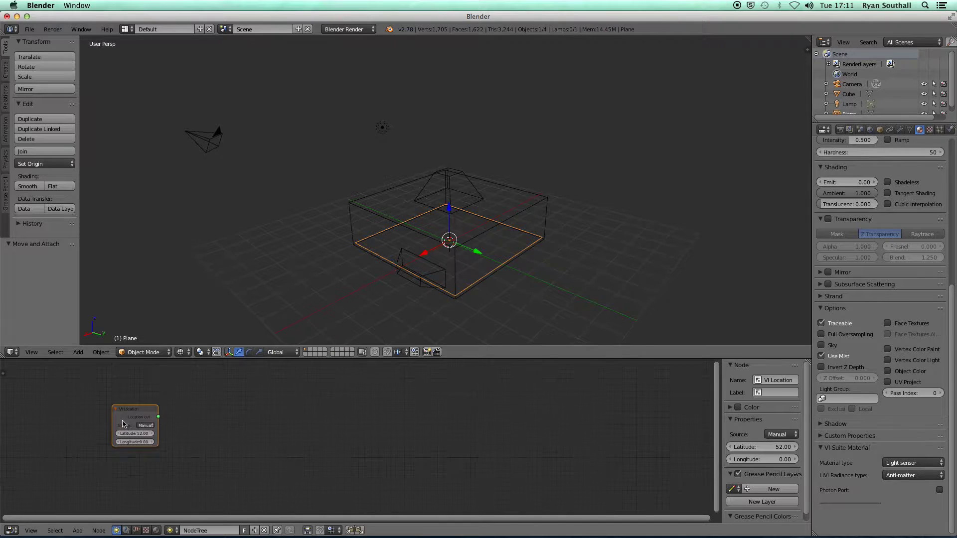
Add a LiVi Geometry node and a LiVi Context node below it
{"action": "left_click", "coordinate": [80, 531]}
{"action": "mouse_move", "coordinate": [131, 459]}
{"action": "left_click", "coordinate": [188, 398]}
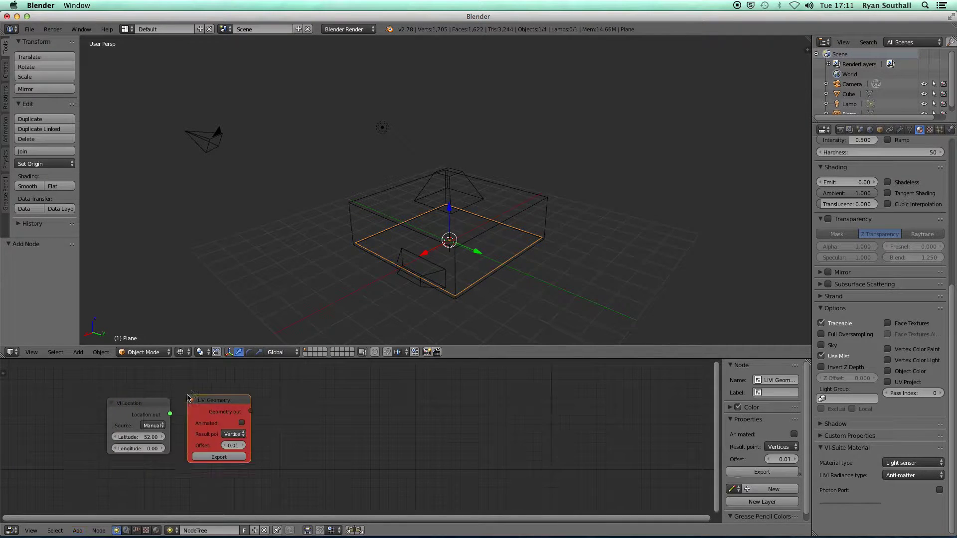
{"action": "left_click_drag", "start_coordinate": [188, 397], "coordinate": [211, 376]}
{"action": "left_click", "coordinate": [78, 530]}
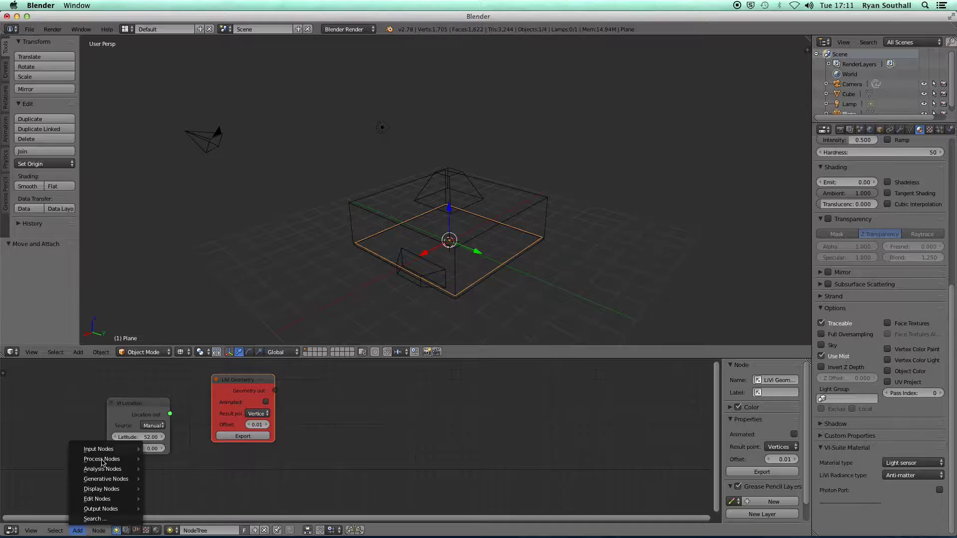
{"action": "mouse_move", "coordinate": [102, 462]}
{"action": "left_click", "coordinate": [176, 401]}
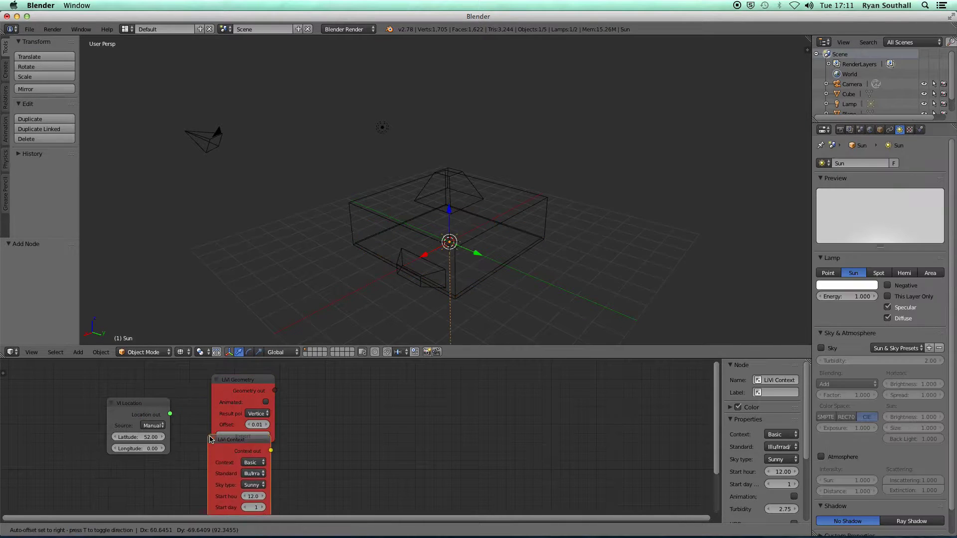
{"action": "left_click", "coordinate": [209, 460]}
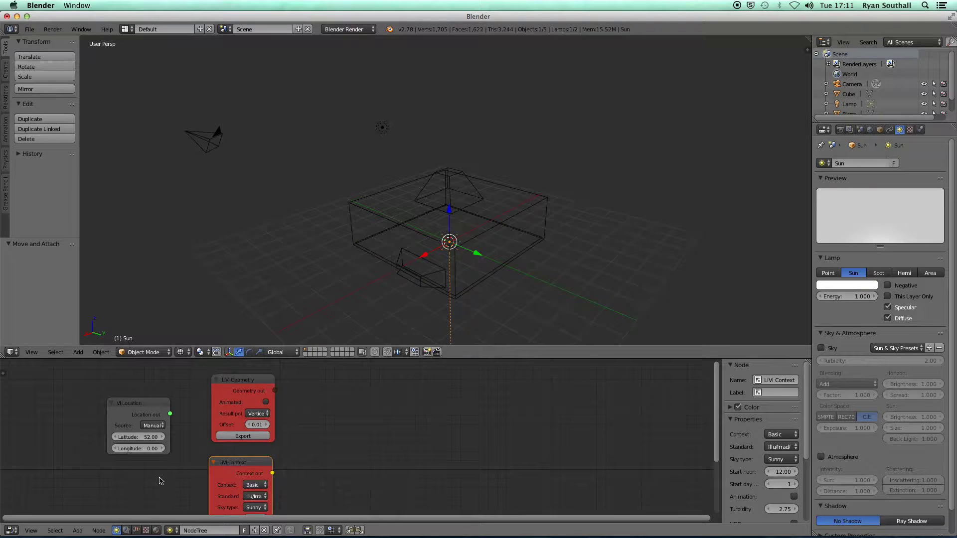
Add a LiVi Simulation node and move the VI Location node down-left
{"action": "scroll", "coordinate": [158, 481], "scroll_direction": "down", "scroll_amount": 3}
{"action": "left_click", "coordinate": [78, 530]}
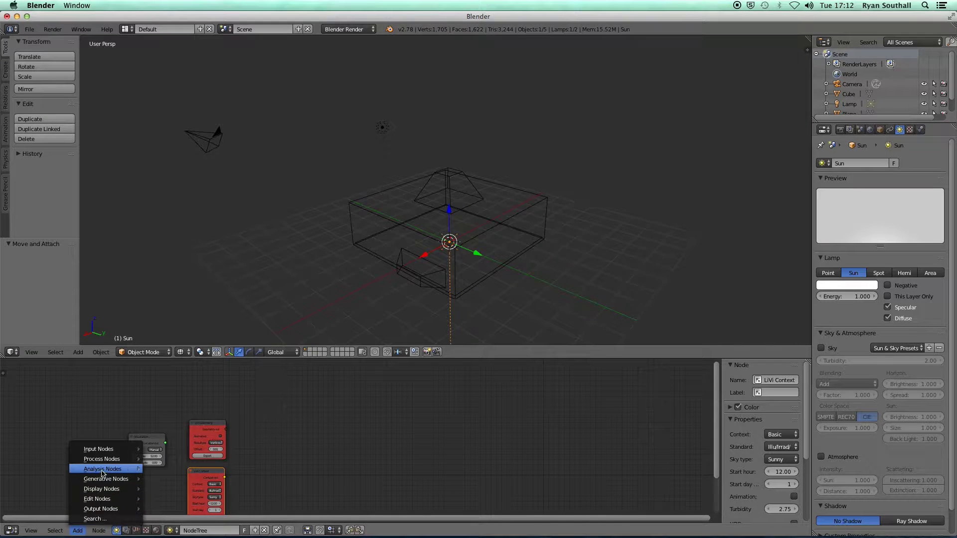
{"action": "mouse_move", "coordinate": [102, 472]}
{"action": "left_click", "coordinate": [192, 445]}
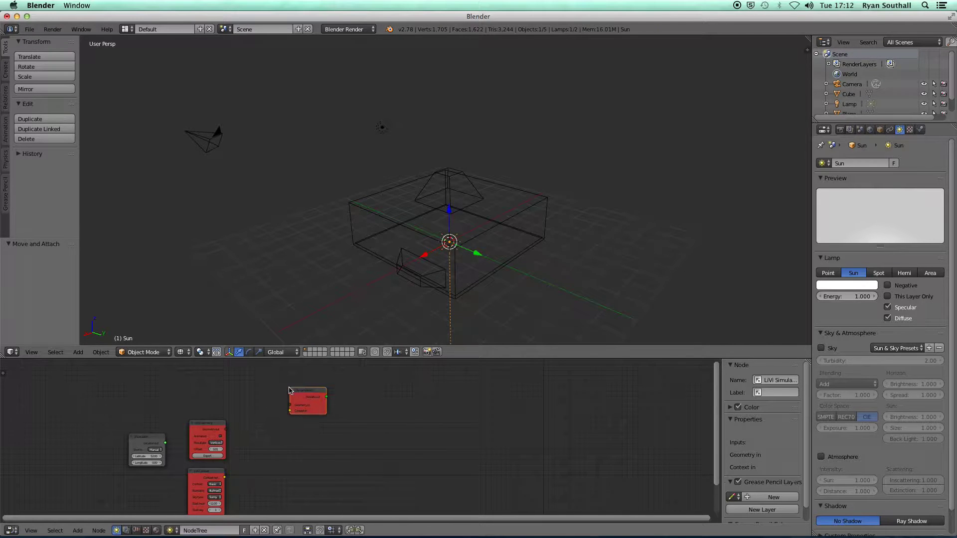
{"action": "middle_click_drag", "start_coordinate": [169, 482], "coordinate": [173, 418]}
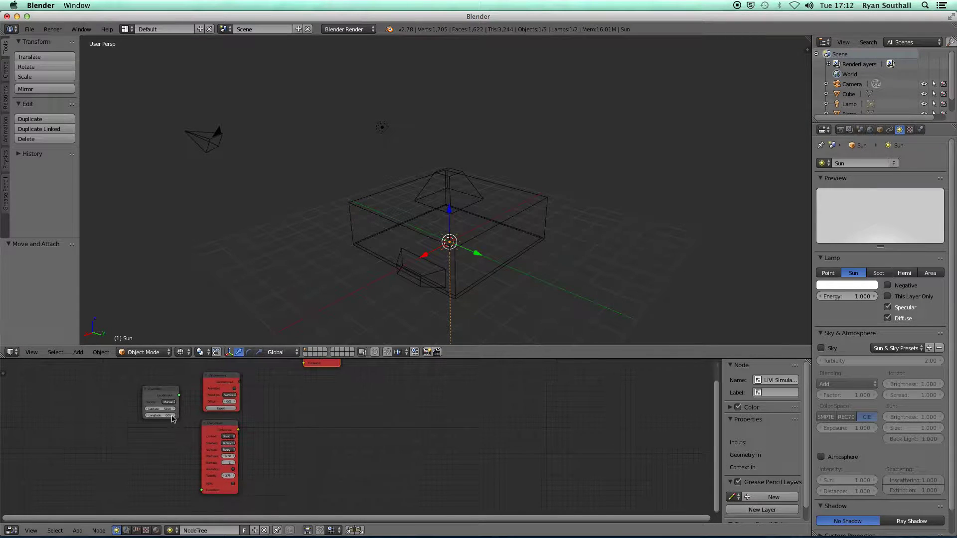
{"action": "left_click_drag", "start_coordinate": [166, 393], "coordinate": [142, 448]}
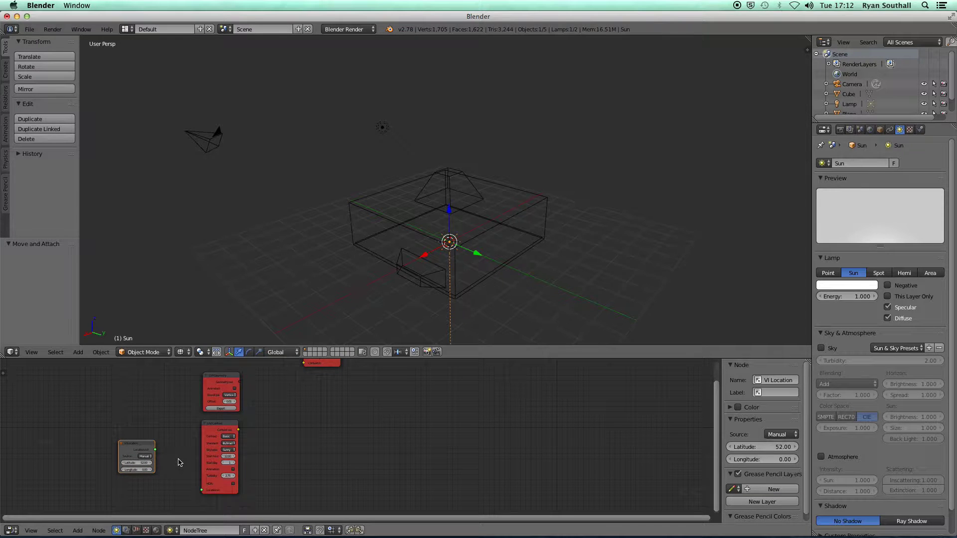
Wire VI Location into LiVi Context's Location input, widen and export LiVi Context, then open Save
{"action": "key", "text": "shift+space"}
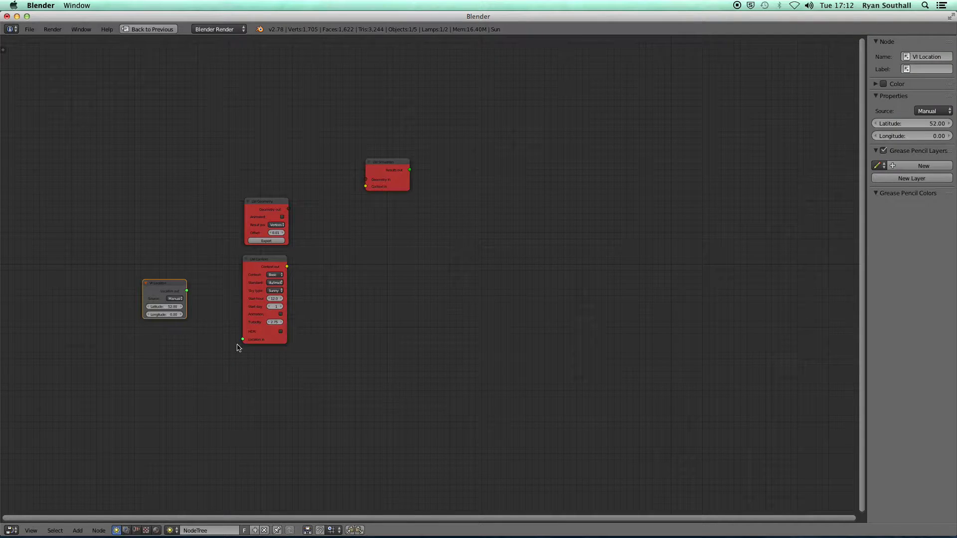
{"action": "scroll", "coordinate": [218, 330], "scroll_direction": "up", "scroll_amount": 5}
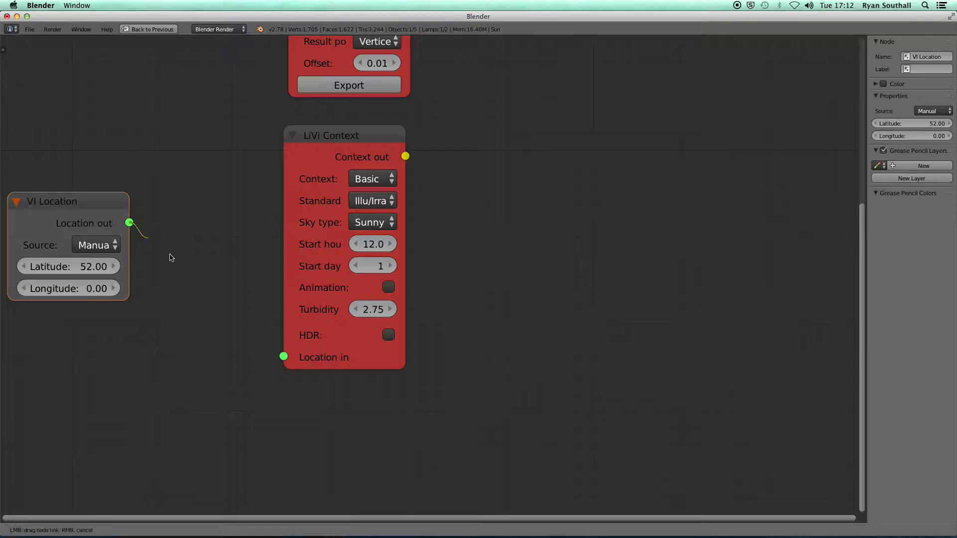
{"action": "left_click_drag", "start_coordinate": [129, 223], "coordinate": [282, 357]}
{"action": "middle_click_drag", "start_coordinate": [240, 213], "coordinate": [316, 269]}
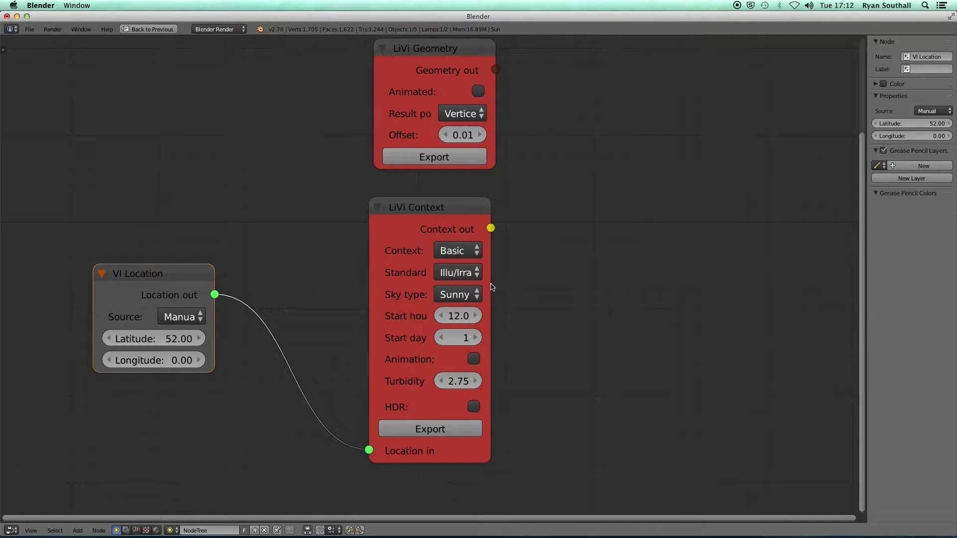
{"action": "left_click_drag", "start_coordinate": [490, 284], "coordinate": [564, 285]}
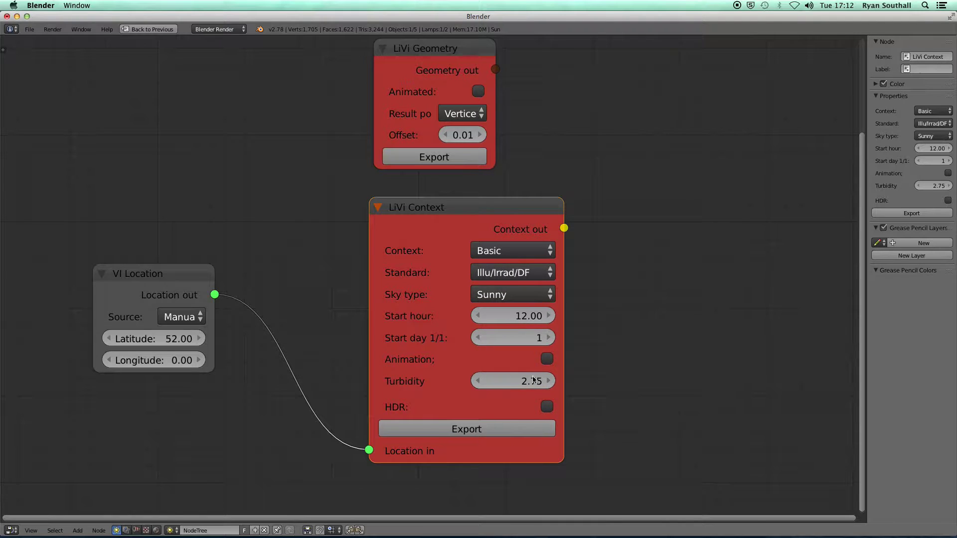
{"action": "left_click", "coordinate": [480, 427]}
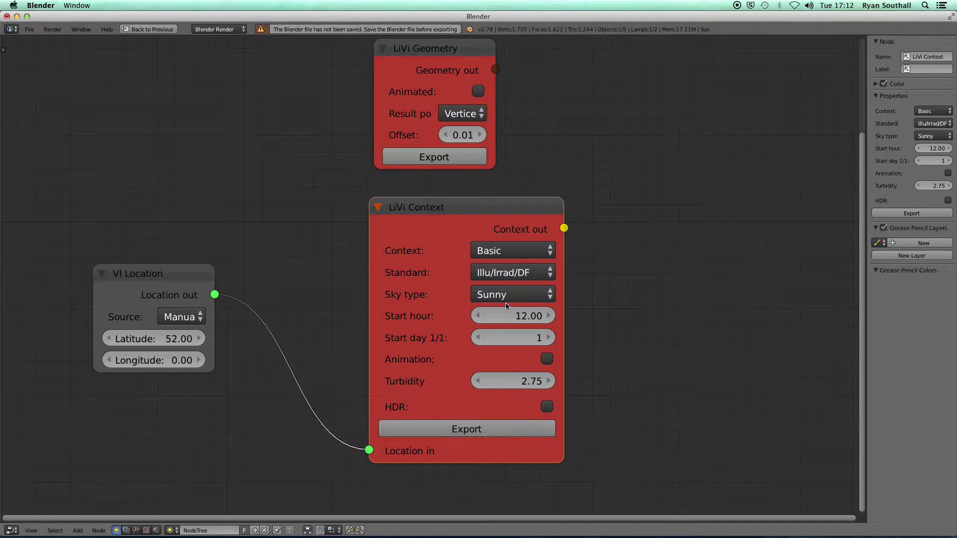
{"action": "key", "text": "ctrl+s"}
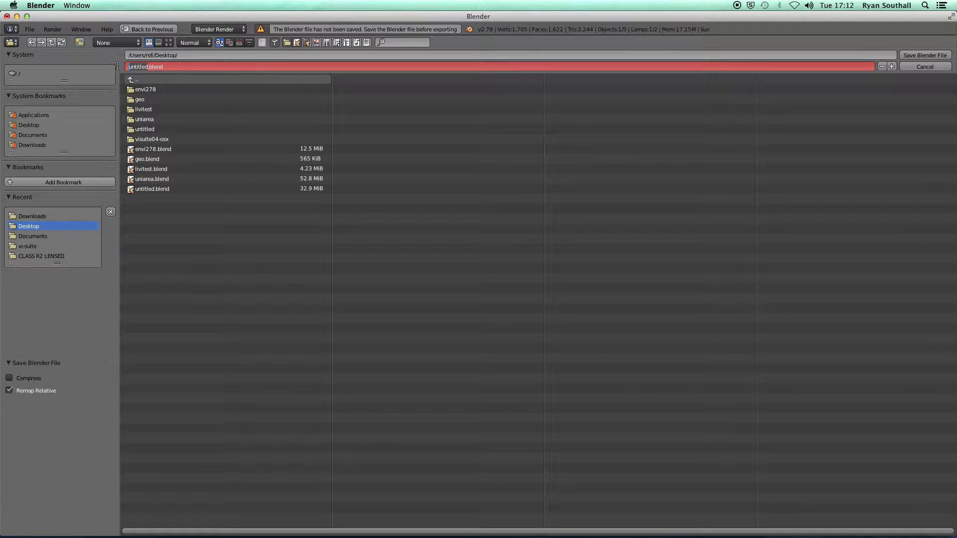
Save the project as pm.blend and re-export the LiVi Context node
{"action": "type", "text": "pm"}
{"action": "key", "text": "Return"}
{"action": "left_click", "coordinate": [514, 431]}
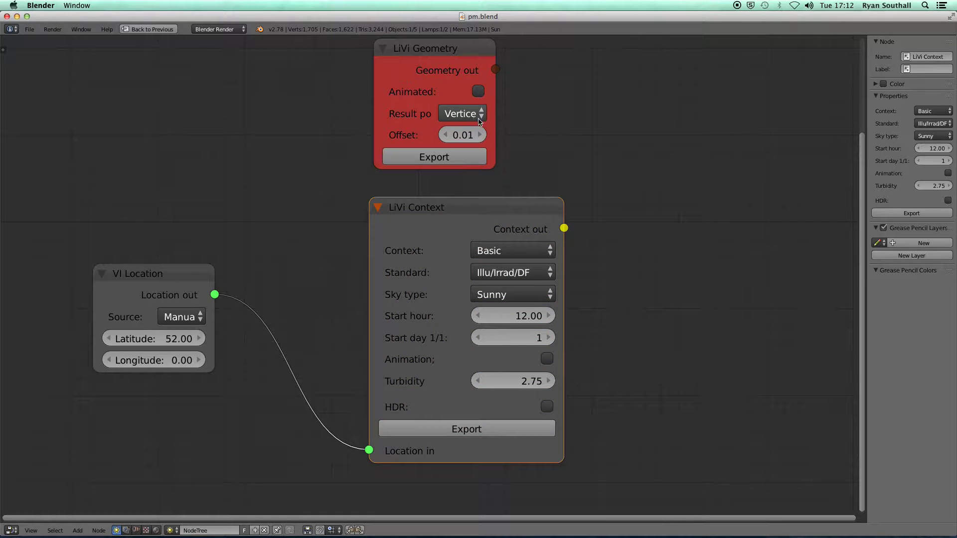
Set LiVi Geometry's Result point to Faces and export it
{"action": "left_click_drag", "start_coordinate": [494, 118], "coordinate": [531, 118]}
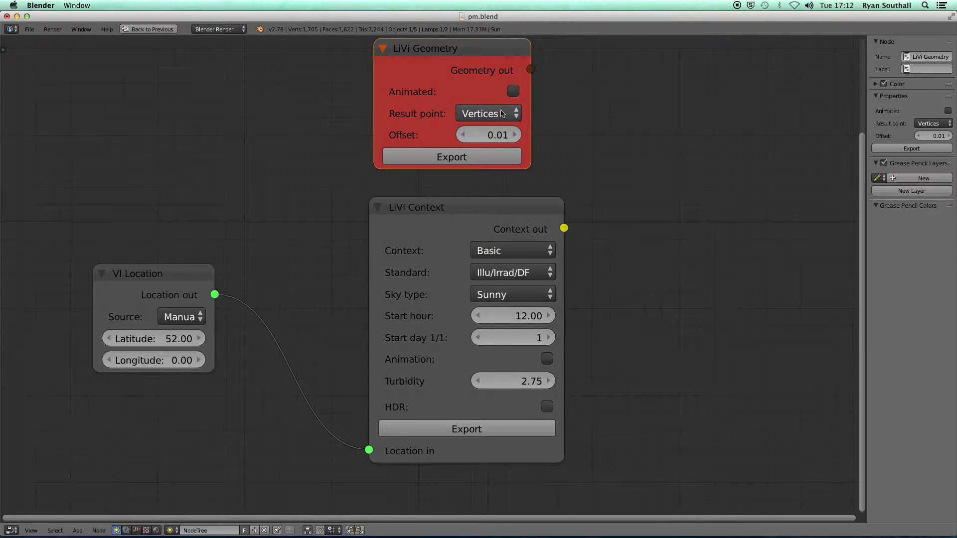
{"action": "left_click", "coordinate": [497, 114]}
{"action": "left_click", "coordinate": [492, 94]}
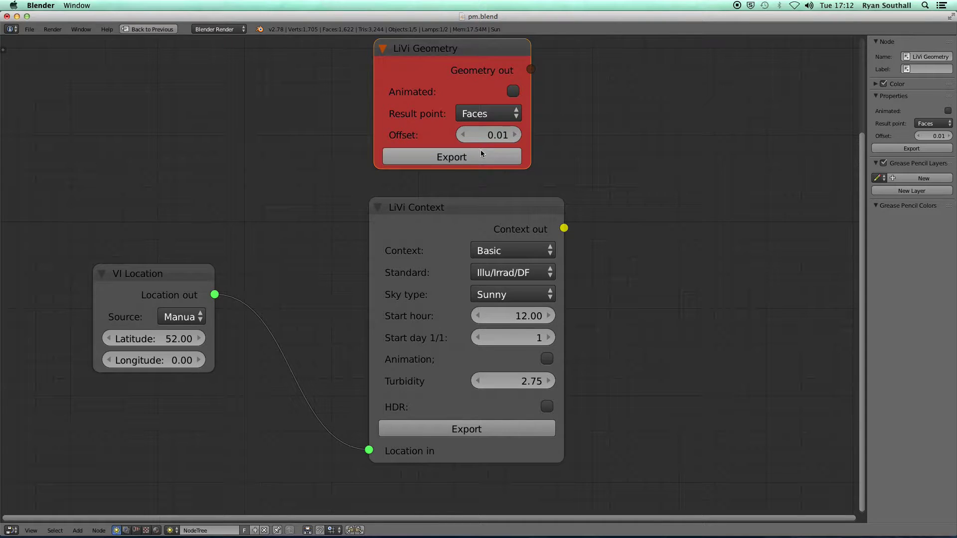
{"action": "left_click", "coordinate": [459, 157]}
Wire the LiVi Geometry and LiVi Context outputs into the LiVi Simulation node, then widen it
{"action": "scroll", "coordinate": [453, 170], "scroll_direction": "down", "scroll_amount": 3}
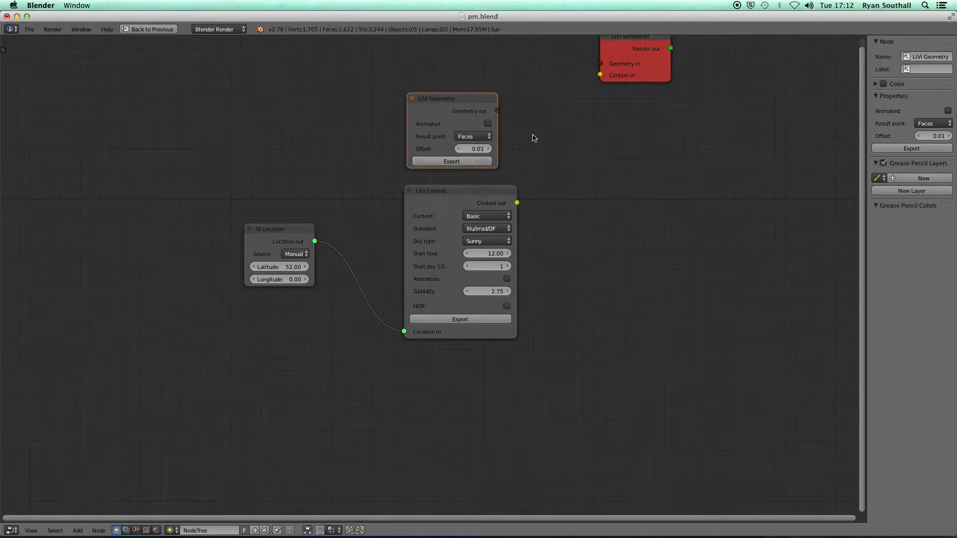
{"action": "middle_click_drag", "start_coordinate": [531, 134], "coordinate": [502, 180]}
{"action": "left_click_drag", "start_coordinate": [593, 84], "coordinate": [597, 163]}
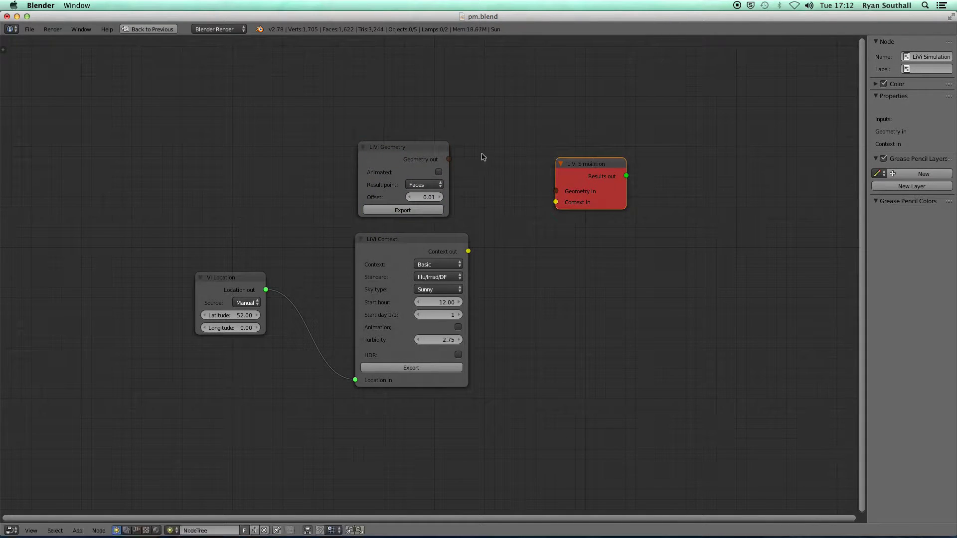
{"action": "left_click_drag", "start_coordinate": [452, 161], "coordinate": [555, 192]}
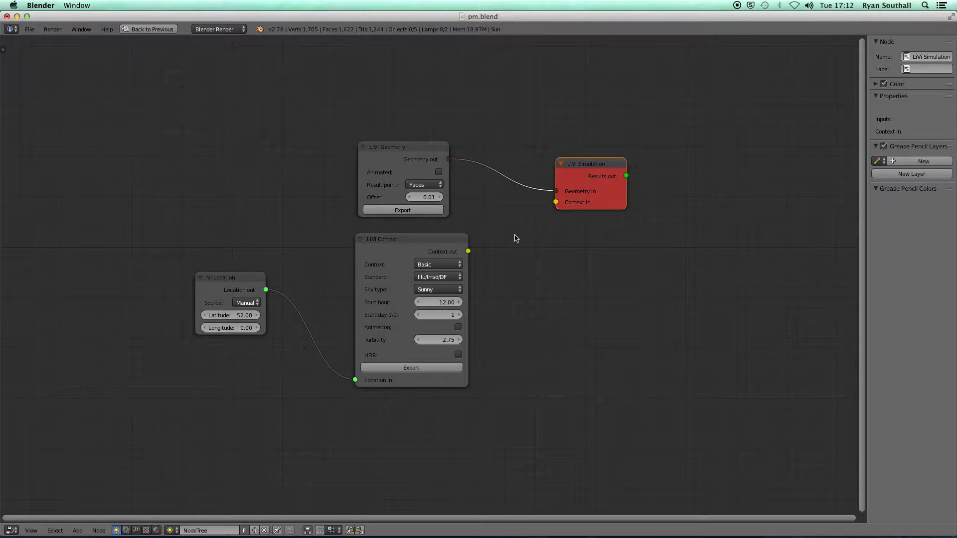
{"action": "left_click_drag", "start_coordinate": [471, 254], "coordinate": [555, 202]}
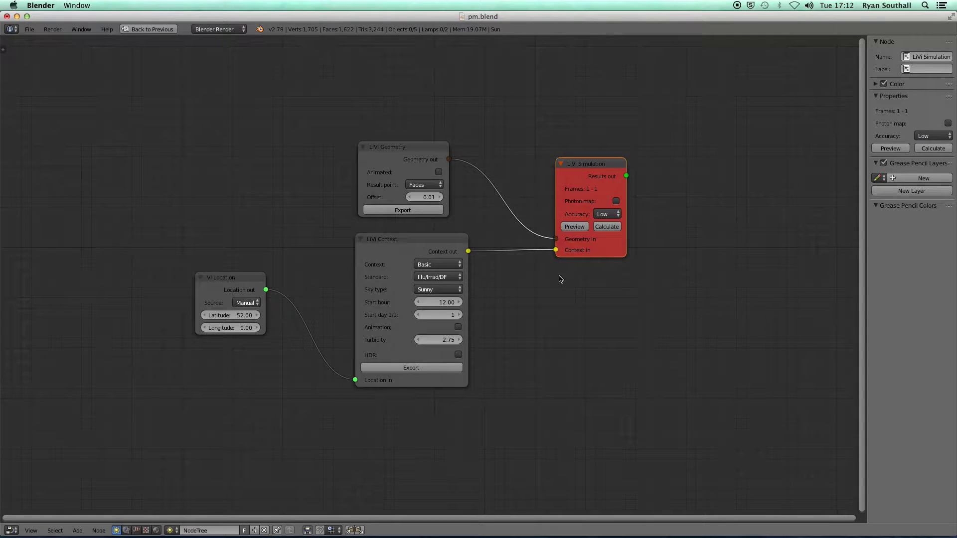
{"action": "left_click_drag", "start_coordinate": [625, 202], "coordinate": [650, 201]}
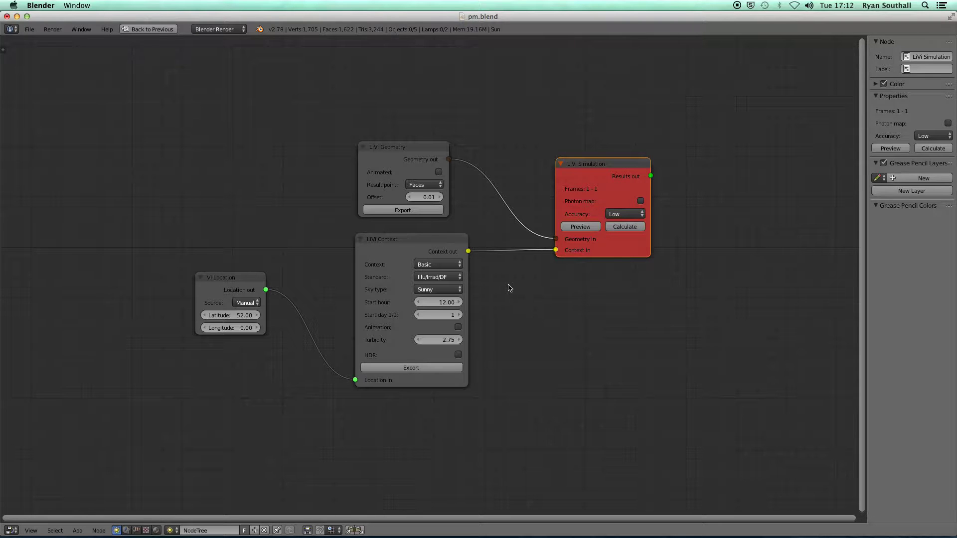
Select the camera and move it down along Z, then along Y and X over the room box
{"action": "key", "text": "shift+space"}
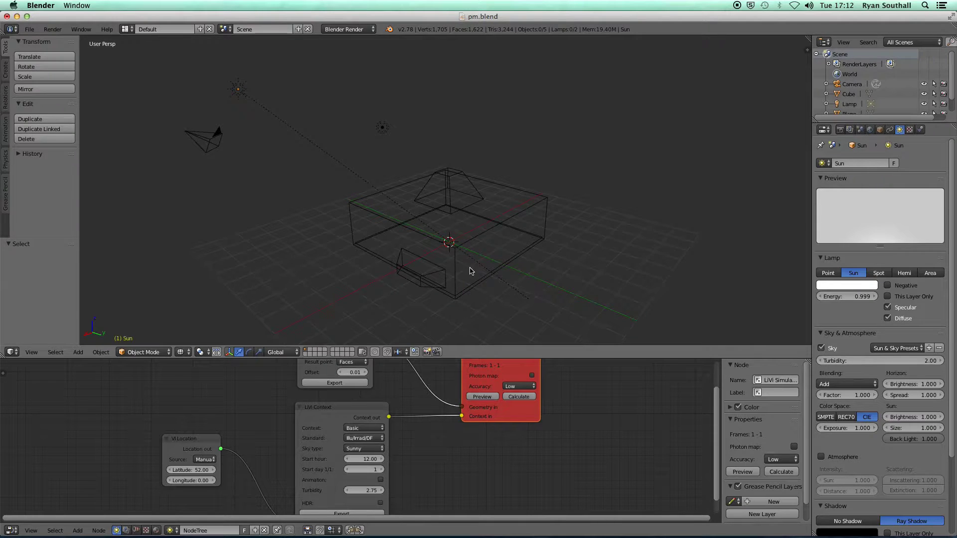
{"action": "middle_click_drag", "start_coordinate": [467, 277], "coordinate": [416, 232]}
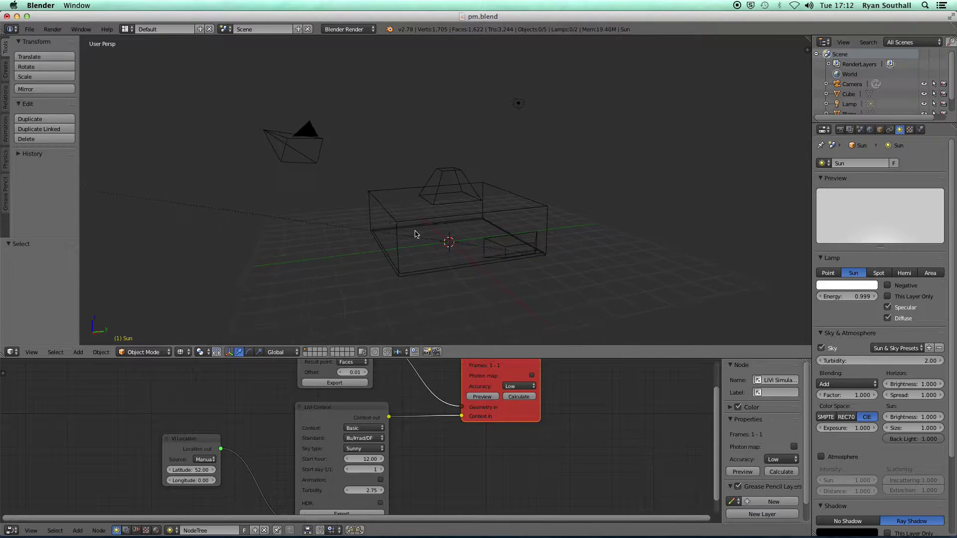
{"action": "right_click", "coordinate": [292, 144]}
{"action": "middle_click_drag", "start_coordinate": [344, 174], "coordinate": [321, 179]}
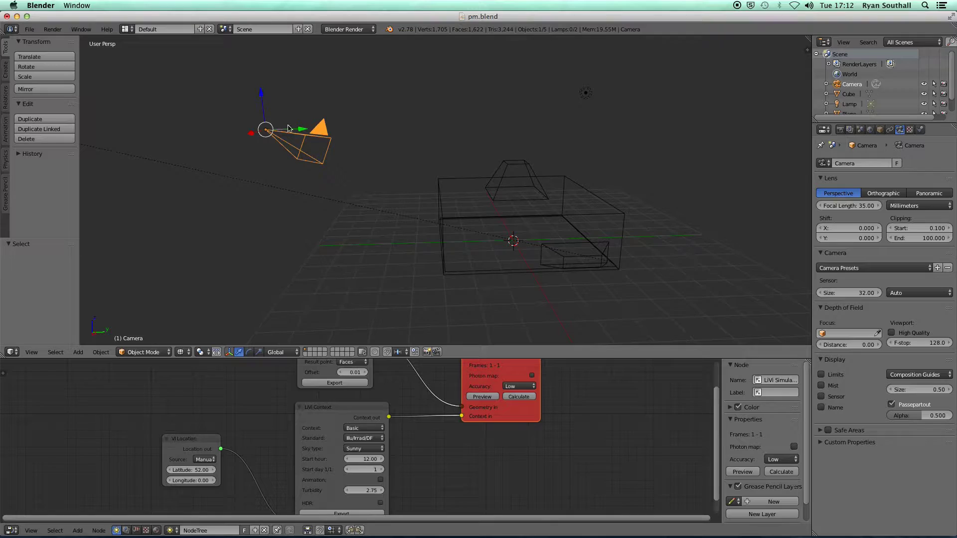
{"action": "left_click_drag", "start_coordinate": [266, 101], "coordinate": [304, 247]}
{"action": "middle_click_drag", "start_coordinate": [305, 246], "coordinate": [344, 277]}
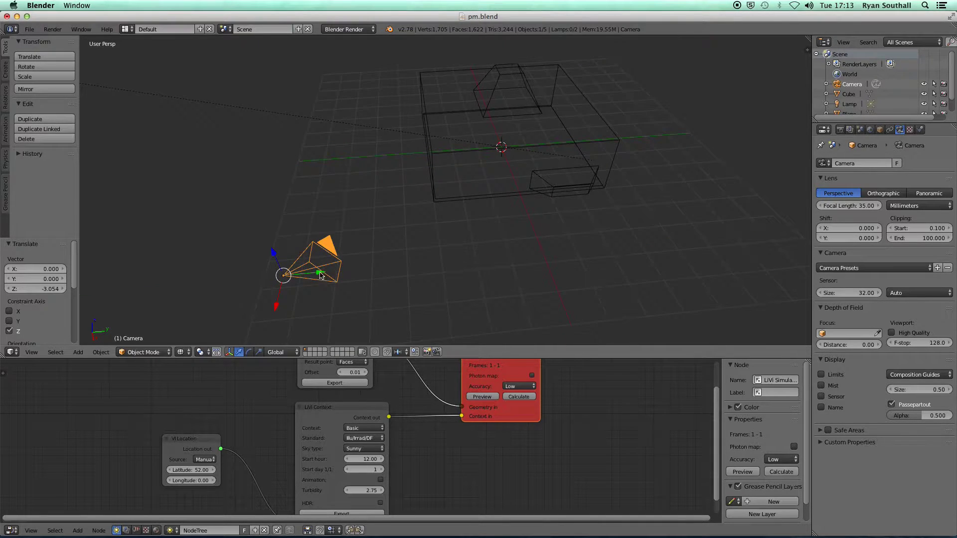
{"action": "left_click_drag", "start_coordinate": [321, 274], "coordinate": [514, 260]}
{"action": "middle_click_drag", "start_coordinate": [514, 260], "coordinate": [457, 254]}
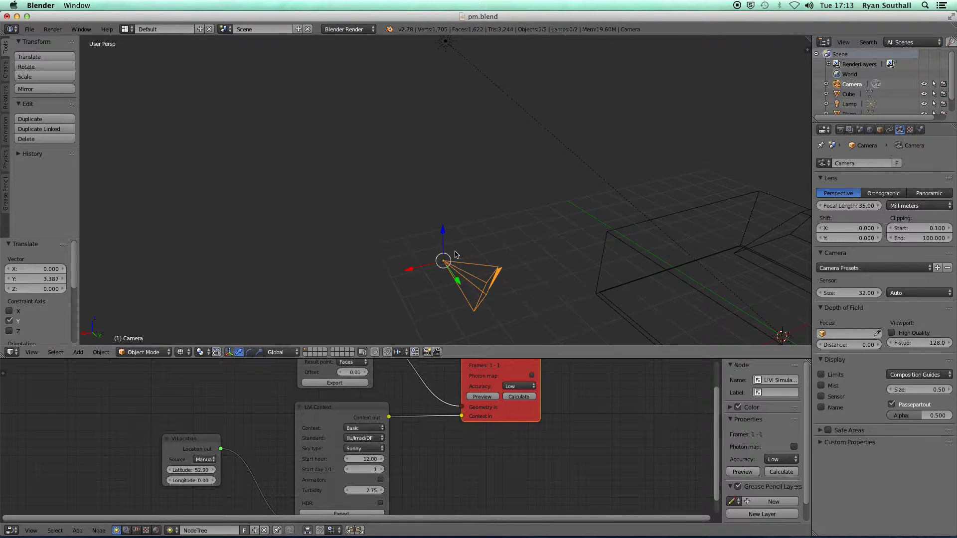
{"action": "scroll", "coordinate": [515, 268], "scroll_direction": "down", "scroll_amount": 4}
{"action": "left_click_drag", "start_coordinate": [462, 279], "coordinate": [562, 267]}
From top view, nudge the camera to the box corner and rotate it about 90°
{"action": "key", "text": "KP_7"}
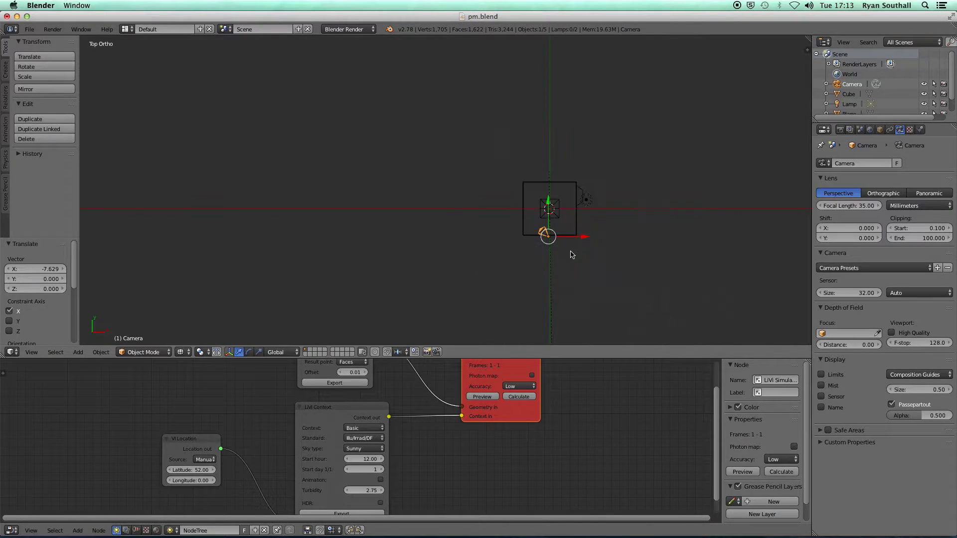
{"action": "left_click_drag", "start_coordinate": [584, 242], "coordinate": [566, 240]}
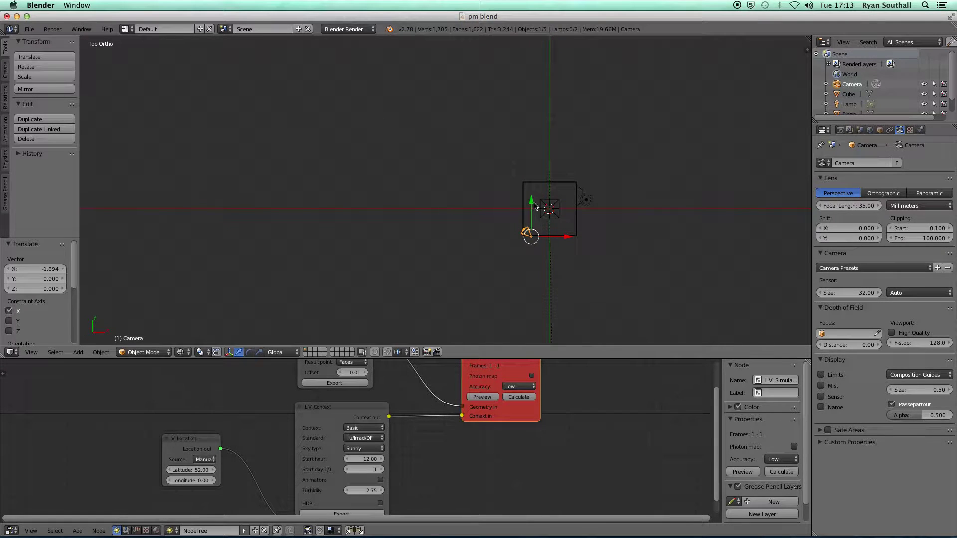
{"action": "left_click_drag", "start_coordinate": [534, 206], "coordinate": [533, 198]}
{"action": "left_click_drag", "start_coordinate": [567, 233], "coordinate": [563, 234]}
{"action": "key", "text": "r"}
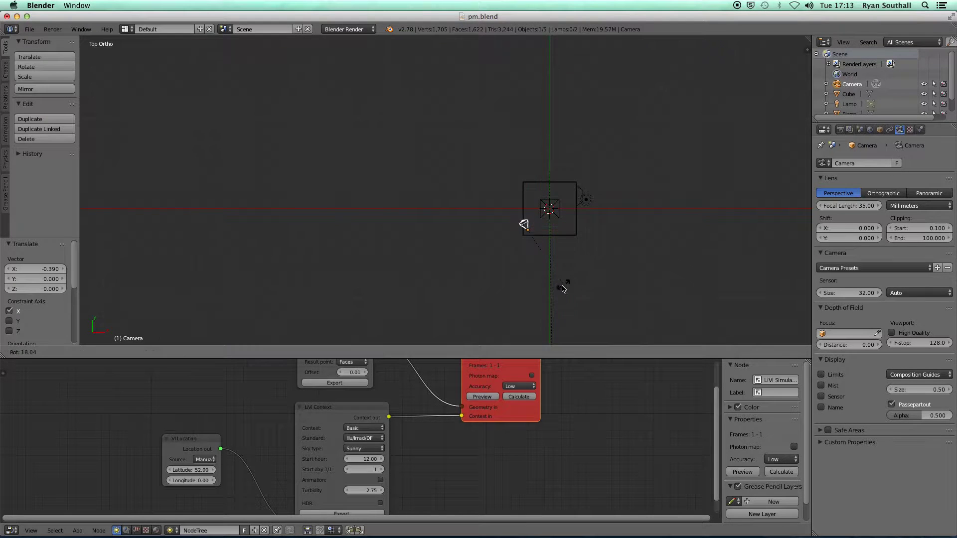
{"action": "left_click", "coordinate": [492, 277]}
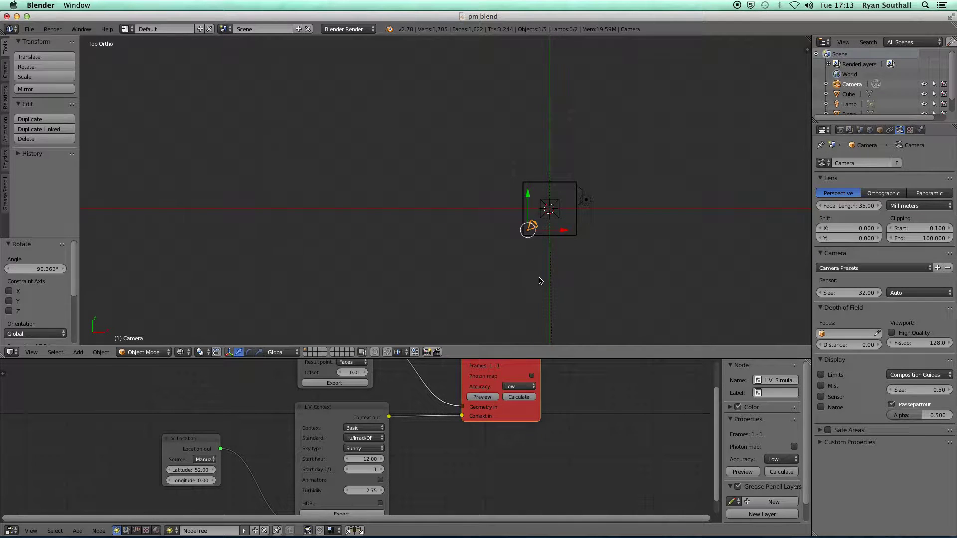
Adjust the camera's view of the room by walking it and shifting it along Z
{"action": "key", "text": "KP_0"}
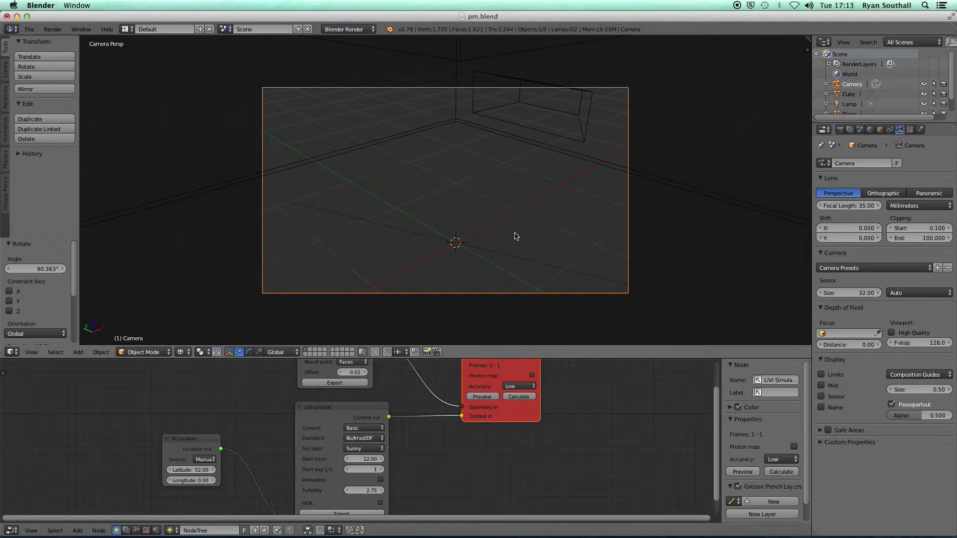
{"action": "key", "text": "shift+f"}
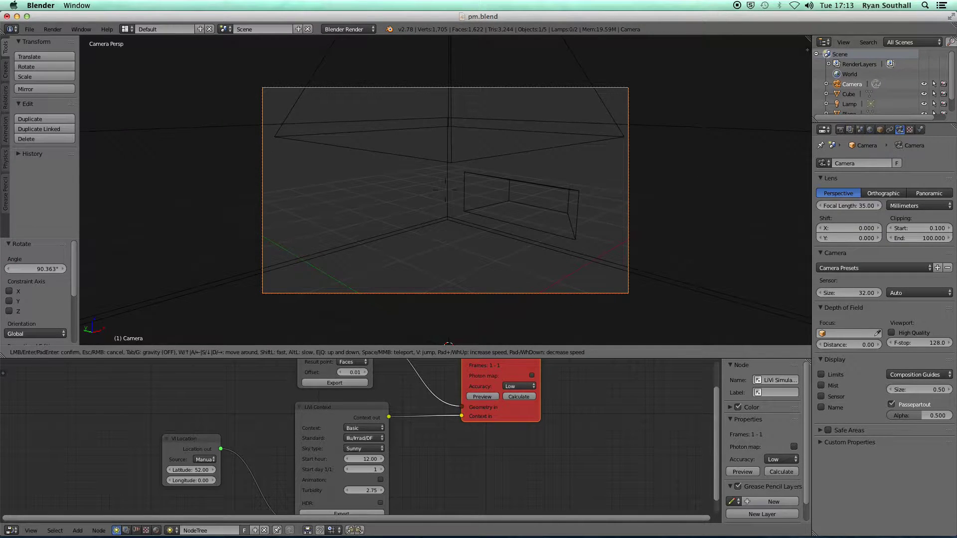
{"action": "left_click", "coordinate": [447, 197]}
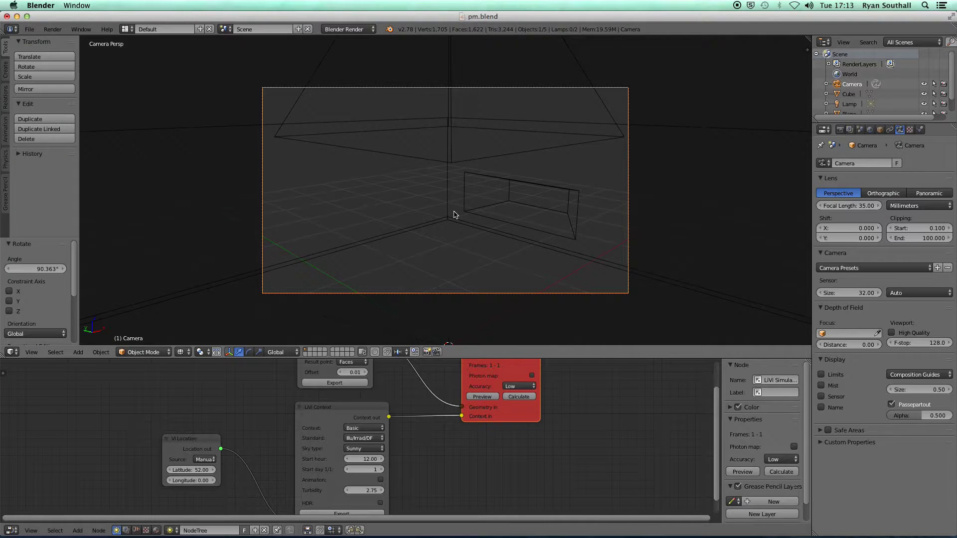
{"action": "key", "text": "KP_0"}
{"action": "middle_click_drag", "start_coordinate": [474, 230], "coordinate": [469, 186]}
{"action": "key", "text": "g"}
{"action": "key", "text": "z"}
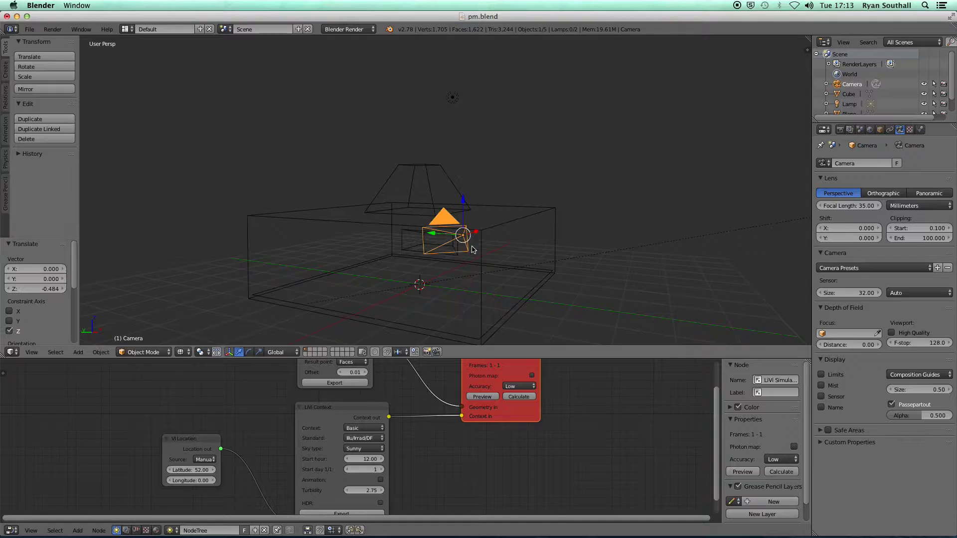
{"action": "middle_click_drag", "start_coordinate": [472, 249], "coordinate": [447, 248]}
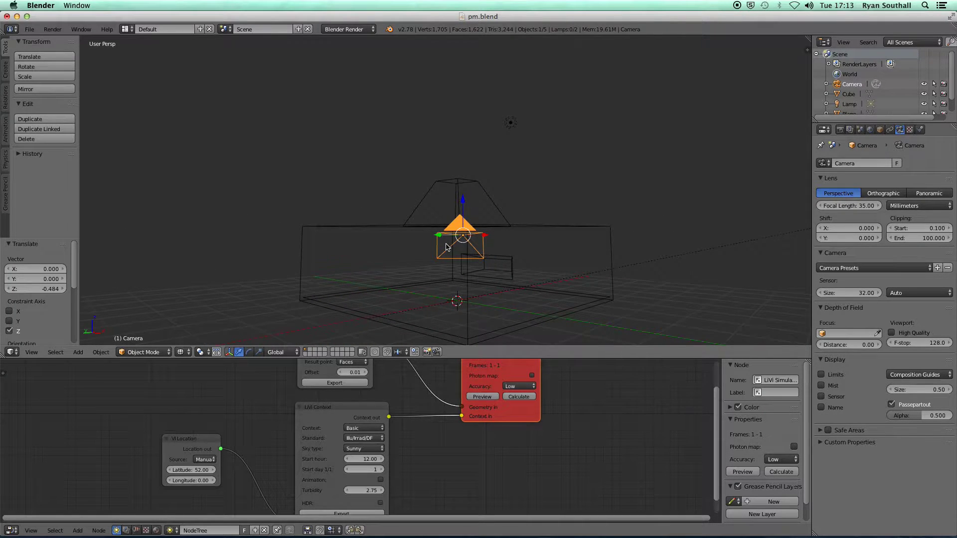
{"action": "key", "text": "KP_0"}
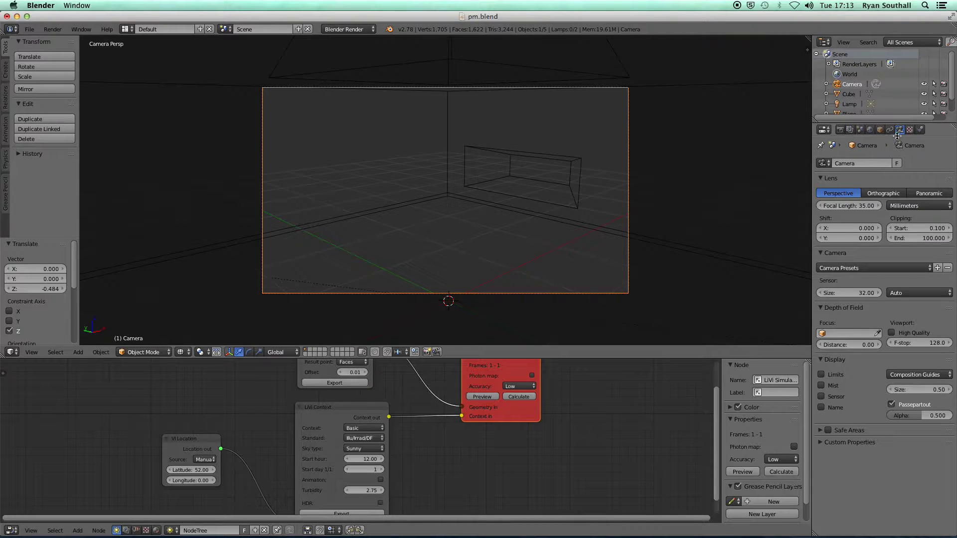
Set the camera focal length to 16 mm and orbit back out of camera view
{"action": "left_click", "coordinate": [849, 205]}
{"action": "type", "text": "16"}
{"action": "key", "text": "Return"}
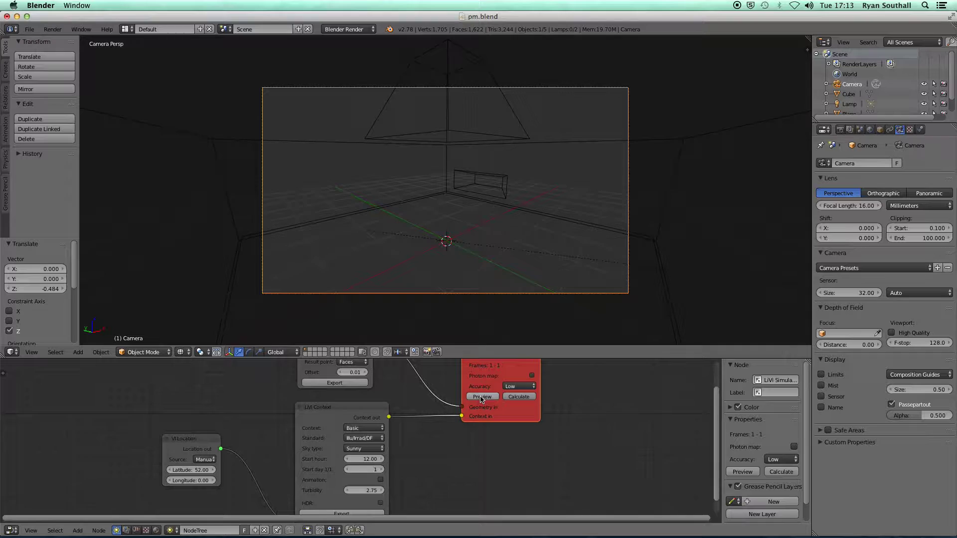
{"action": "middle_click_drag", "start_coordinate": [446, 277], "coordinate": [492, 261]}
{"action": "scroll", "coordinate": [465, 277], "scroll_direction": "down", "scroll_amount": 6}
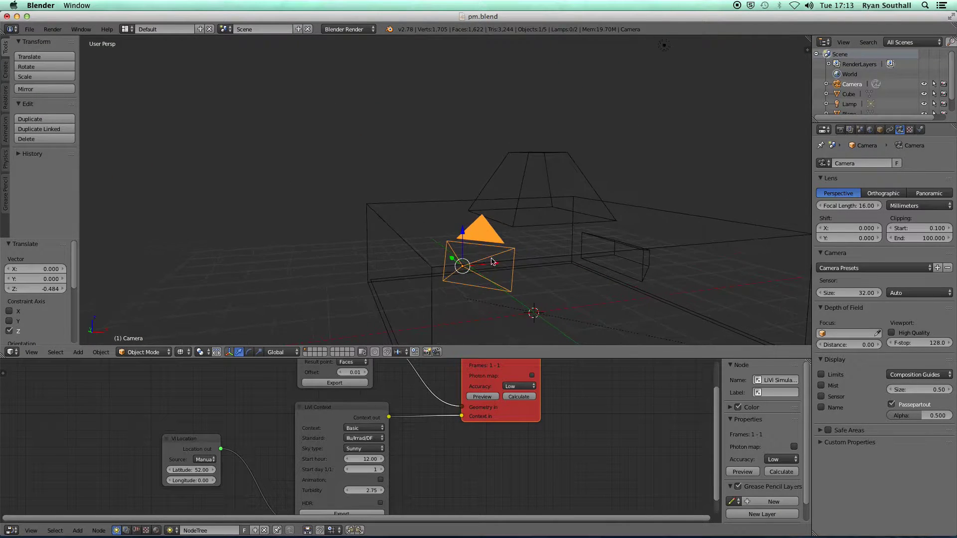
{"action": "left_click", "coordinate": [482, 397]}
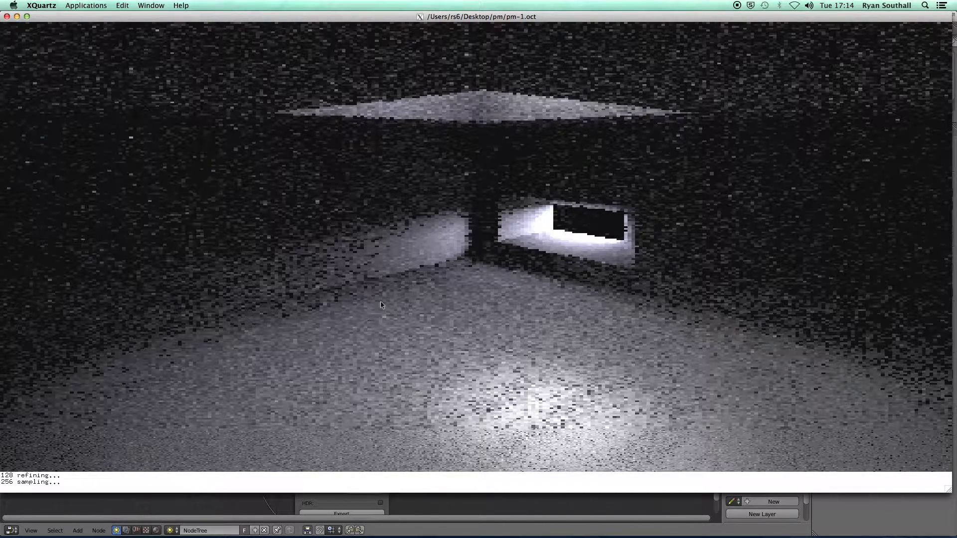
{"action": "left_click", "coordinate": [7, 16]}
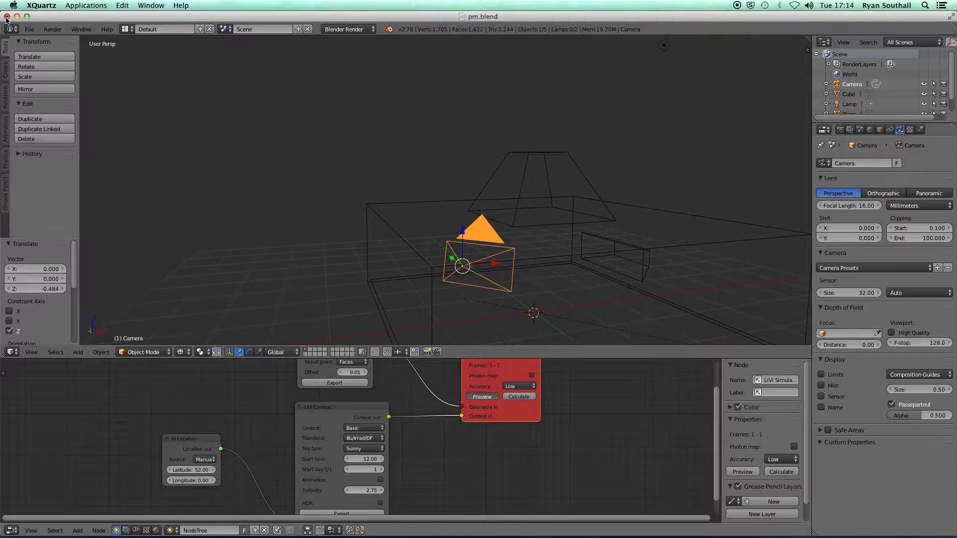
{"action": "left_click", "coordinate": [528, 388]}
{"action": "left_click", "coordinate": [523, 371]}
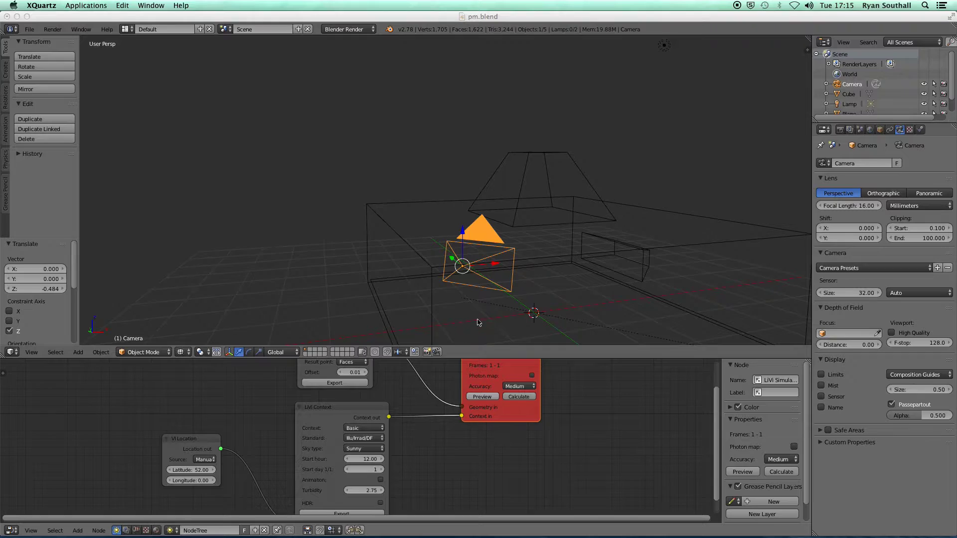
{"action": "left_click", "coordinate": [516, 391]}
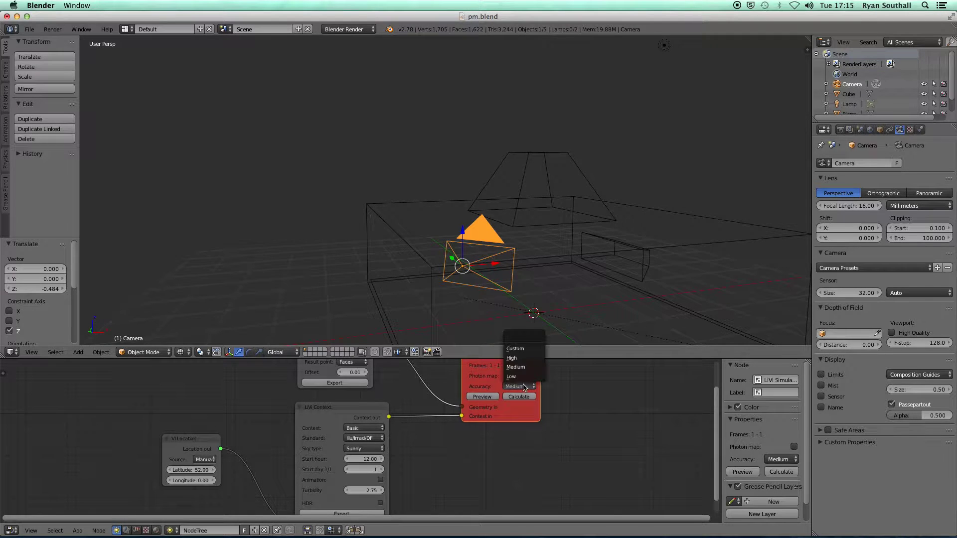
{"action": "left_click", "coordinate": [524, 377]}
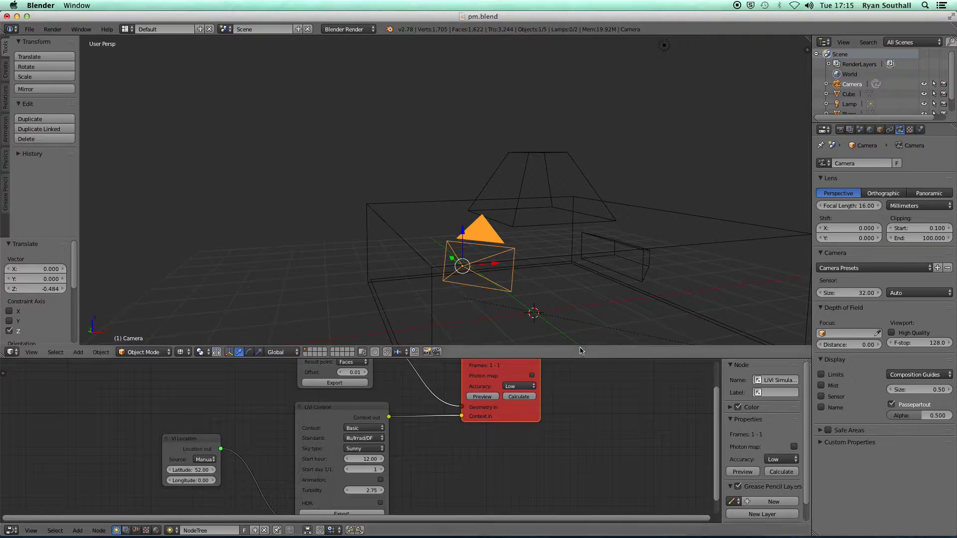
Check the room Cube's material, then tick Photon map on the LiVi Simulation node
{"action": "right_click", "coordinate": [579, 170]}
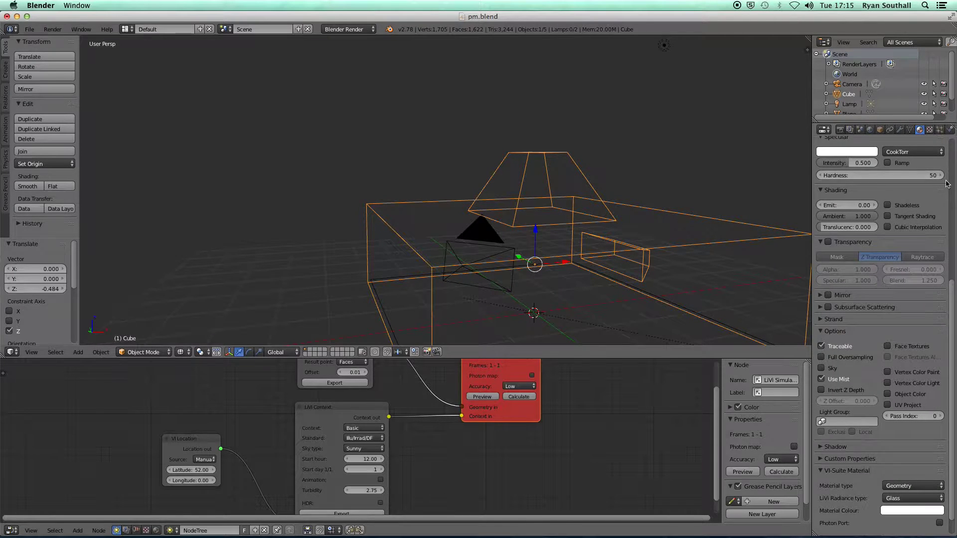
{"action": "left_click_drag", "start_coordinate": [954, 311], "coordinate": [935, 368]}
{"action": "left_click", "coordinate": [902, 496]}
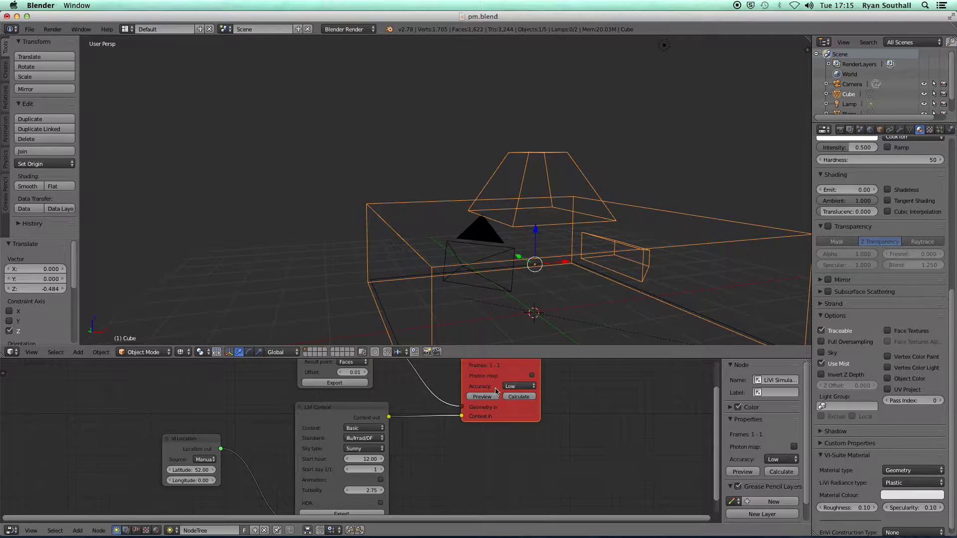
{"action": "middle_click_drag", "start_coordinate": [566, 399], "coordinate": [498, 419]}
{"action": "left_click", "coordinate": [467, 399]}
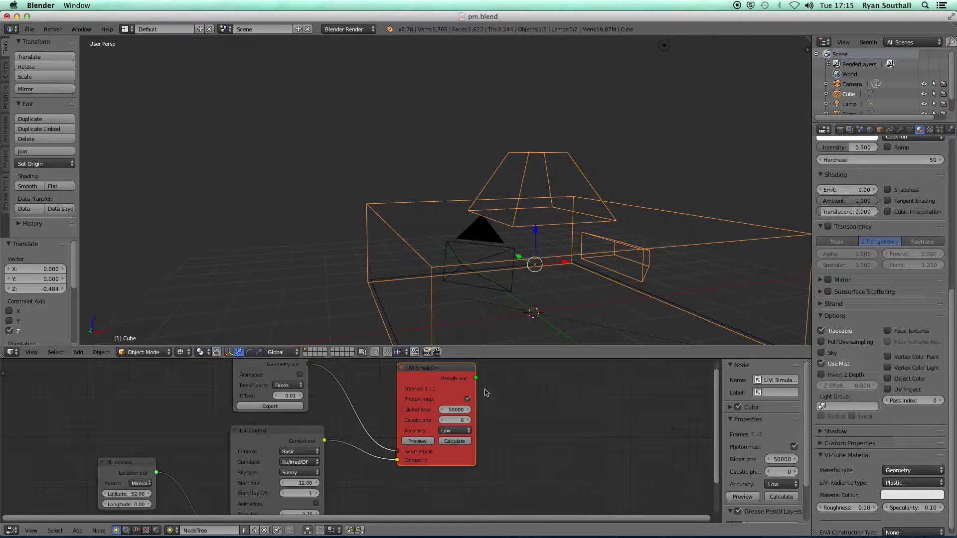
Untick Photon map on the LiVi Simulation node
{"action": "scroll", "coordinate": [483, 308], "scroll_direction": "down", "scroll_amount": 3}
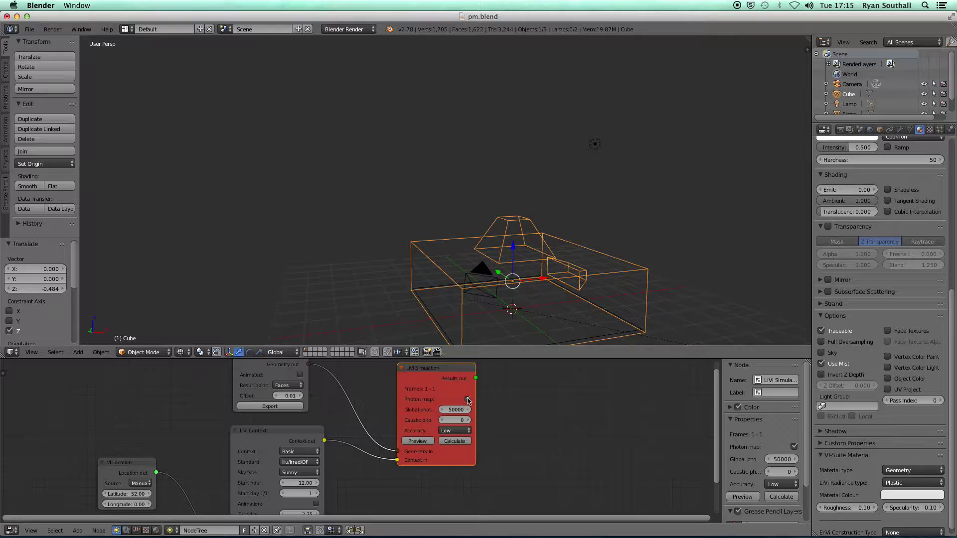
{"action": "middle_click_drag", "start_coordinate": [491, 290], "coordinate": [431, 265], "text": "shift"}
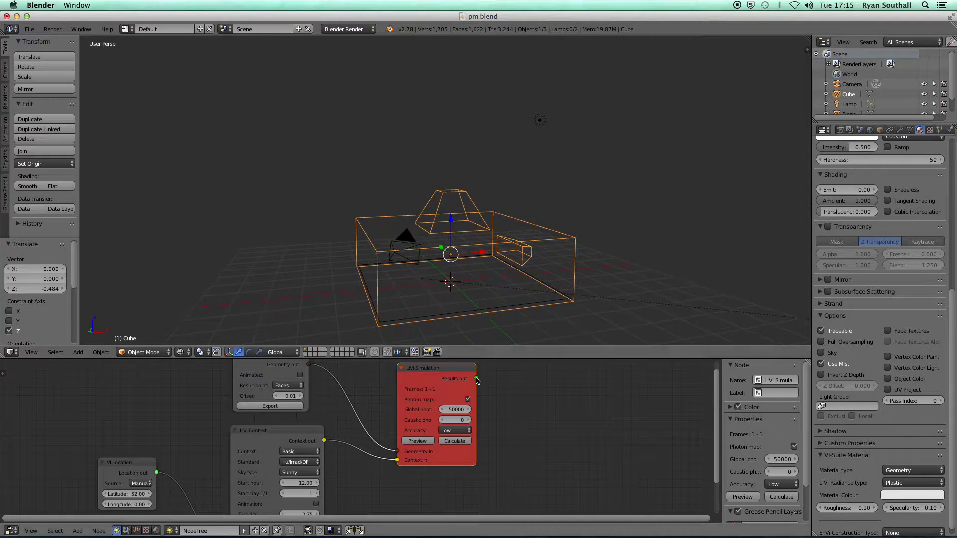
{"action": "left_click", "coordinate": [468, 399]}
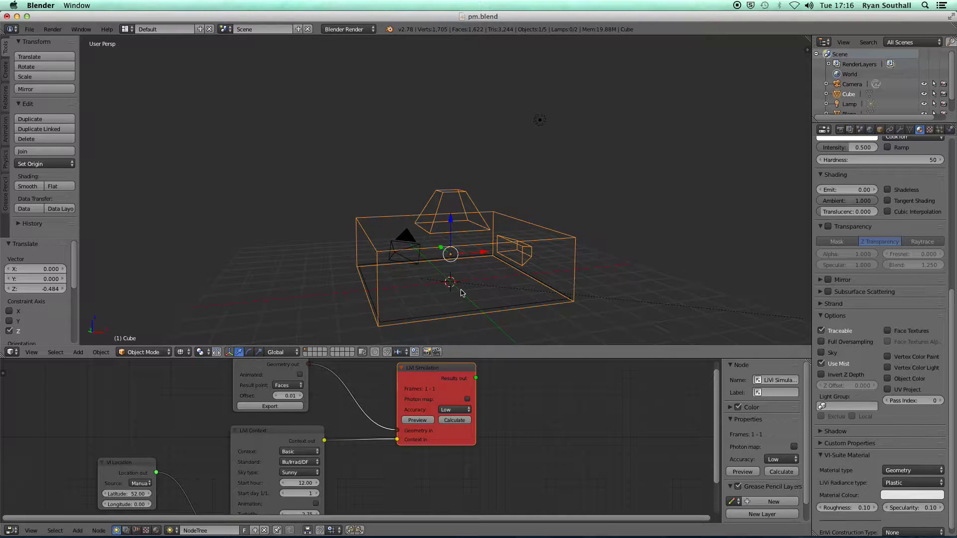
Re-tick Photon map on the LiVi Simulation node for 50000 global and 0 caustic photons
{"action": "scroll", "coordinate": [447, 274], "scroll_direction": "up", "scroll_amount": 6}
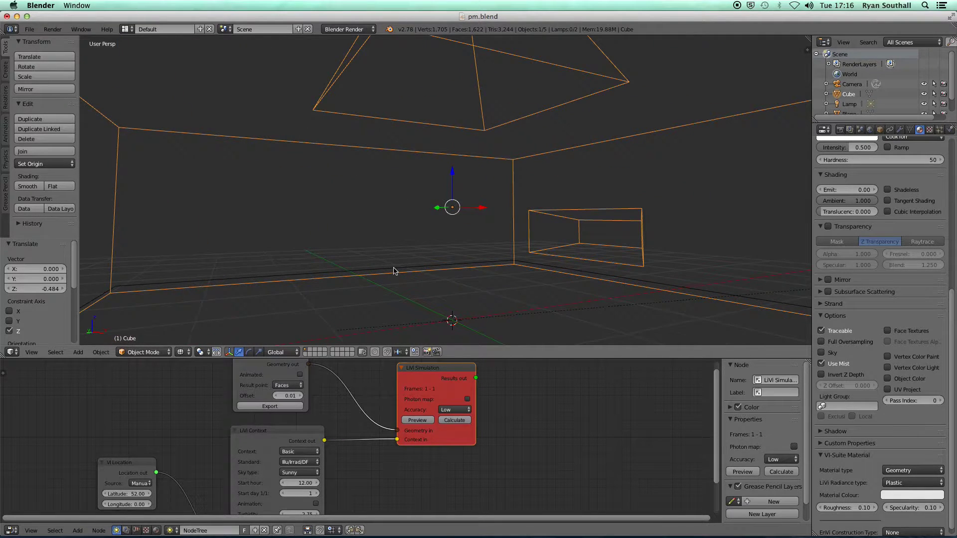
{"action": "scroll", "coordinate": [426, 278], "scroll_direction": "down", "scroll_amount": 6}
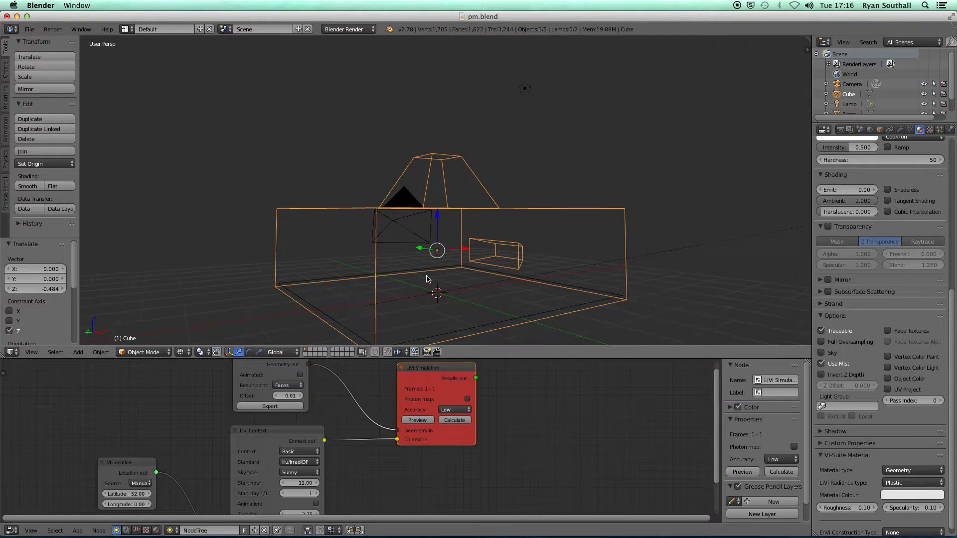
{"action": "middle_click_drag", "start_coordinate": [464, 258], "coordinate": [450, 271]}
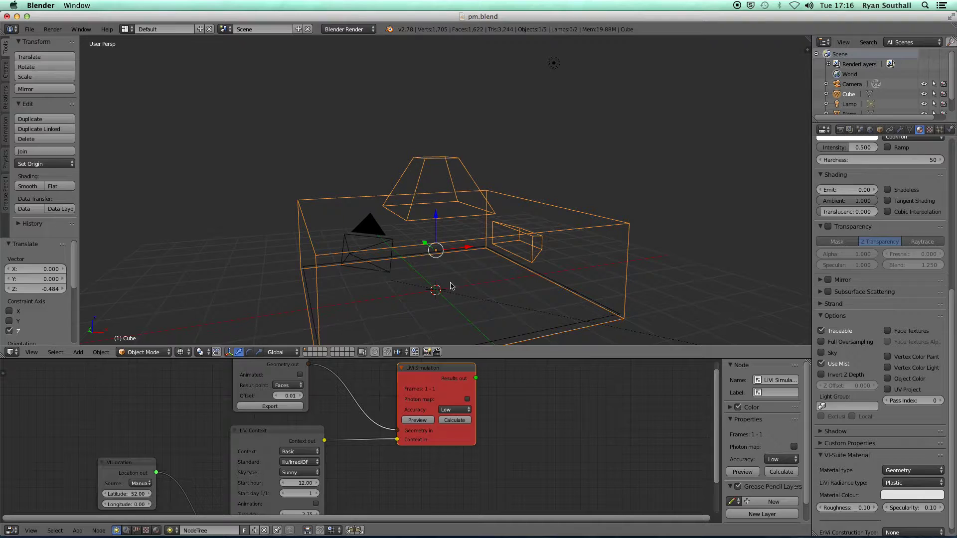
{"action": "scroll", "coordinate": [447, 280], "scroll_direction": "down", "scroll_amount": 4}
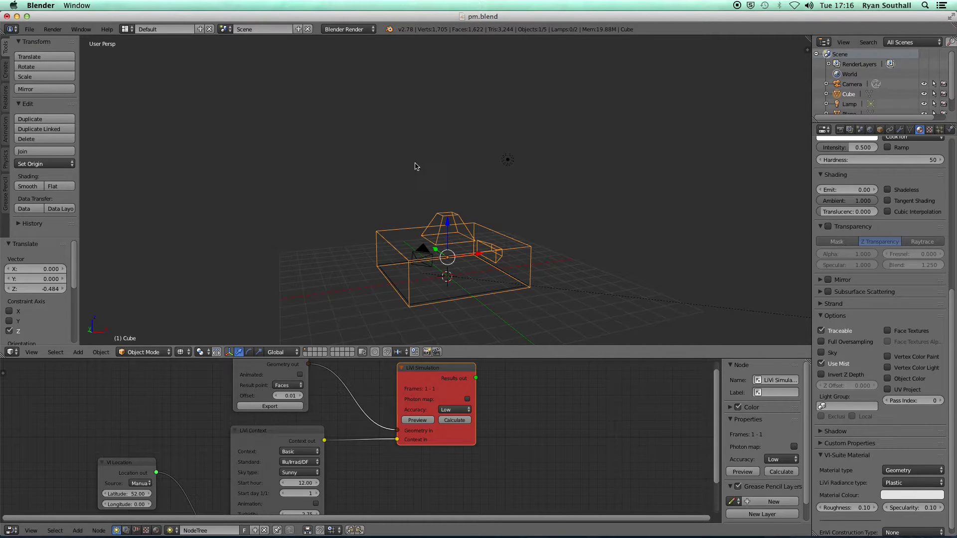
{"action": "scroll", "coordinate": [448, 284], "scroll_direction": "up", "scroll_amount": 5}
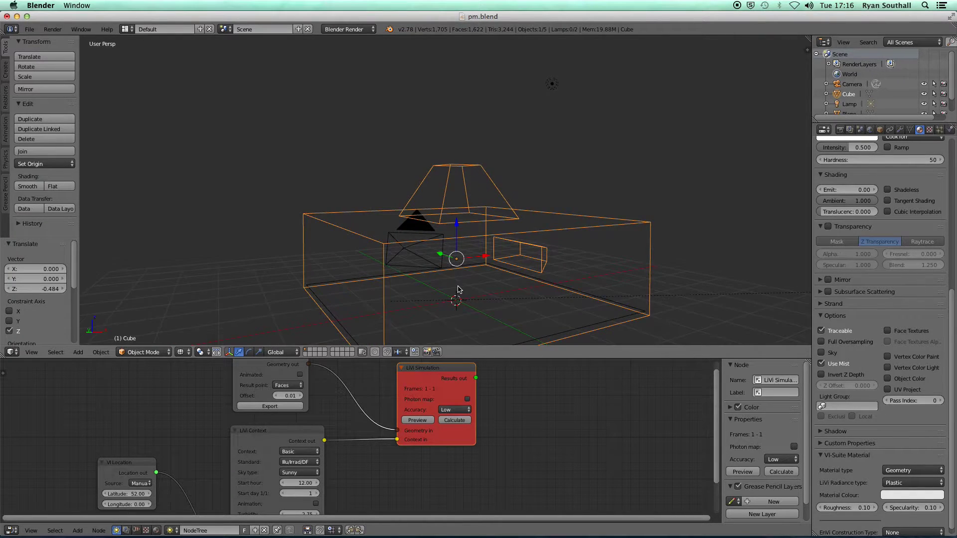
{"action": "scroll", "coordinate": [458, 289], "scroll_direction": "up", "scroll_amount": 6}
{"action": "scroll", "coordinate": [473, 202], "scroll_direction": "down", "scroll_amount": 1}
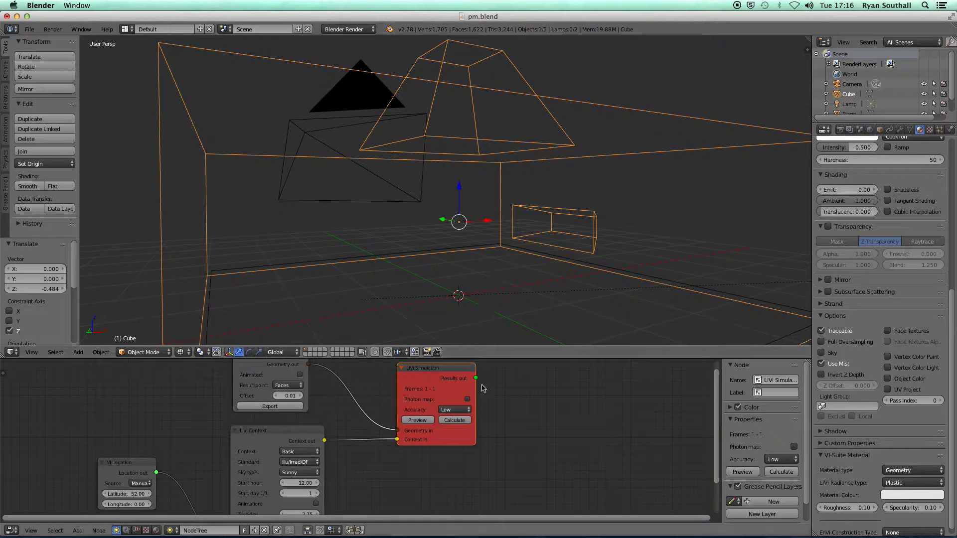
{"action": "left_click", "coordinate": [467, 400]}
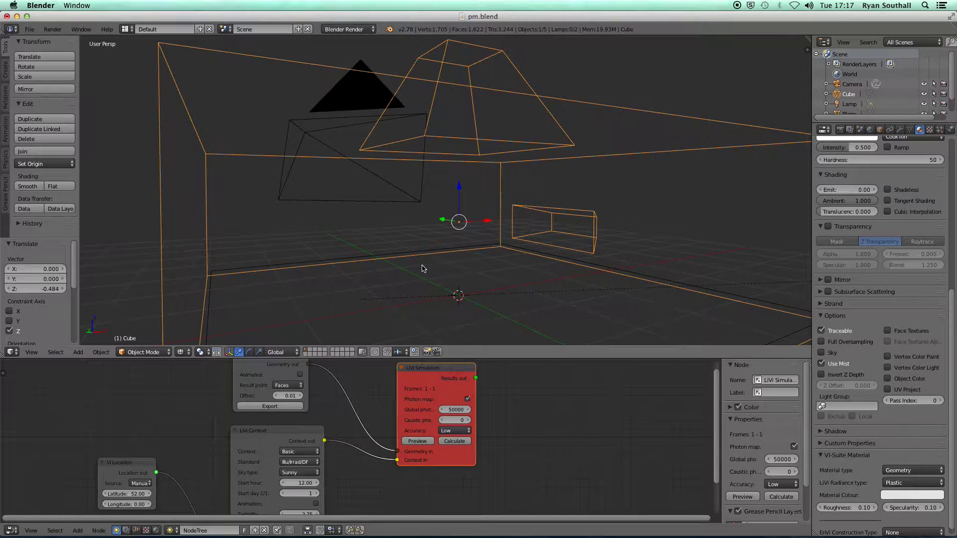
Orbit the view to look down onto the room from above
{"action": "scroll", "coordinate": [448, 258], "scroll_direction": "down", "scroll_amount": 4}
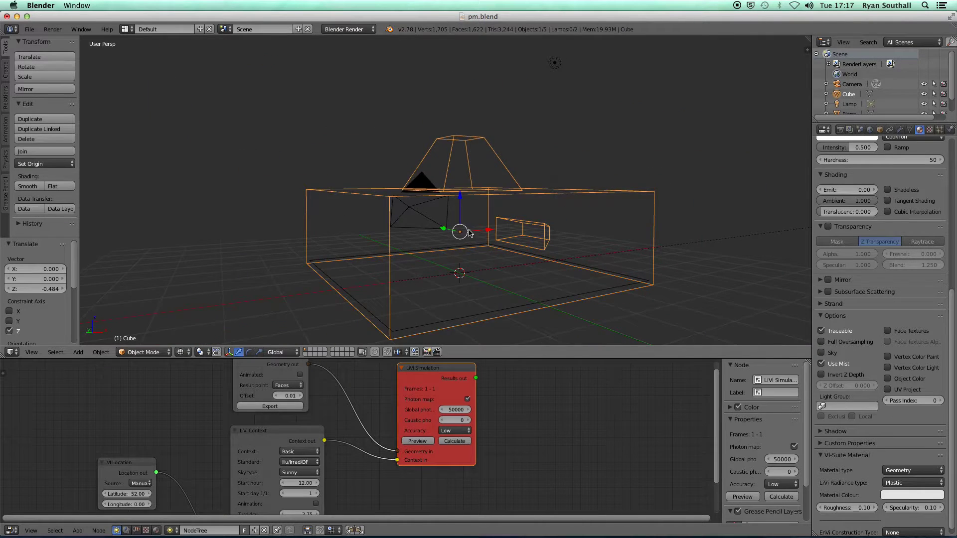
{"action": "scroll", "coordinate": [450, 256], "scroll_direction": "down", "scroll_amount": 1}
{"action": "middle_click_drag", "start_coordinate": [506, 239], "coordinate": [463, 241]}
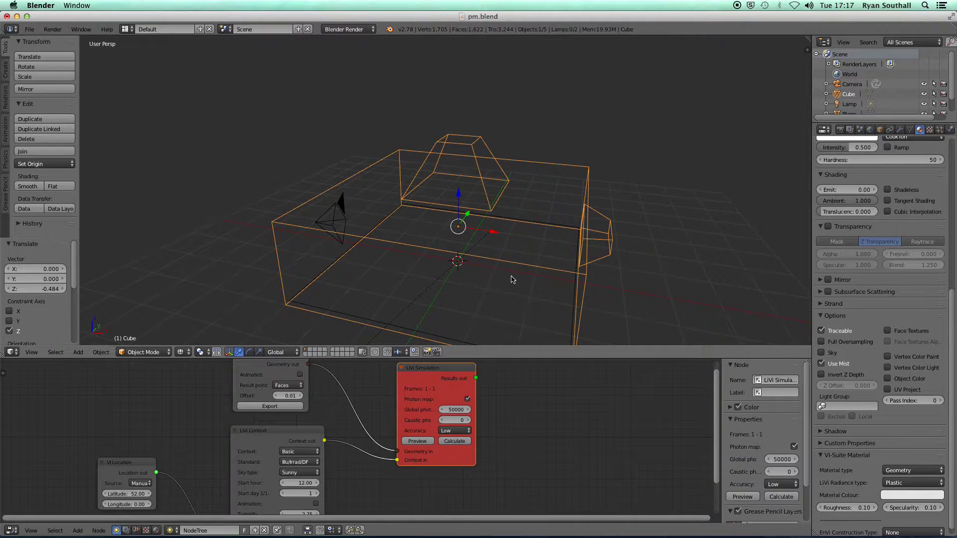
{"action": "middle_click_drag", "start_coordinate": [513, 277], "coordinate": [484, 267]}
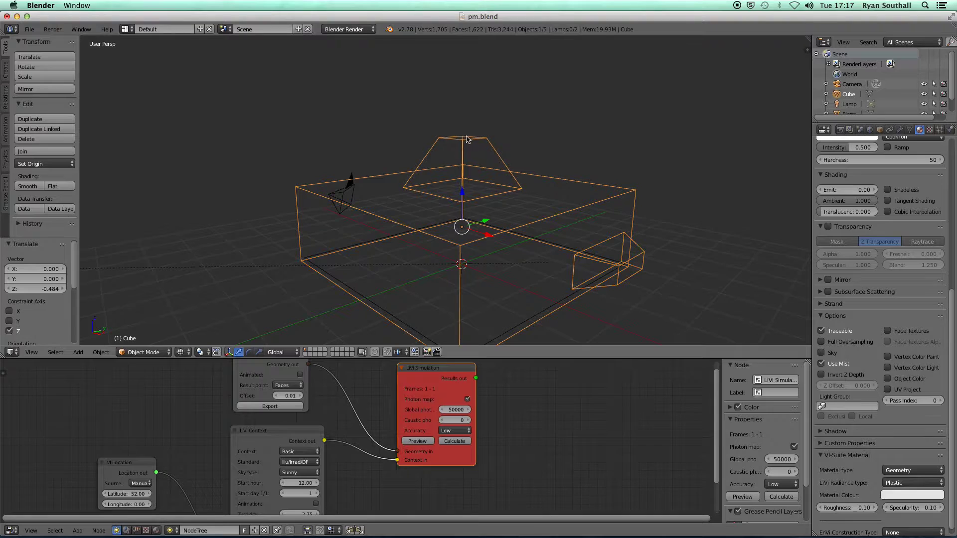
{"action": "mouse_move", "coordinate": [486, 187]}
{"action": "middle_mouse_down"}
{"action": "mouse_move", "coordinate": [508, 195]}
{"action": "mouse_move", "coordinate": [481, 204]}
{"action": "middle_mouse_up"}
In Edit Mode, add the skylight's top face to the selection and display face normals
{"action": "key", "text": "Tab"}
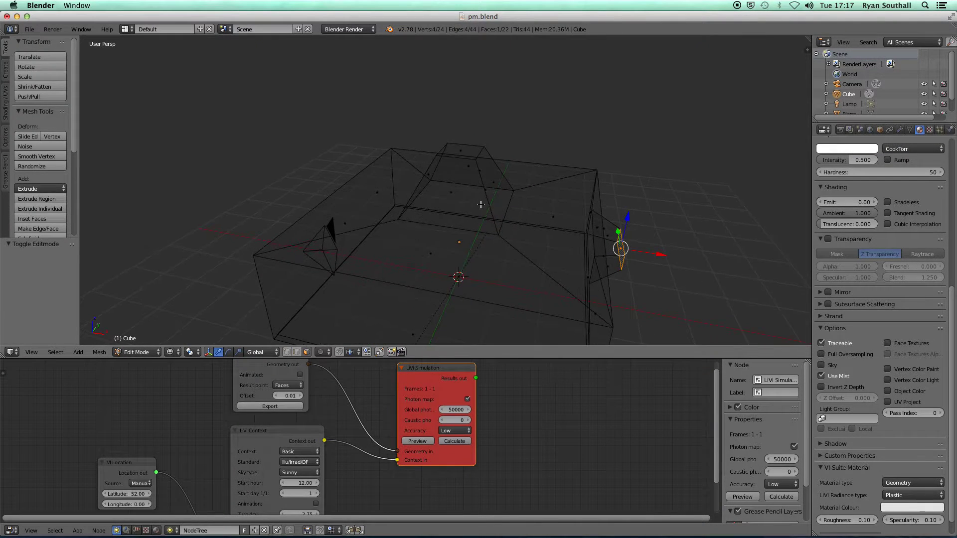
{"action": "right_click", "coordinate": [461, 151], "text": "shift"}
{"action": "middle_click_drag", "start_coordinate": [494, 210], "coordinate": [473, 201]}
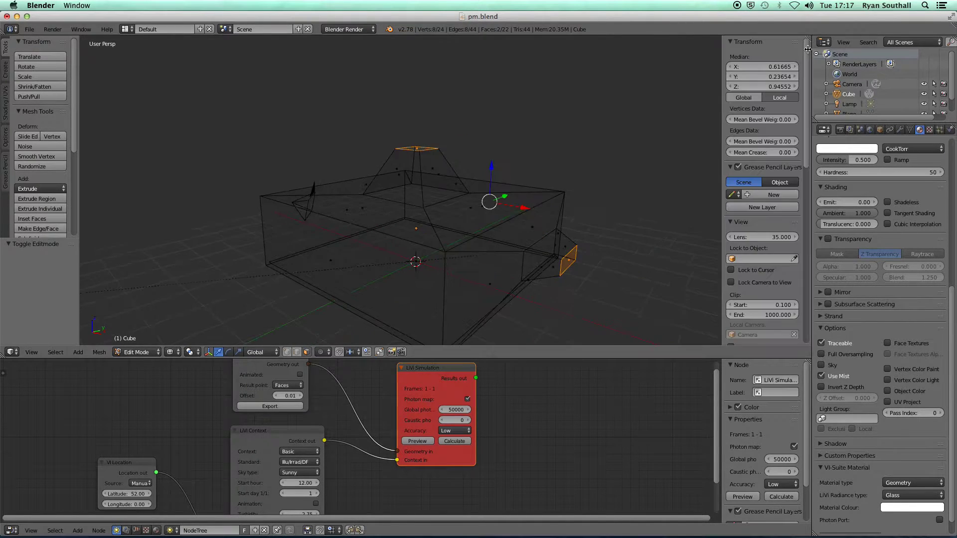
{"action": "left_click", "coordinate": [807, 49]}
{"action": "left_click_drag", "start_coordinate": [806, 131], "coordinate": [812, 291]}
{"action": "left_click", "coordinate": [749, 232]}
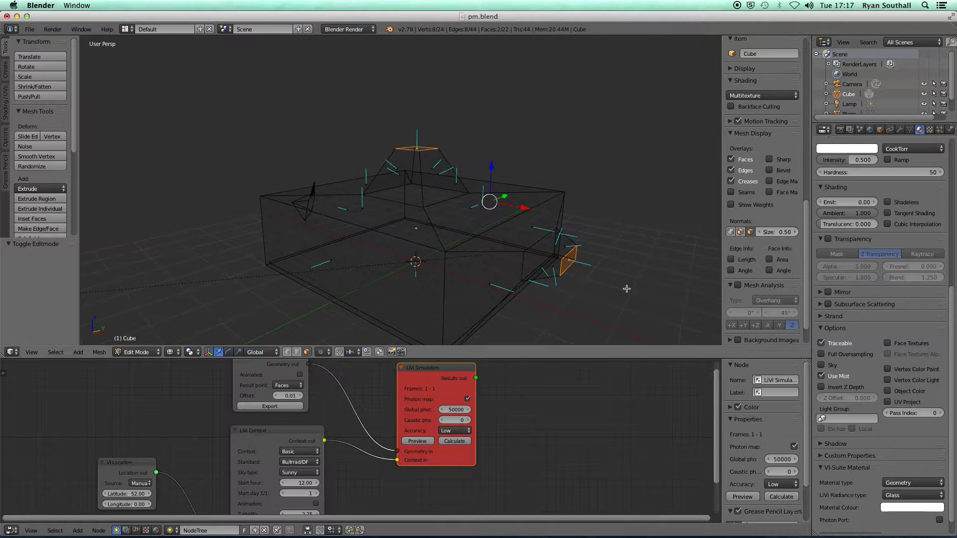
{"action": "middle_click_drag", "start_coordinate": [626, 284], "coordinate": [629, 292]}
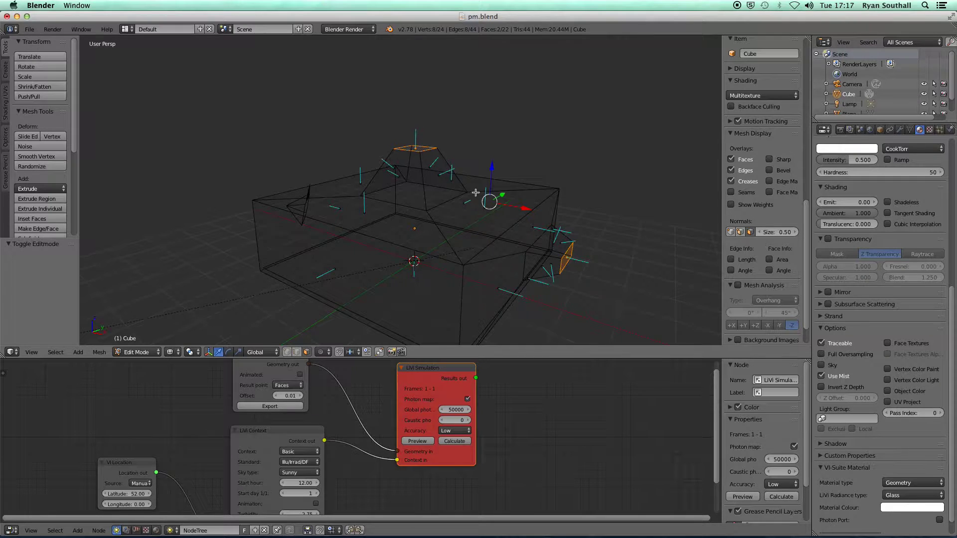
{"action": "middle_click_drag", "start_coordinate": [615, 229], "coordinate": [603, 227]}
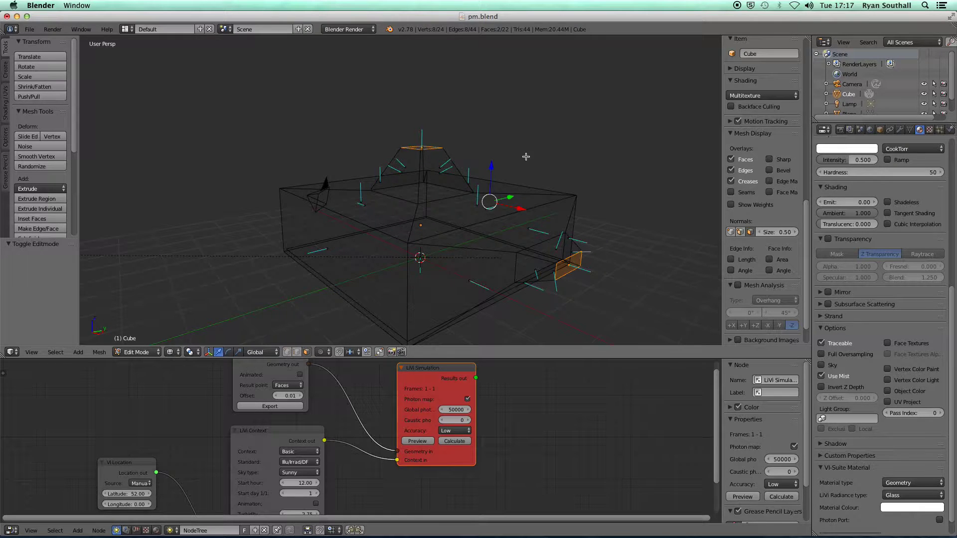
Flip the selected faces' normals, then return to Object Mode with solid shading
{"action": "key", "text": "w"}
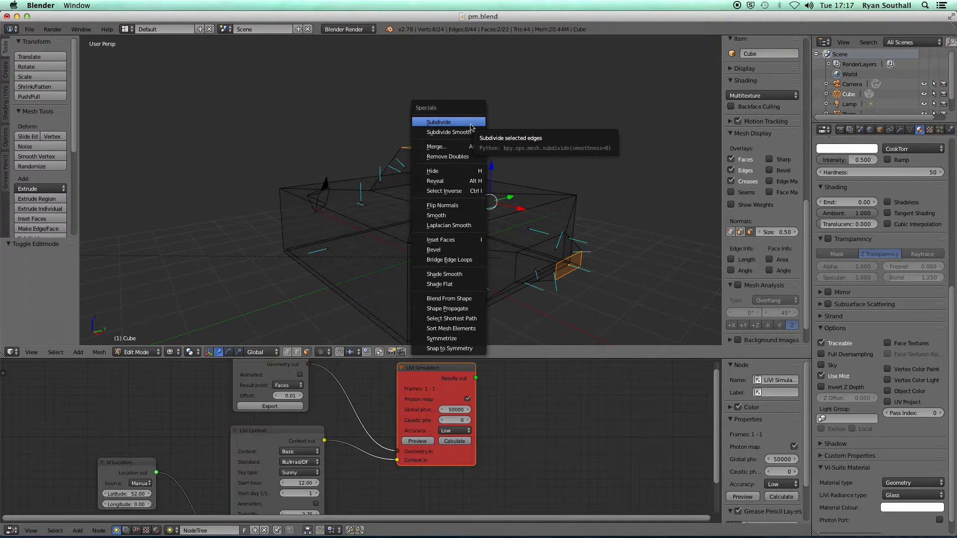
{"action": "left_click", "coordinate": [468, 205]}
{"action": "middle_click_drag", "start_coordinate": [477, 222], "coordinate": [570, 259]}
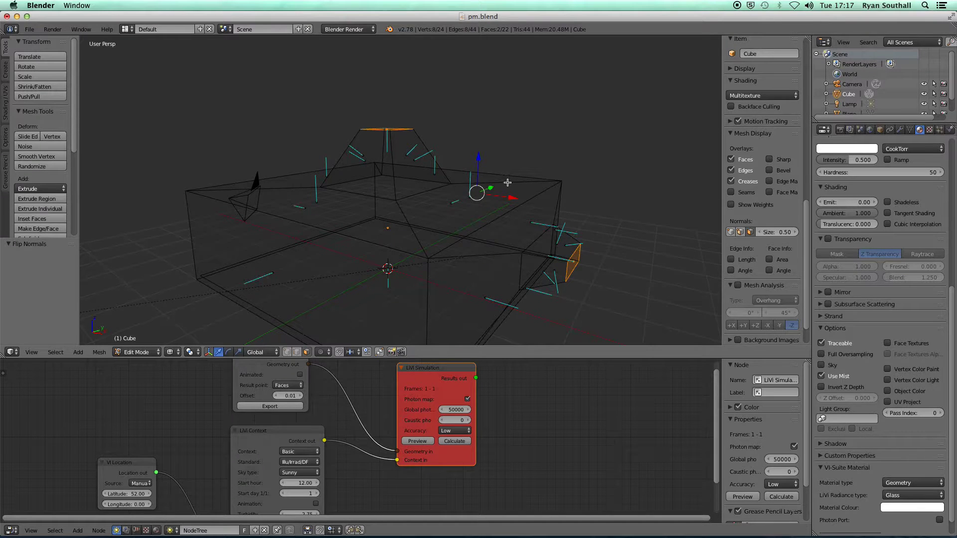
{"action": "key", "text": "Tab"}
{"action": "mouse_move", "coordinate": [524, 253]}
{"action": "middle_mouse_down"}
{"action": "mouse_move", "coordinate": [447, 226]}
{"action": "mouse_move", "coordinate": [436, 234]}
{"action": "mouse_move", "coordinate": [432, 211]}
{"action": "mouse_move", "coordinate": [449, 247]}
{"action": "middle_mouse_up"}
{"action": "key", "text": "z"}
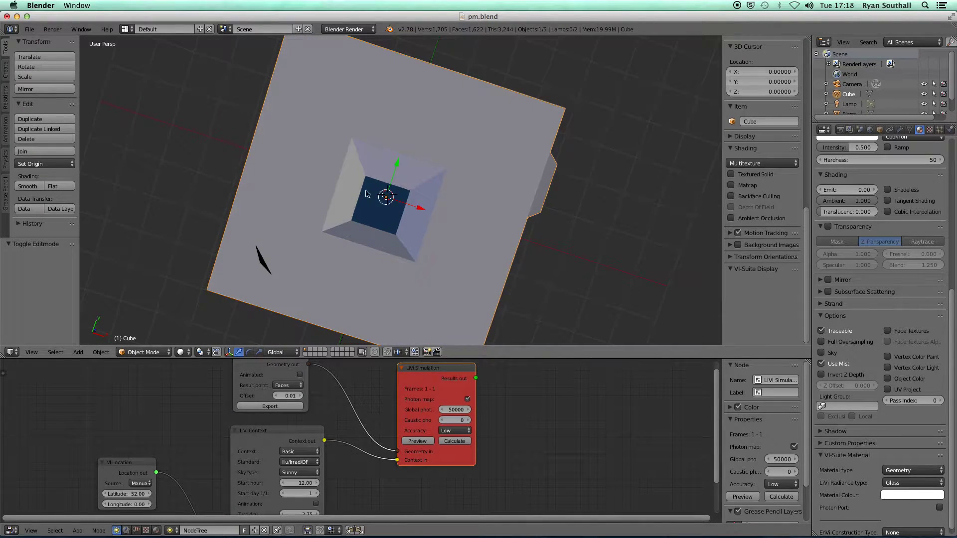
Tick Photon Port for the Glass material in the VI-Suite Material panel
{"action": "middle_click_drag", "start_coordinate": [384, 229], "coordinate": [446, 201]}
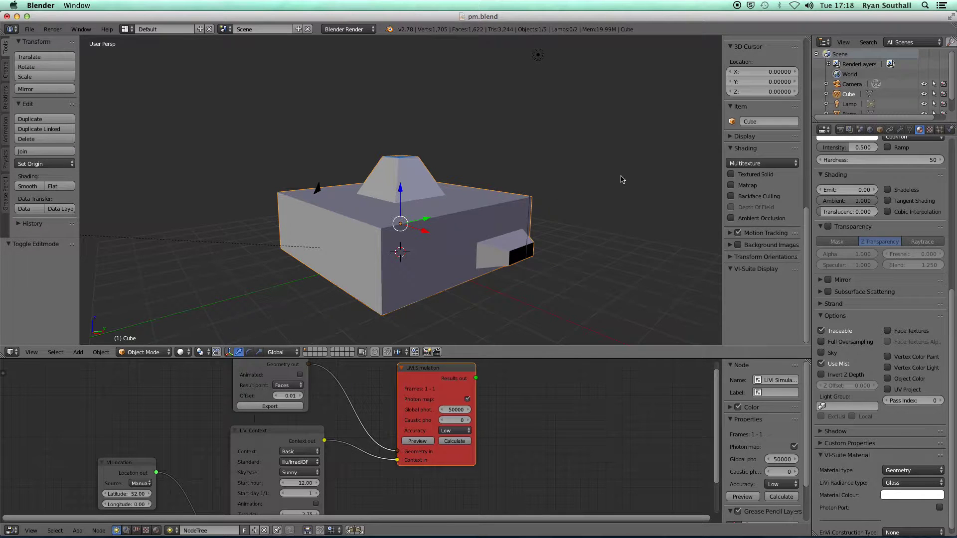
{"action": "mouse_move", "coordinate": [950, 309]}
{"action": "left_mouse_down"}
{"action": "mouse_move", "coordinate": [950, 178]}
{"action": "mouse_move", "coordinate": [956, 355]}
{"action": "left_mouse_up"}
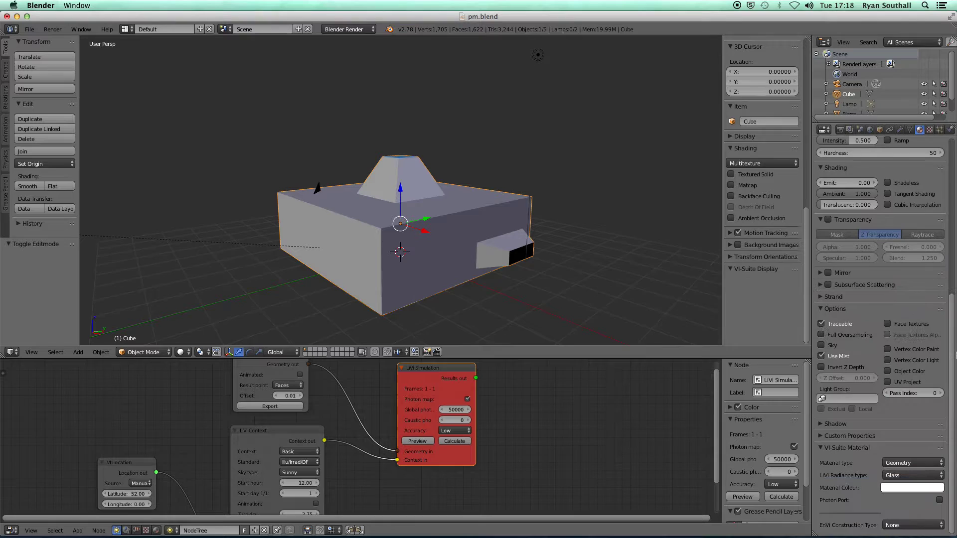
{"action": "left_click", "coordinate": [939, 500]}
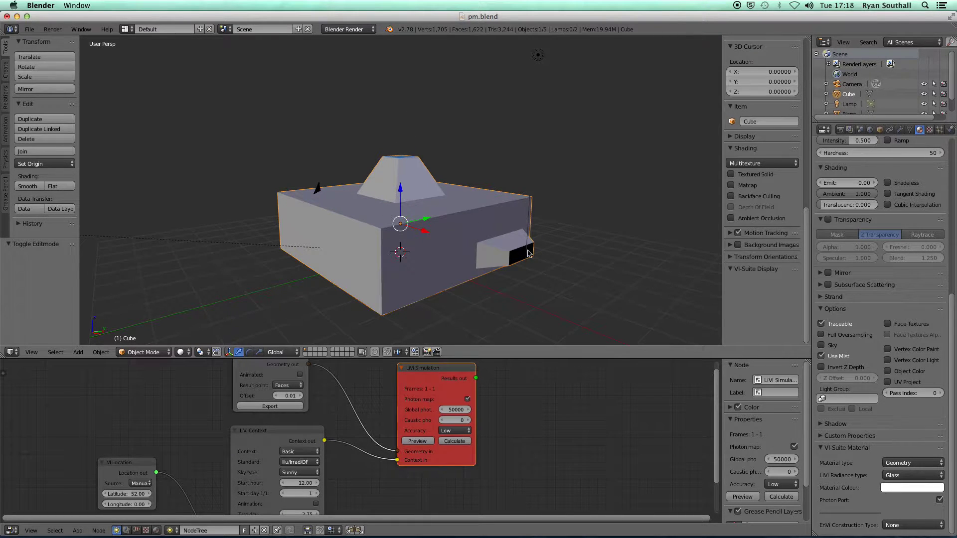
{"action": "middle_click_drag", "start_coordinate": [471, 280], "coordinate": [392, 148]}
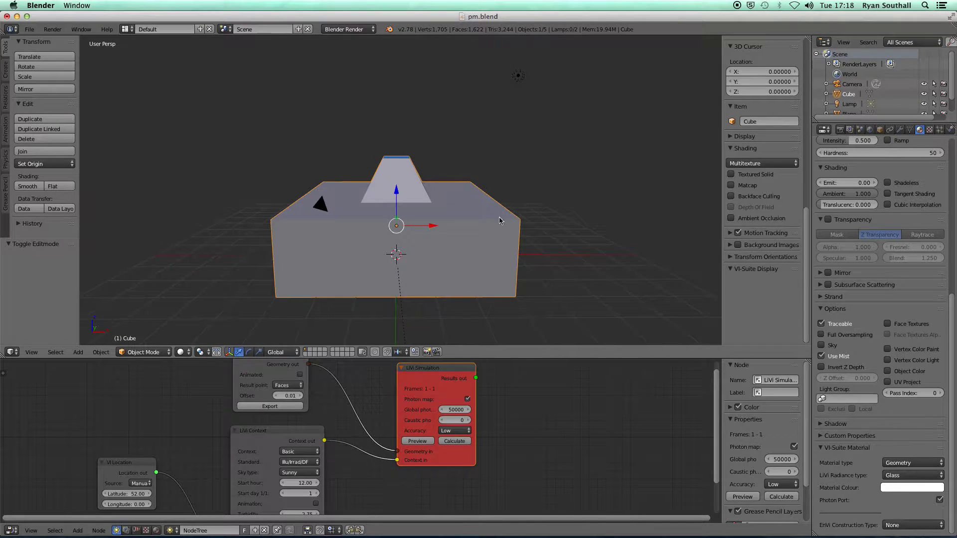
{"action": "mouse_move", "coordinate": [500, 220]}
{"action": "middle_mouse_down"}
{"action": "mouse_move", "coordinate": [531, 236]}
{"action": "mouse_move", "coordinate": [502, 236]}
{"action": "middle_mouse_up"}
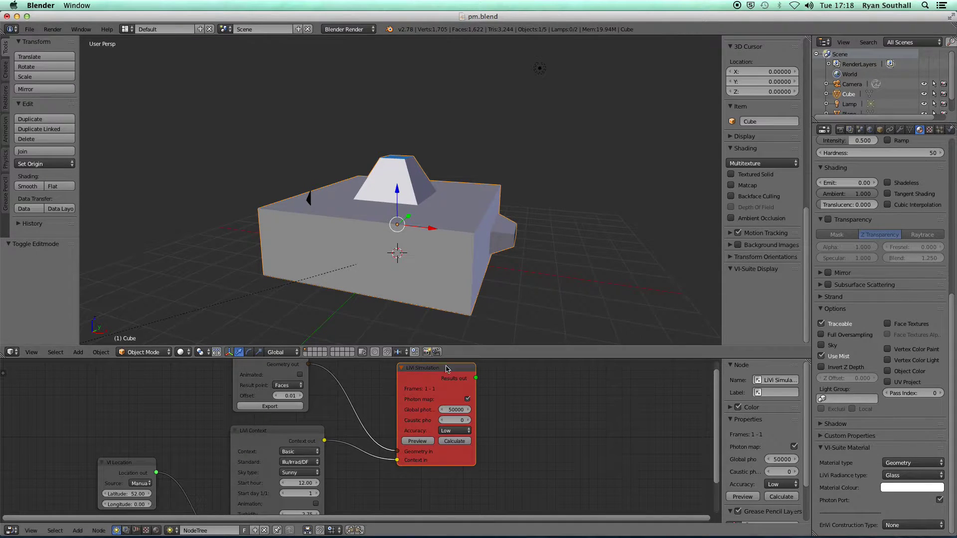
Re-export the room geometry and run Preview again to open the photon-mapped rvu view
{"action": "middle_click_drag", "start_coordinate": [419, 238], "coordinate": [403, 255]}
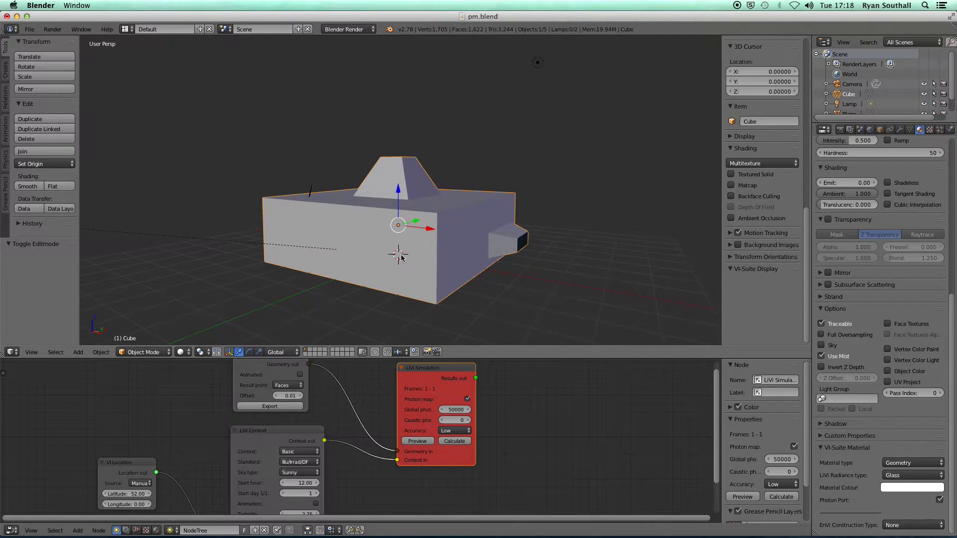
{"action": "left_click", "coordinate": [420, 441]}
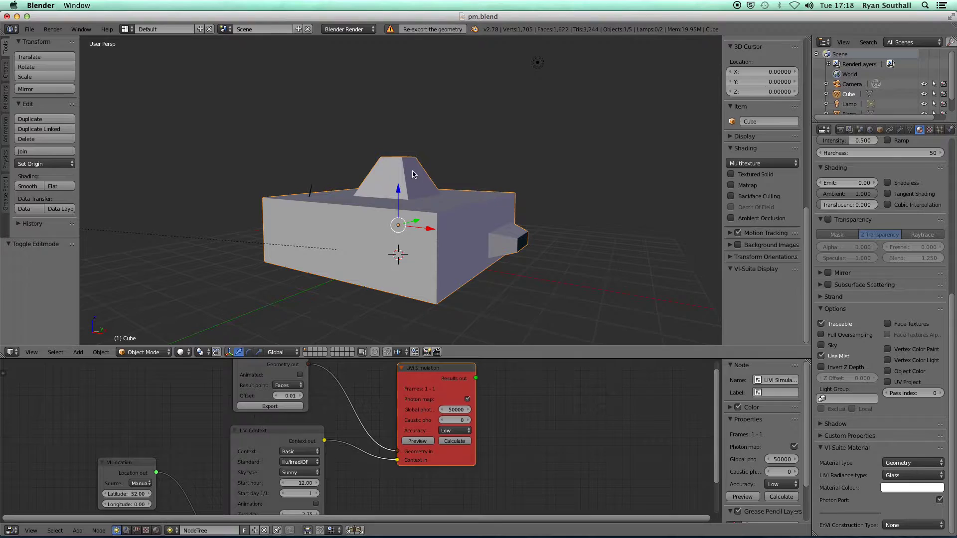
{"action": "left_click", "coordinate": [270, 406]}
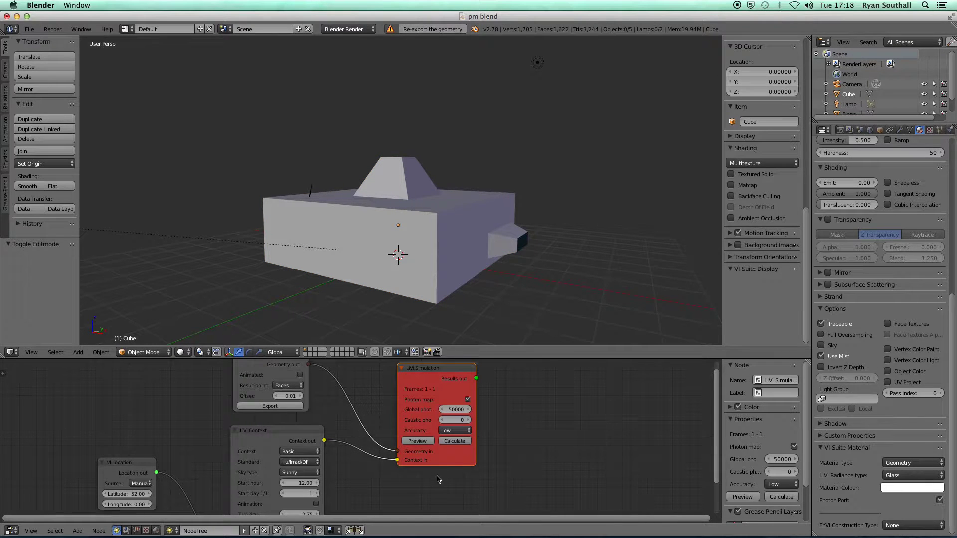
{"action": "left_click", "coordinate": [418, 441]}
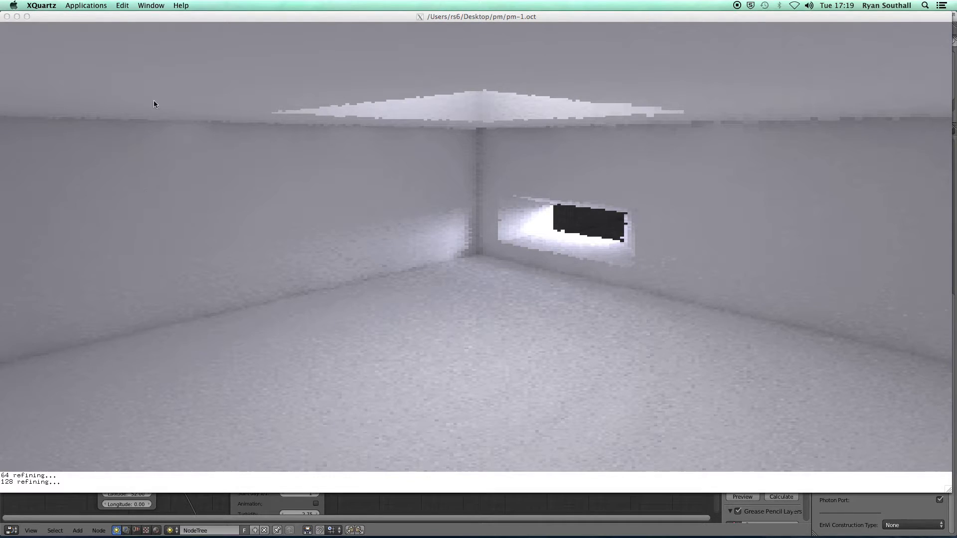
Close the rvu preview window and untick Photon map on the LiVi Simulation node
{"action": "left_click", "coordinate": [7, 17]}
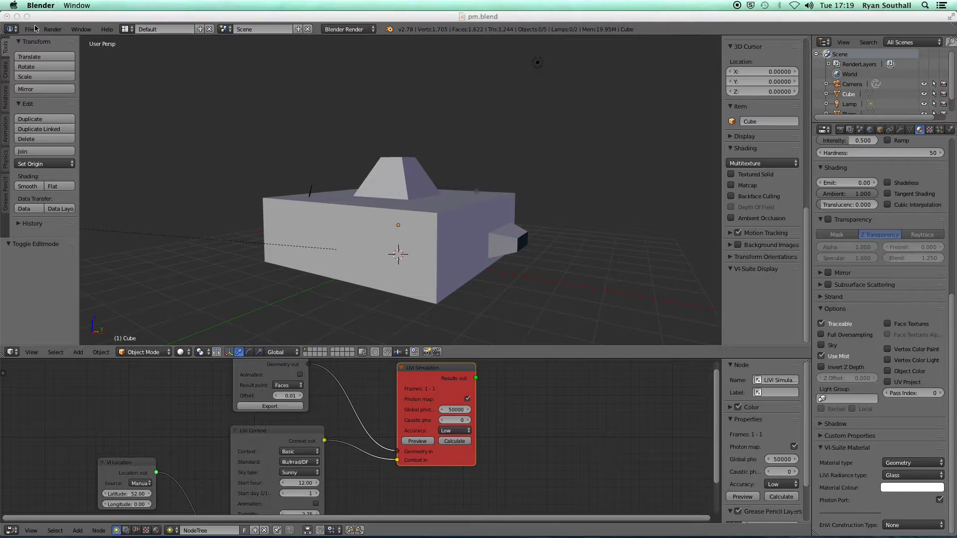
{"action": "middle_click_drag", "start_coordinate": [435, 283], "coordinate": [393, 272]}
{"action": "left_click", "coordinate": [467, 399]}
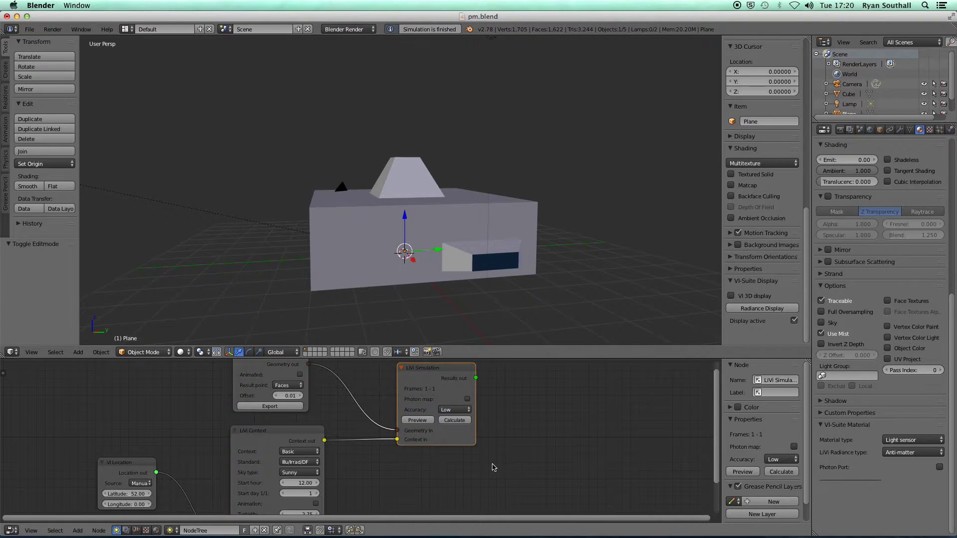
Make the Cube's walls material transparent, lowering its alpha to 0.261
{"action": "right_click", "coordinate": [444, 222]}
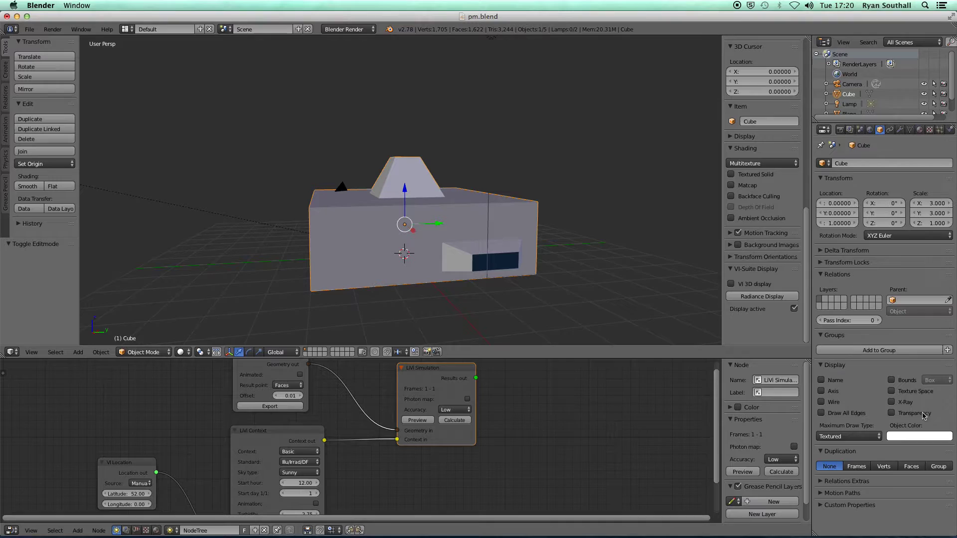
{"action": "left_click", "coordinate": [919, 130]}
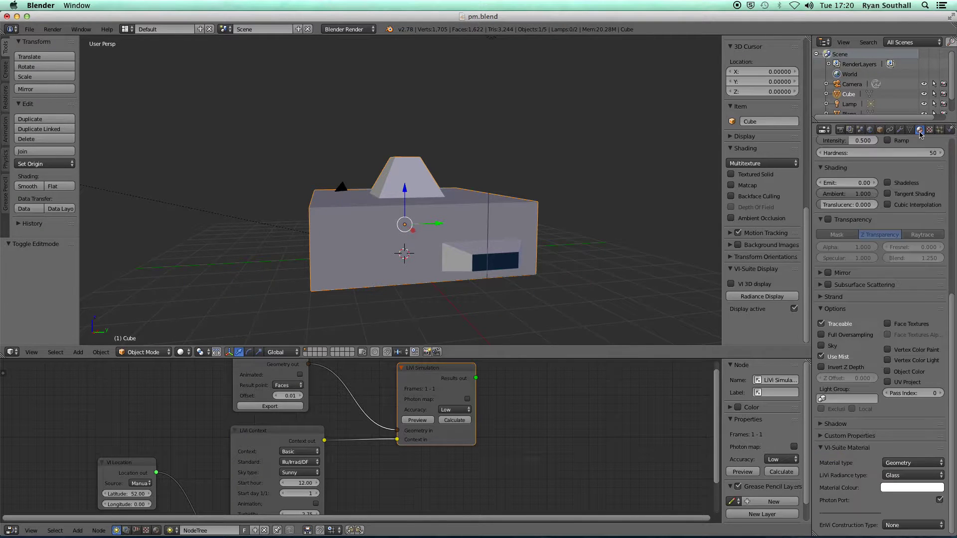
{"action": "scroll", "coordinate": [947, 321], "scroll_direction": "up", "scroll_amount": 10}
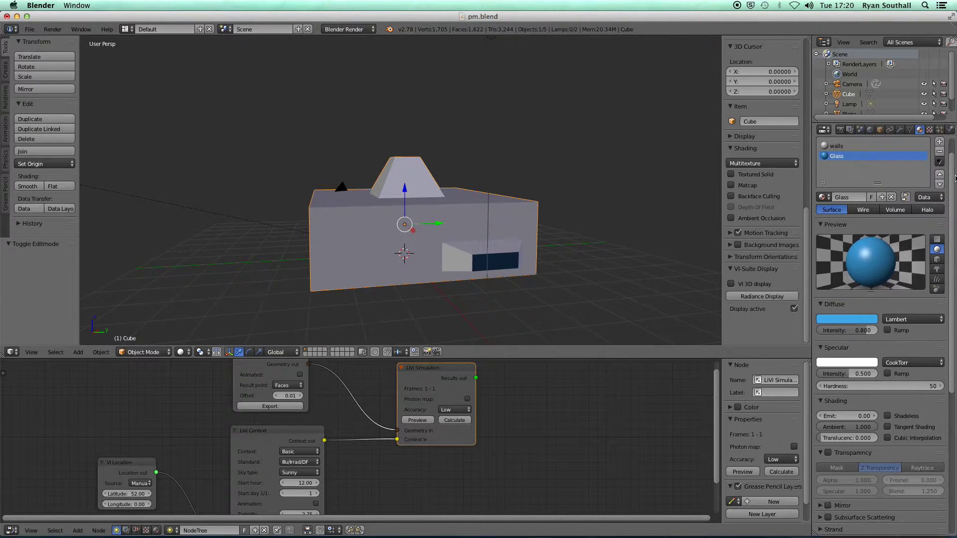
{"action": "left_click", "coordinate": [861, 164]}
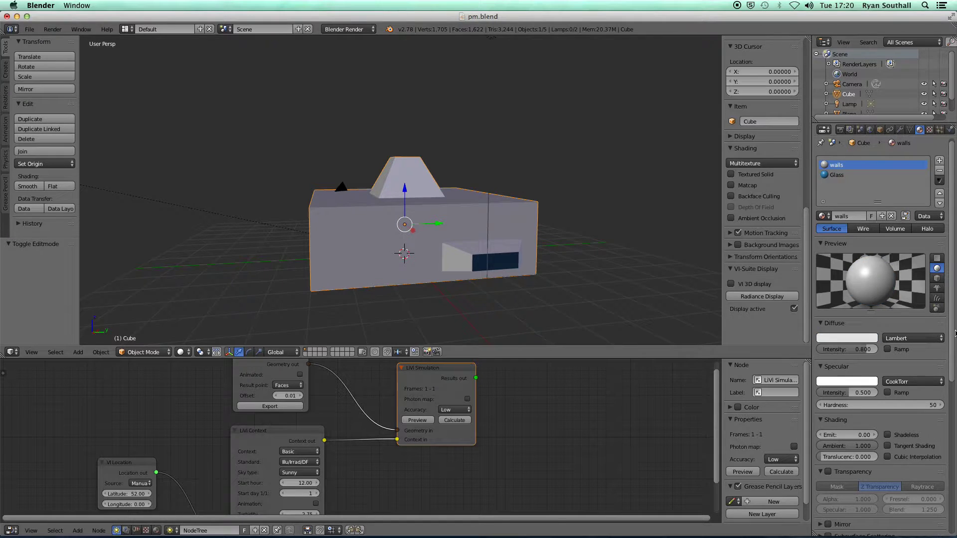
{"action": "scroll", "coordinate": [951, 335], "scroll_direction": "down", "scroll_amount": 1}
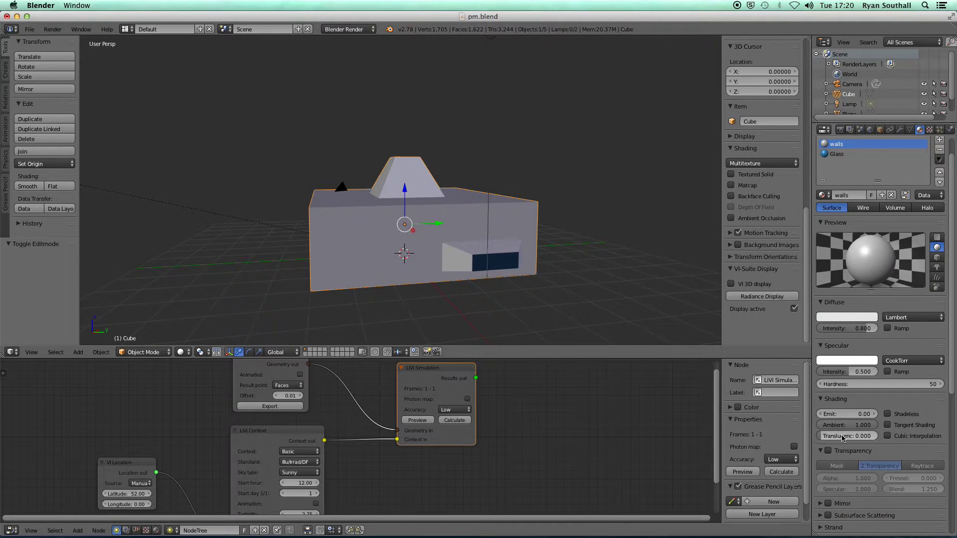
{"action": "scroll", "coordinate": [866, 359], "scroll_direction": "down", "scroll_amount": 8}
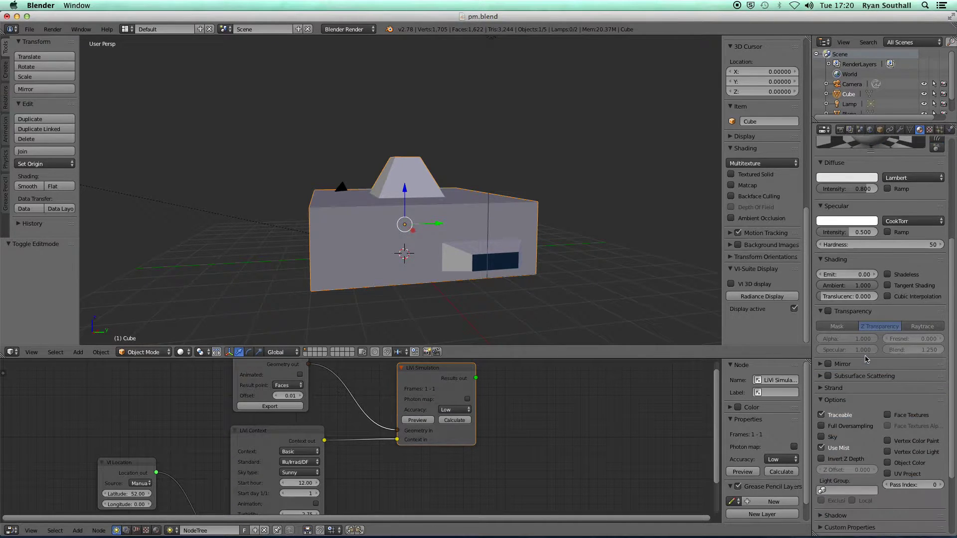
{"action": "scroll", "coordinate": [865, 359], "scroll_direction": "down", "scroll_amount": 2}
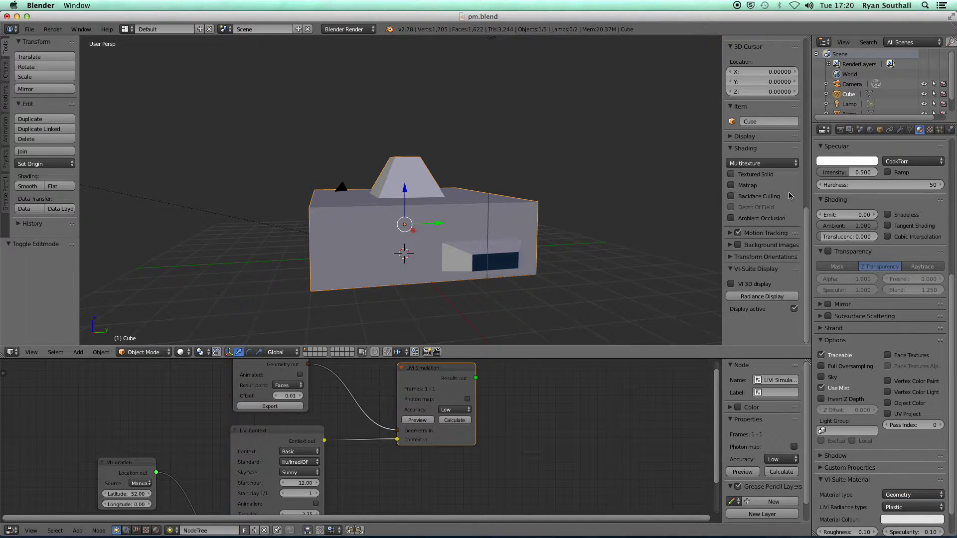
{"action": "left_click", "coordinate": [828, 251]}
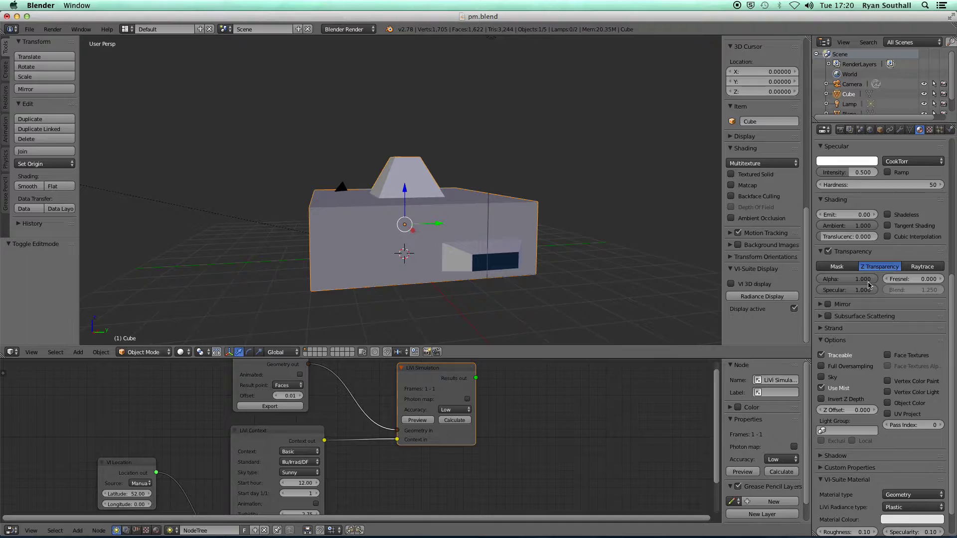
{"action": "left_click_drag", "start_coordinate": [868, 285], "coordinate": [820, 279]}
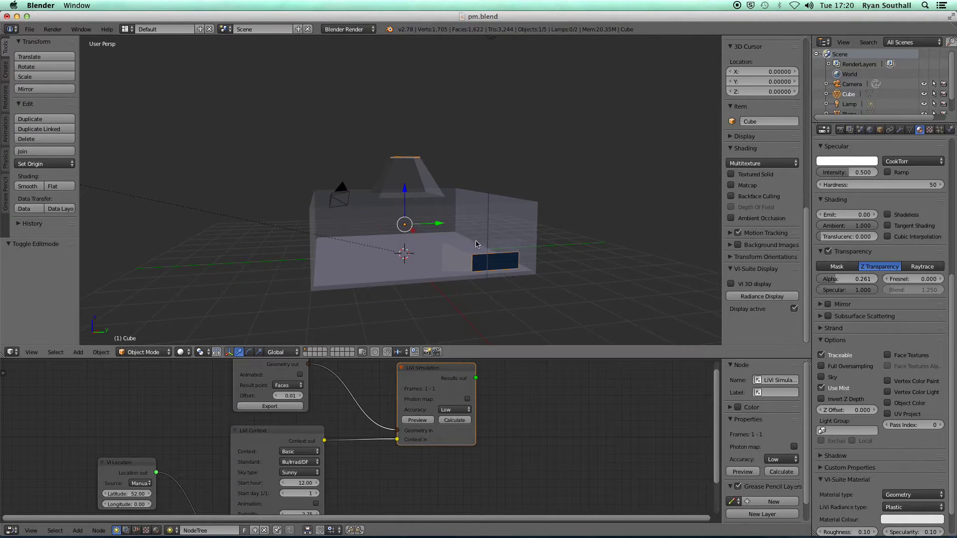
Turn on Wire and Draw All Edges display for the Cube
{"action": "left_click", "coordinate": [880, 130]}
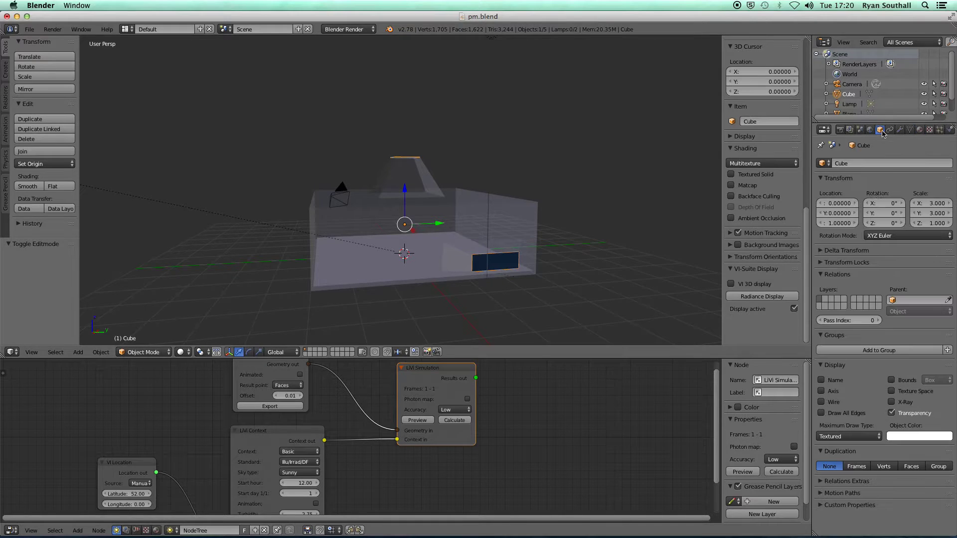
{"action": "left_click", "coordinate": [820, 402]}
{"action": "left_click", "coordinate": [821, 412]}
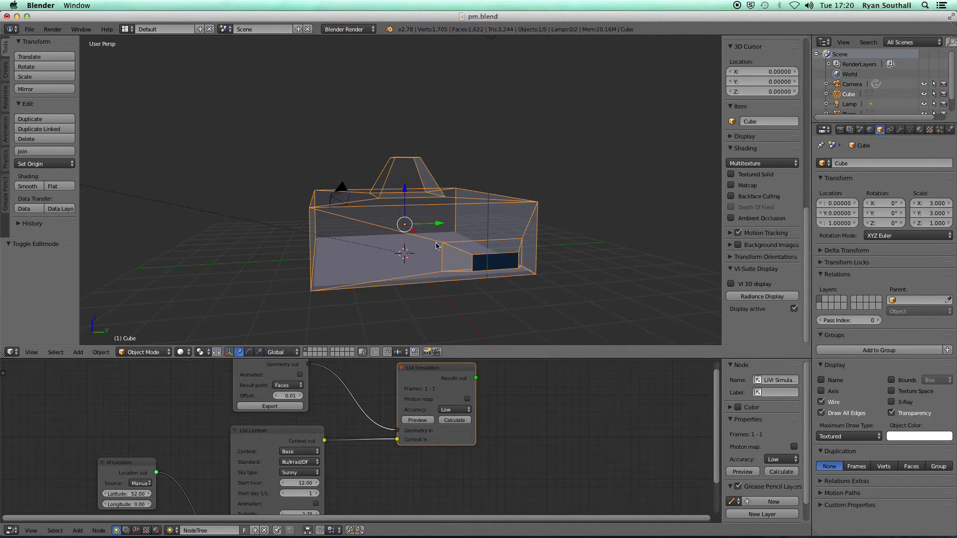
{"action": "middle_click_drag", "start_coordinate": [438, 247], "coordinate": [475, 258]}
Display the illuminance results on the sensor plane using the rainbow colour scale
{"action": "left_click", "coordinate": [796, 297]}
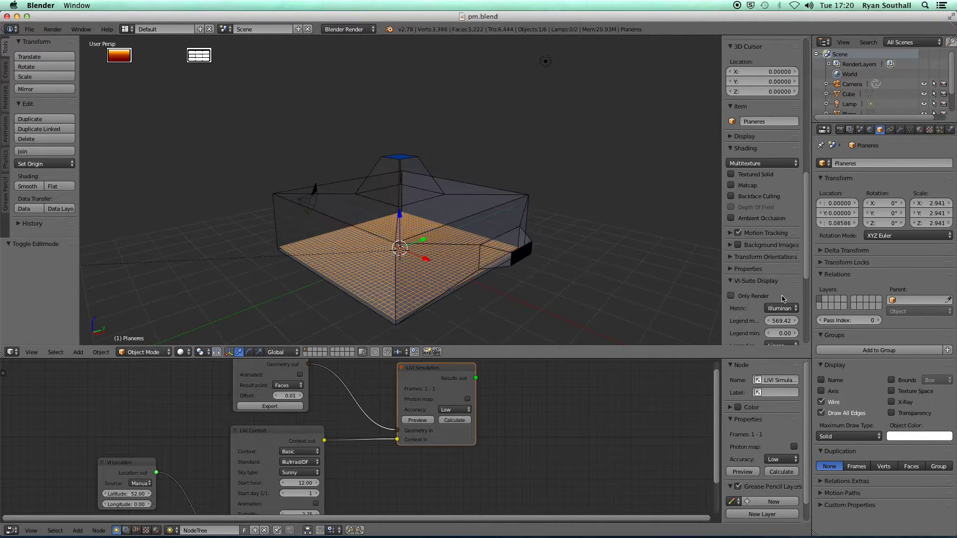
{"action": "mouse_move", "coordinate": [541, 264]}
{"action": "middle_mouse_down"}
{"action": "mouse_move", "coordinate": [491, 293]}
{"action": "mouse_move", "coordinate": [502, 307]}
{"action": "mouse_move", "coordinate": [531, 292]}
{"action": "middle_mouse_up"}
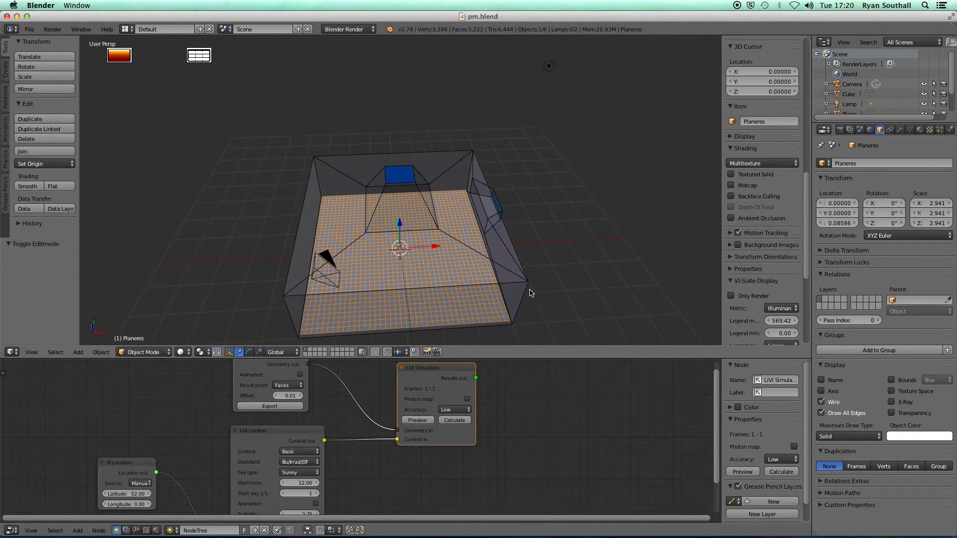
{"action": "left_click_drag", "start_coordinate": [807, 265], "coordinate": [807, 296]}
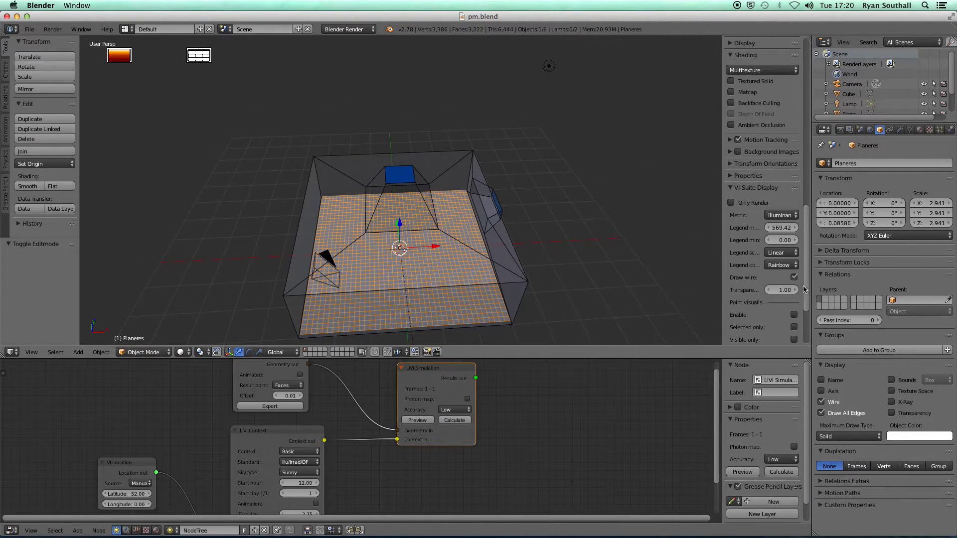
{"action": "left_click", "coordinate": [781, 264]}
{"action": "left_click", "coordinate": [781, 253]}
In a centred top view of the grid, set the legend maximum to 400
{"action": "middle_click_drag", "start_coordinate": [412, 265], "coordinate": [390, 268]}
{"action": "middle_click_drag", "start_coordinate": [502, 265], "coordinate": [334, 267]}
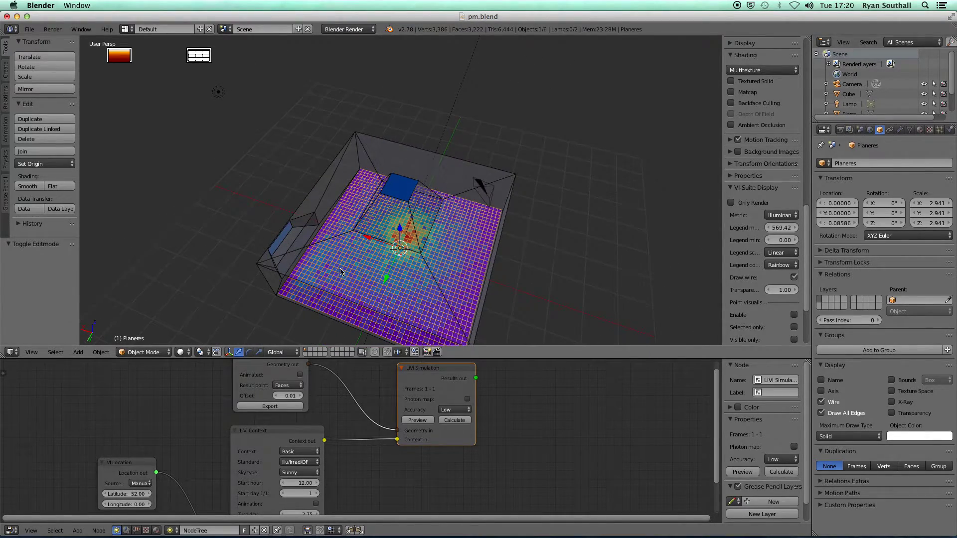
{"action": "key", "text": "KP_7"}
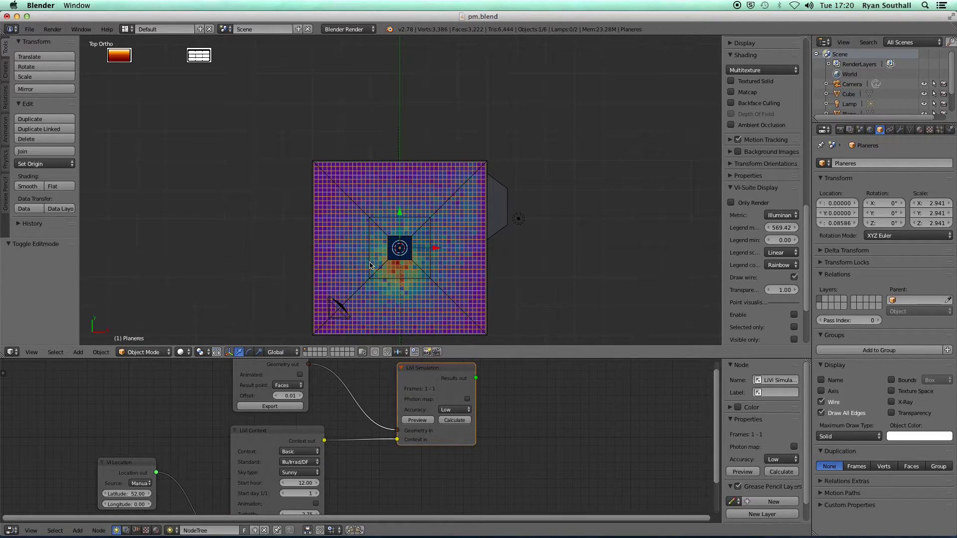
{"action": "scroll", "coordinate": [423, 289], "scroll_direction": "up", "scroll_amount": 1}
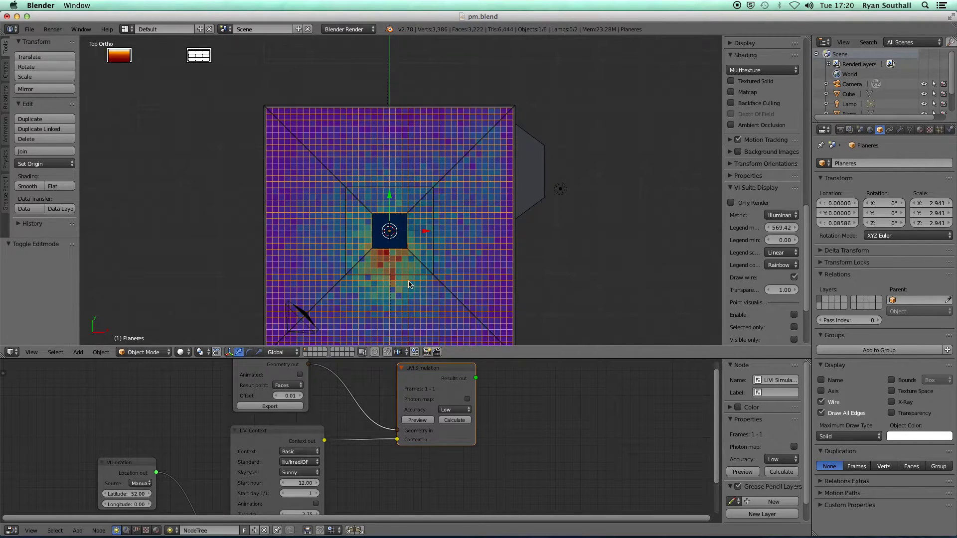
{"action": "middle_click_drag", "start_coordinate": [408, 284], "coordinate": [494, 143], "text": "shift"}
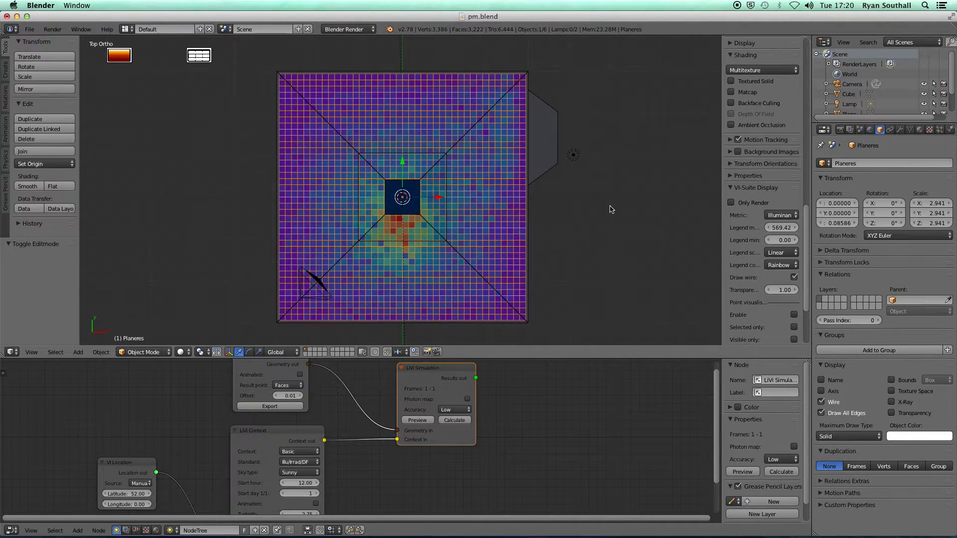
{"action": "left_click", "coordinate": [779, 227]}
{"action": "type", "text": "400"}
{"action": "key", "text": "Return"}
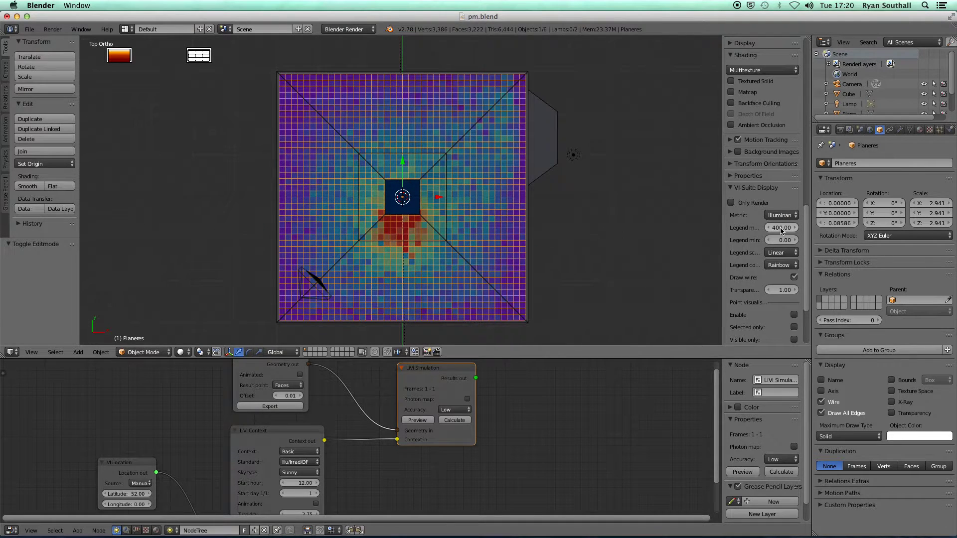
Expand the full Lux legend and place it at the top of an enlarged 3D view
{"action": "left_click", "coordinate": [125, 56]}
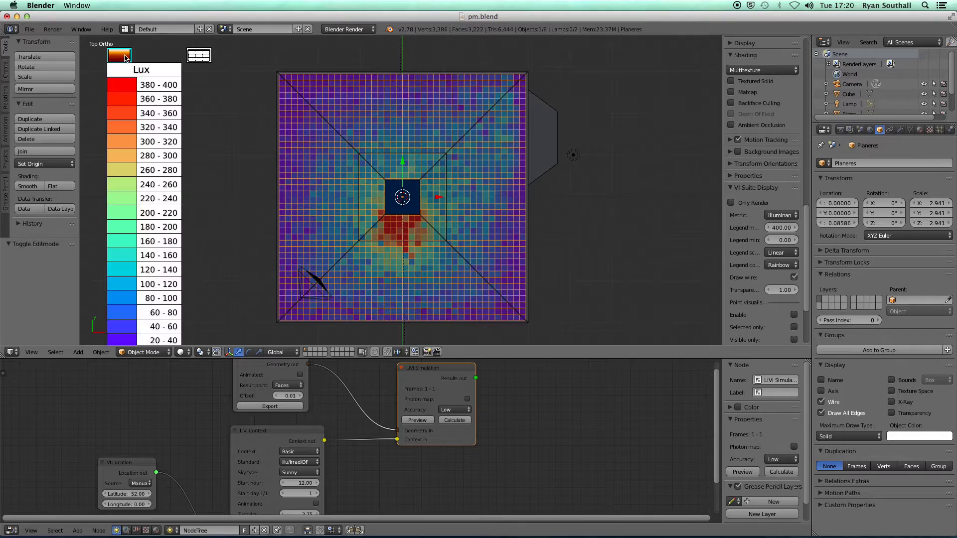
{"action": "left_click_drag", "start_coordinate": [125, 57], "coordinate": [118, 49]}
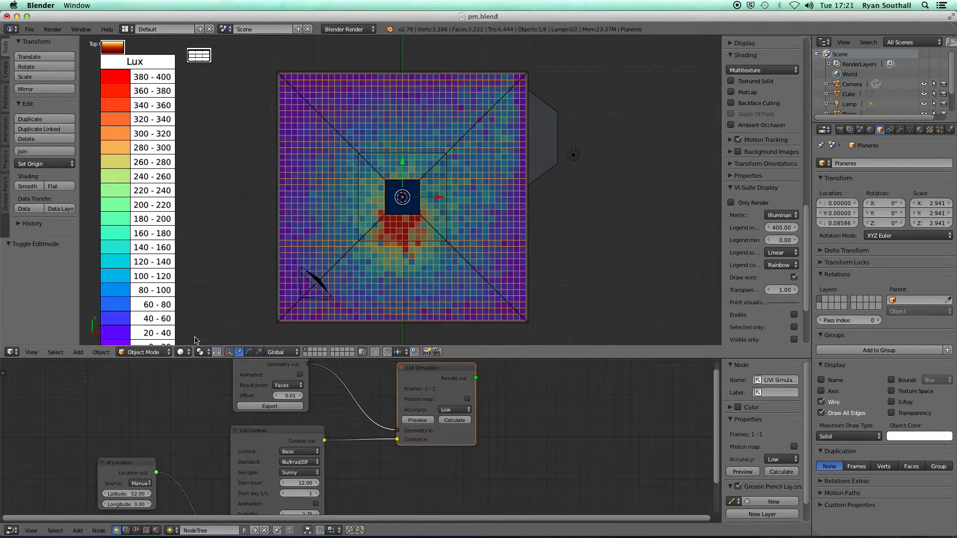
{"action": "left_click_drag", "start_coordinate": [195, 359], "coordinate": [194, 428]}
{"action": "left_click_drag", "start_coordinate": [125, 118], "coordinate": [118, 65]}
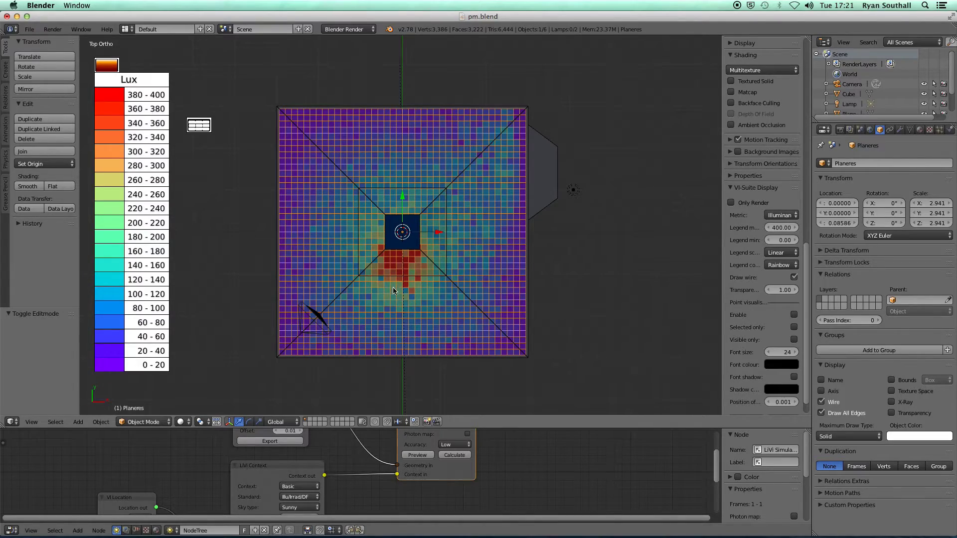
Review the floor results in perspective, then untick Display active
{"action": "middle_click_drag", "start_coordinate": [395, 313], "coordinate": [422, 271]}
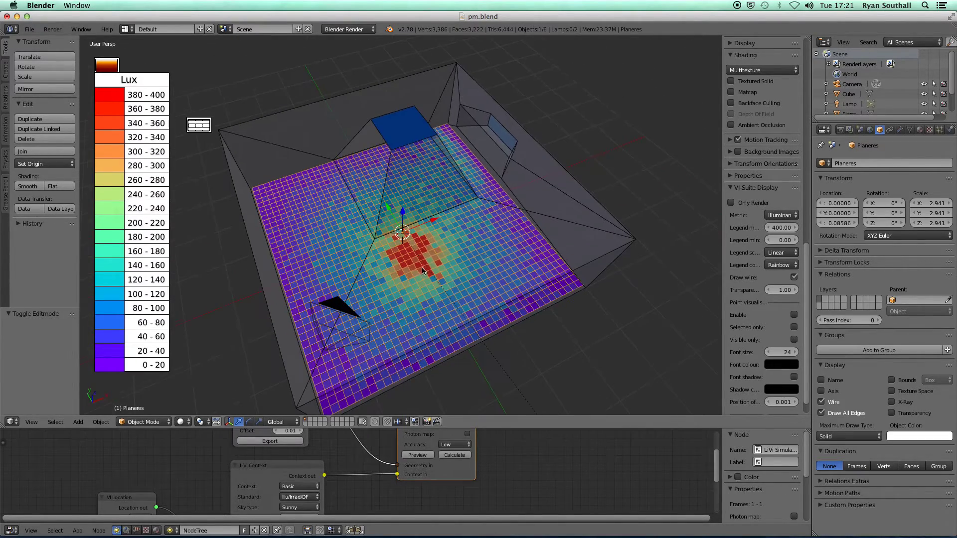
{"action": "scroll", "coordinate": [807, 406], "scroll_direction": "down", "scroll_amount": 2}
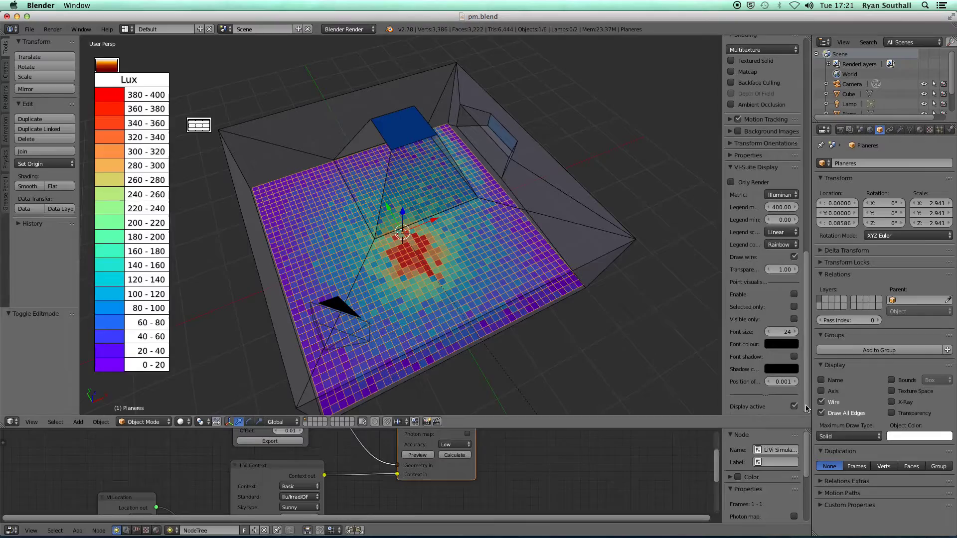
{"action": "left_click", "coordinate": [794, 407]}
Show the results again as raised 3D bars and orbit around them
{"action": "left_click", "coordinate": [747, 195]}
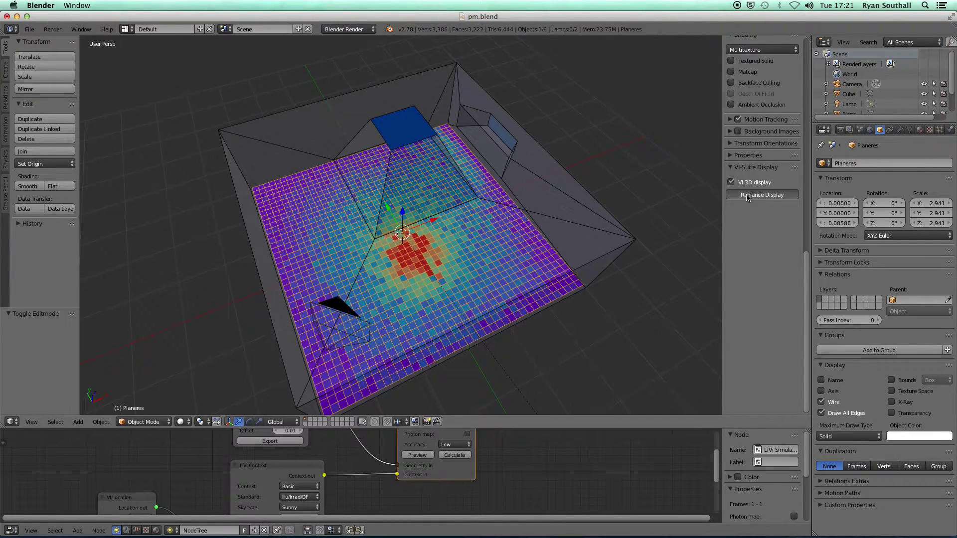
{"action": "mouse_move", "coordinate": [795, 273]}
{"action": "left_mouse_down"}
{"action": "mouse_move", "coordinate": [812, 273]}
{"action": "mouse_move", "coordinate": [802, 273]}
{"action": "left_mouse_up"}
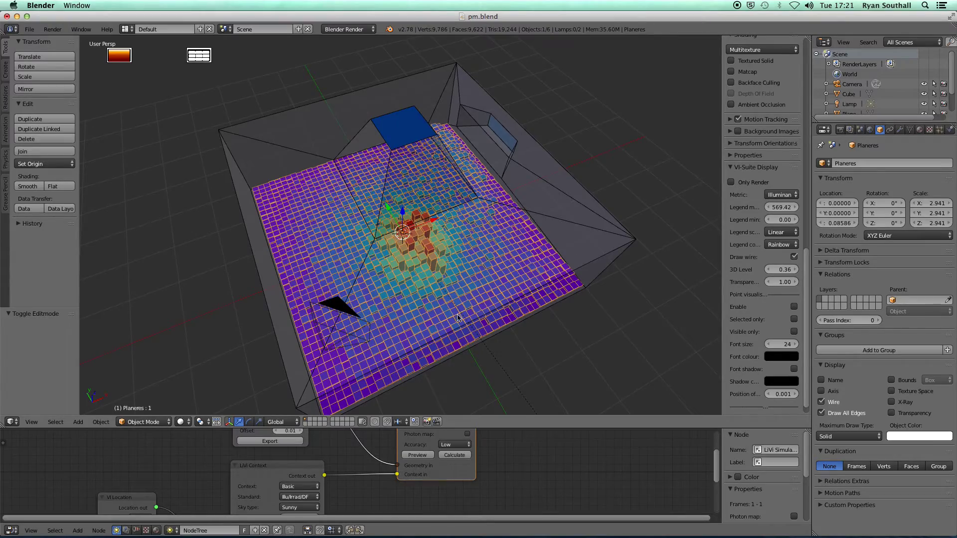
{"action": "middle_click_drag", "start_coordinate": [478, 209], "coordinate": [385, 124]}
{"action": "middle_click_drag", "start_coordinate": [458, 257], "coordinate": [427, 257]}
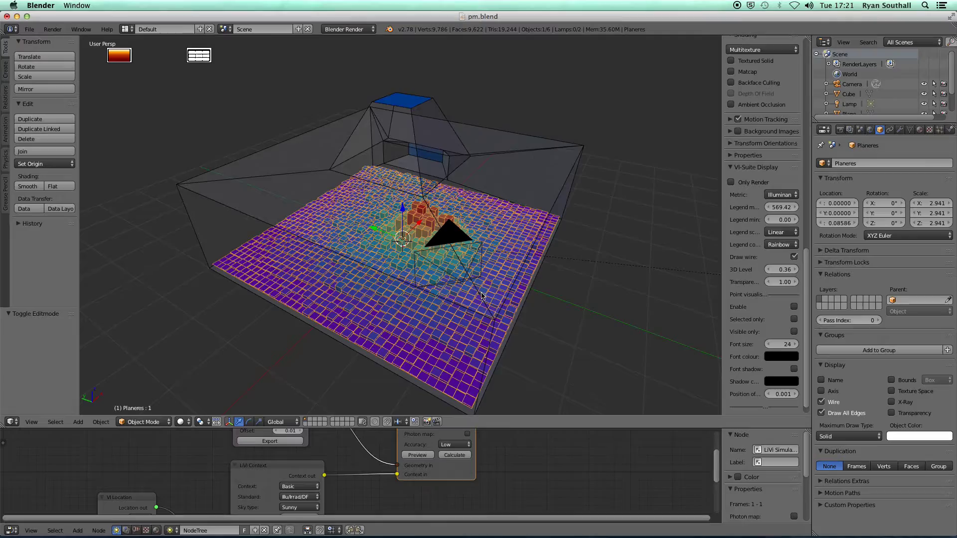
{"action": "middle_click_drag", "start_coordinate": [483, 297], "coordinate": [406, 287]}
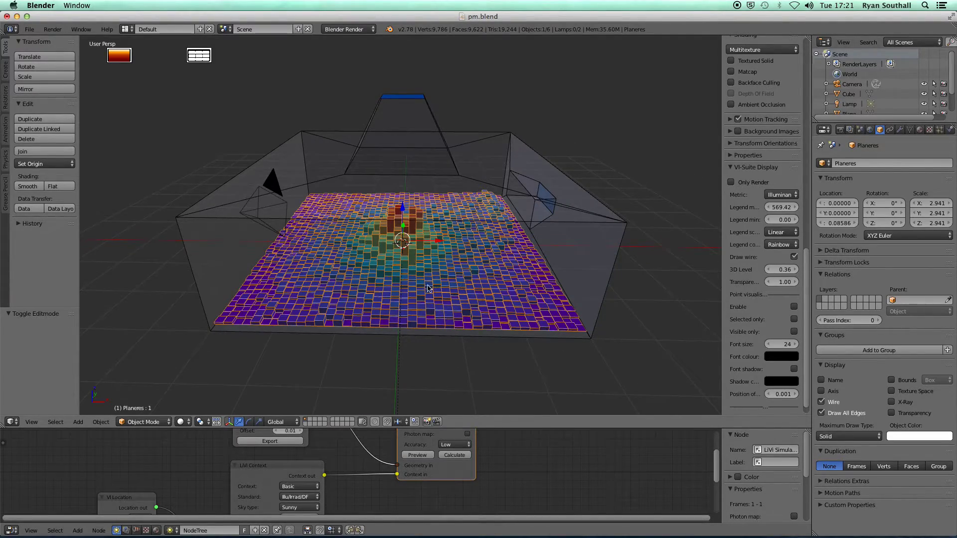
{"action": "middle_click_drag", "start_coordinate": [428, 288], "coordinate": [492, 298]}
{"action": "middle_click_drag", "start_coordinate": [370, 268], "coordinate": [480, 263]}
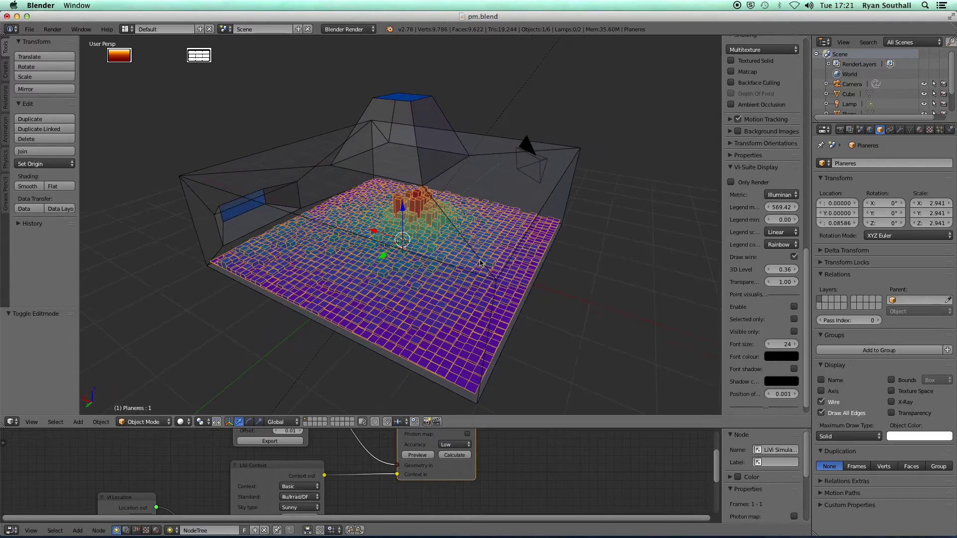
Enable Photon map in the LiVi Simulation node
{"action": "scroll", "coordinate": [477, 347], "scroll_direction": "down", "scroll_amount": 3}
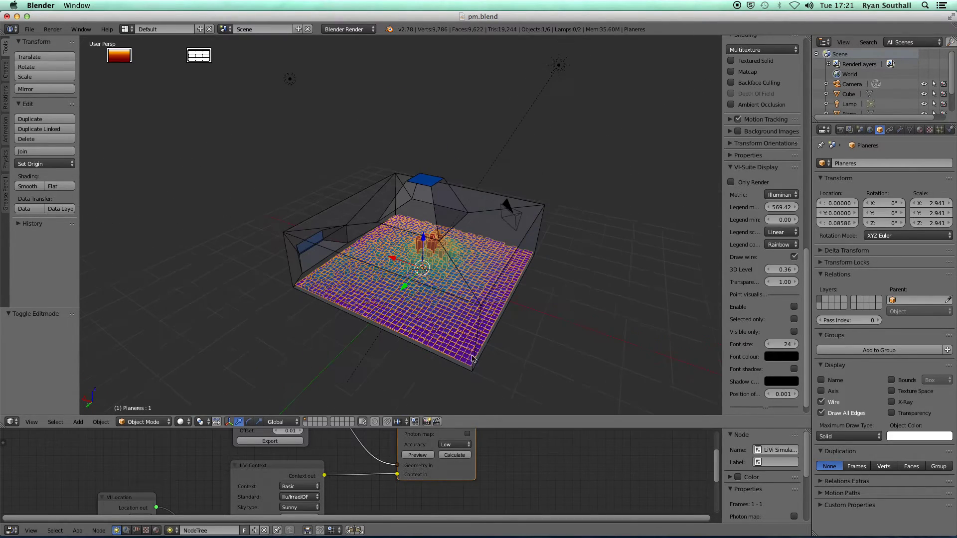
{"action": "left_click_drag", "start_coordinate": [494, 427], "coordinate": [497, 331]}
{"action": "left_click", "coordinate": [467, 386]}
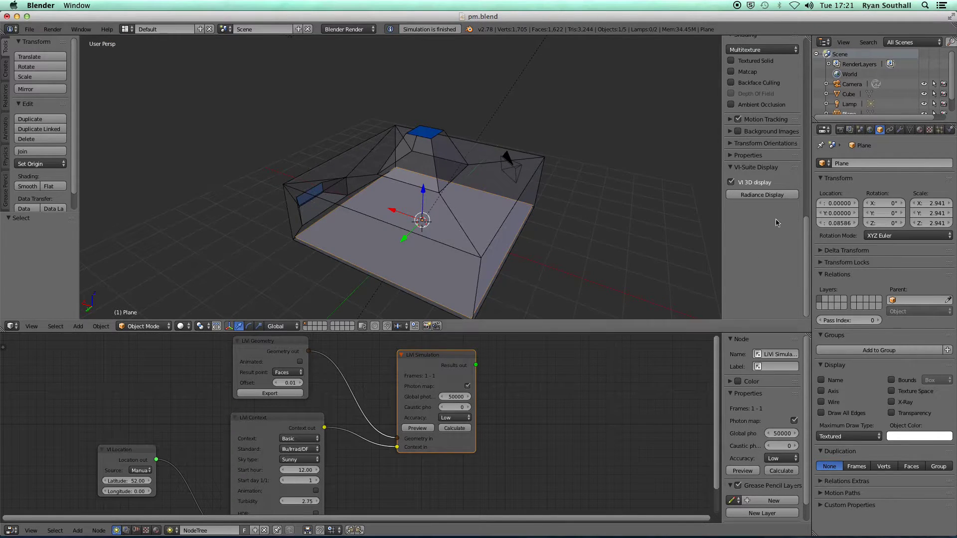
Display the photon-mapped results and expand the Lux legend, moving it left
{"action": "left_click", "coordinate": [762, 194]}
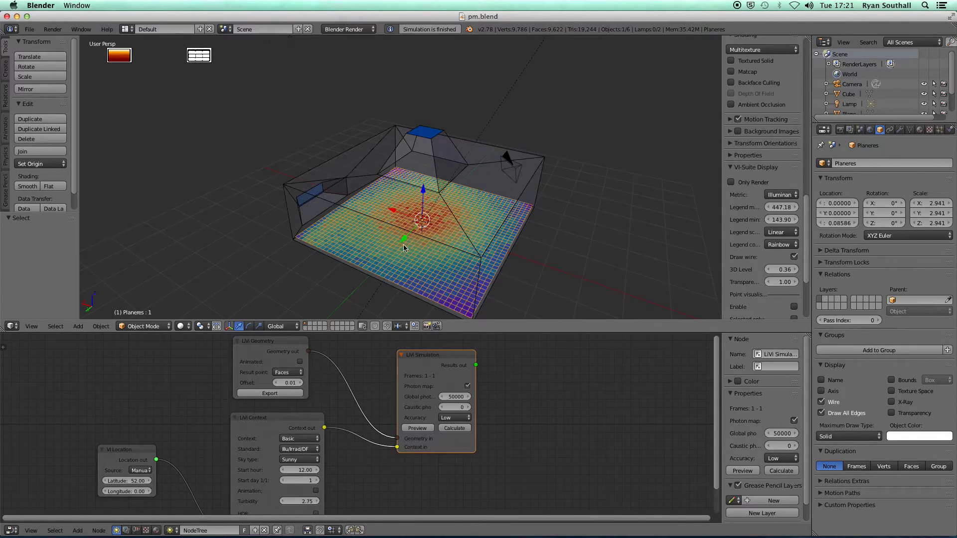
{"action": "middle_click_drag", "start_coordinate": [403, 244], "coordinate": [467, 263]}
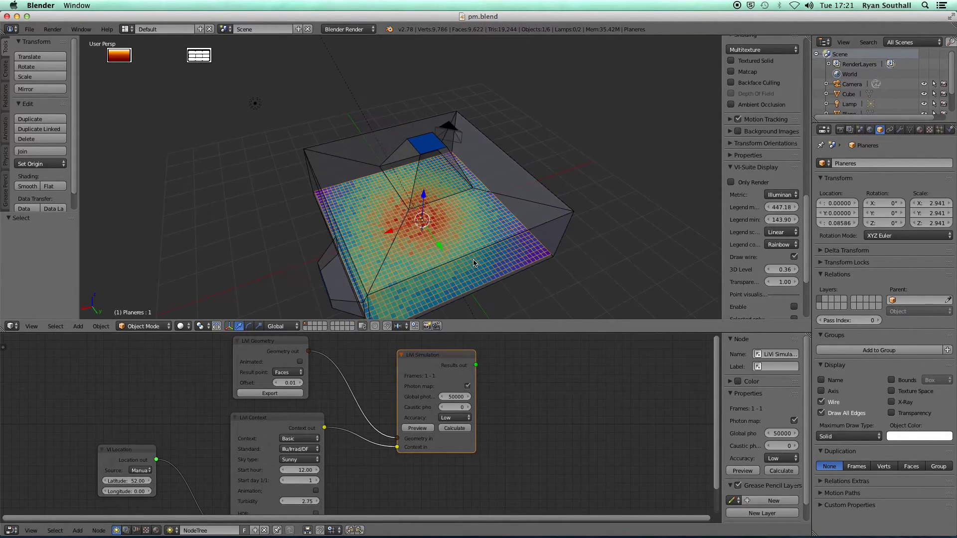
{"action": "left_click", "coordinate": [124, 59]}
{"action": "left_click_drag", "start_coordinate": [124, 59], "coordinate": [113, 59]}
{"action": "middle_click_drag", "start_coordinate": [409, 231], "coordinate": [426, 234]}
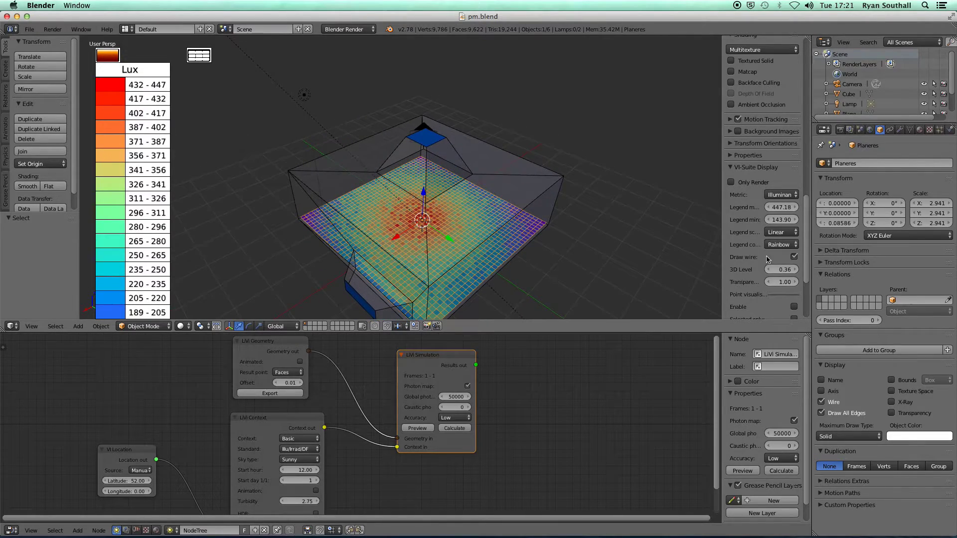
Raise the result cells into 3D bars, deselect all, and orbit around them
{"action": "mouse_move", "coordinate": [783, 269]}
{"action": "left_mouse_down"}
{"action": "mouse_move", "coordinate": [797, 269]}
{"action": "mouse_move", "coordinate": [786, 269]}
{"action": "left_mouse_up"}
{"action": "key", "text": "a"}
{"action": "middle_click_drag", "start_coordinate": [431, 238], "coordinate": [362, 233]}
{"action": "mouse_move", "coordinate": [457, 230]}
{"action": "middle_mouse_down"}
{"action": "mouse_move", "coordinate": [409, 233]}
{"action": "mouse_move", "coordinate": [452, 215]}
{"action": "mouse_move", "coordinate": [458, 229]}
{"action": "mouse_move", "coordinate": [429, 215]}
{"action": "mouse_move", "coordinate": [448, 202]}
{"action": "mouse_move", "coordinate": [465, 240]}
{"action": "mouse_move", "coordinate": [446, 238]}
{"action": "mouse_move", "coordinate": [487, 230]}
{"action": "mouse_move", "coordinate": [455, 225]}
{"action": "mouse_move", "coordinate": [464, 237]}
{"action": "mouse_move", "coordinate": [472, 228]}
{"action": "middle_mouse_up"}
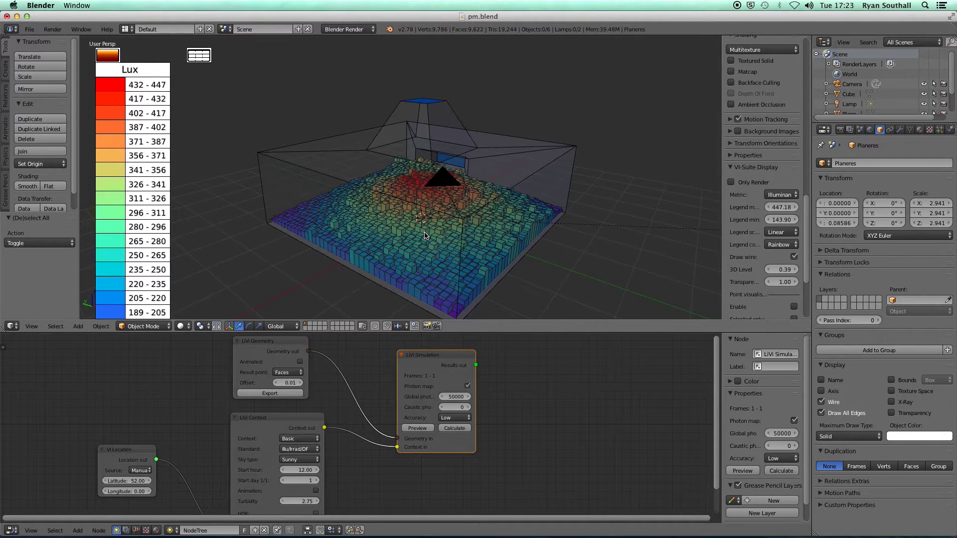
Enlarge the 3D view and move the Lux legend up to show 144–159 through 432–447 lux
{"action": "mouse_move", "coordinate": [394, 245]}
{"action": "middle_mouse_down"}
{"action": "mouse_move", "coordinate": [457, 237]}
{"action": "mouse_move", "coordinate": [392, 255]}
{"action": "mouse_move", "coordinate": [434, 251]}
{"action": "mouse_move", "coordinate": [409, 254]}
{"action": "middle_mouse_up"}
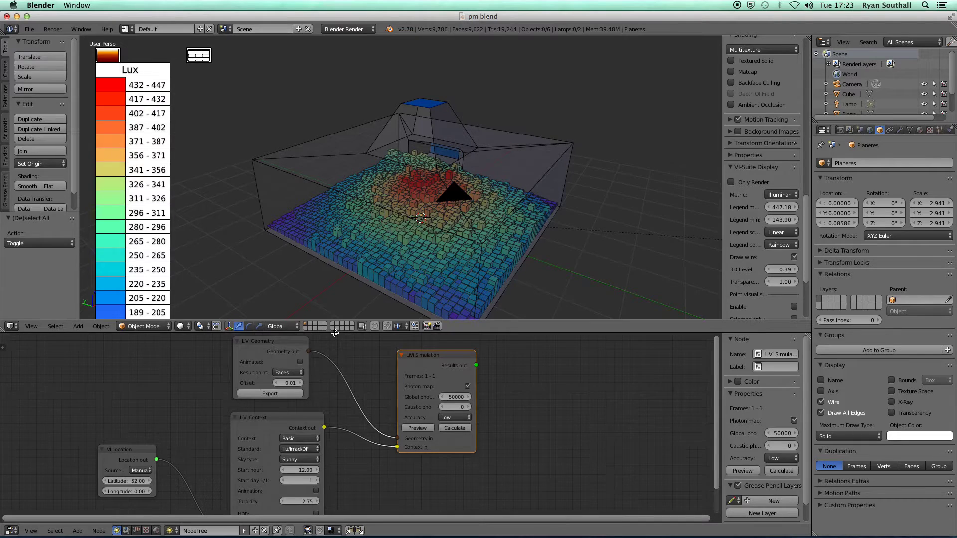
{"action": "left_click_drag", "start_coordinate": [335, 337], "coordinate": [334, 457]}
{"action": "left_click_drag", "start_coordinate": [106, 170], "coordinate": [104, 68]}
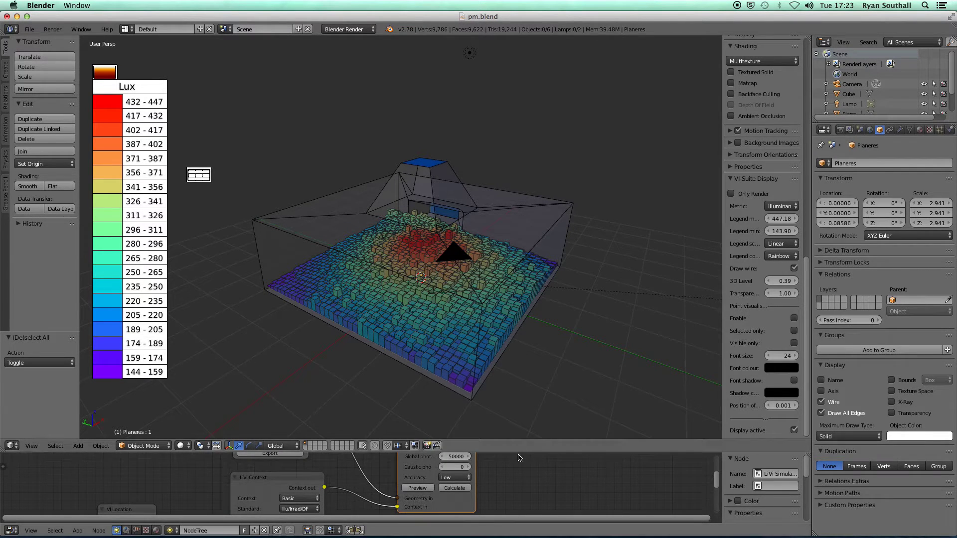
Widen and zoom into the LiVi Simulation node to read its 50000 global photons setting
{"action": "left_click_drag", "start_coordinate": [518, 451], "coordinate": [520, 332]}
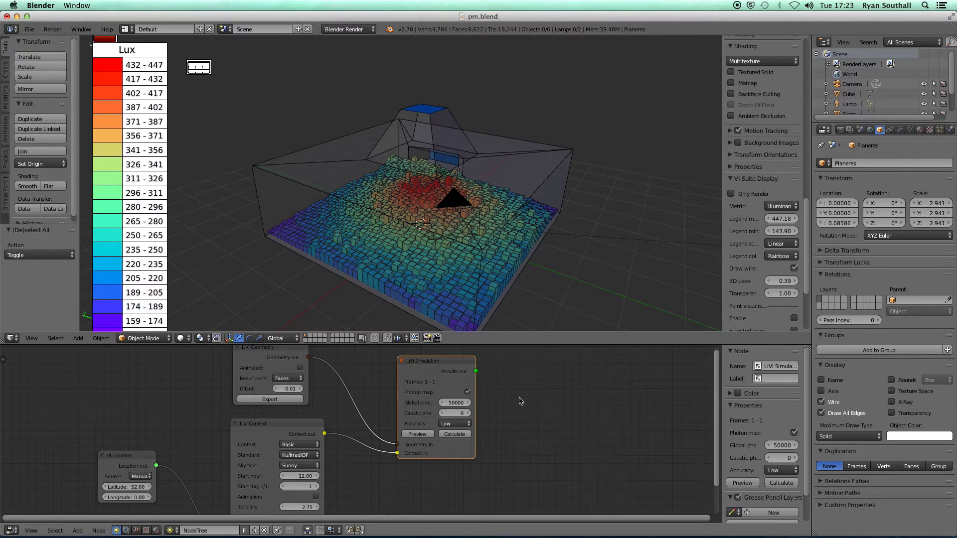
{"action": "left_click_drag", "start_coordinate": [475, 454], "coordinate": [511, 455]}
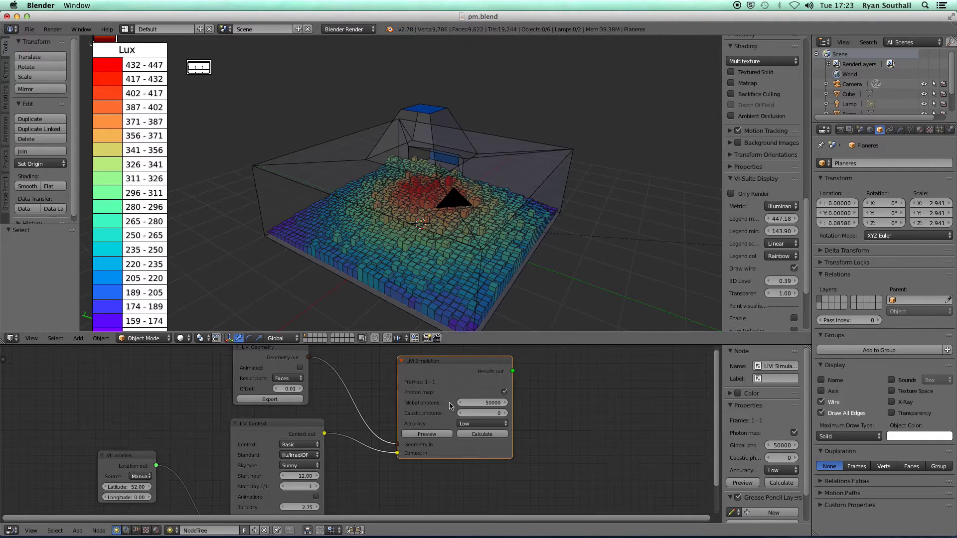
{"action": "scroll", "coordinate": [441, 403], "scroll_direction": "up", "scroll_amount": 2}
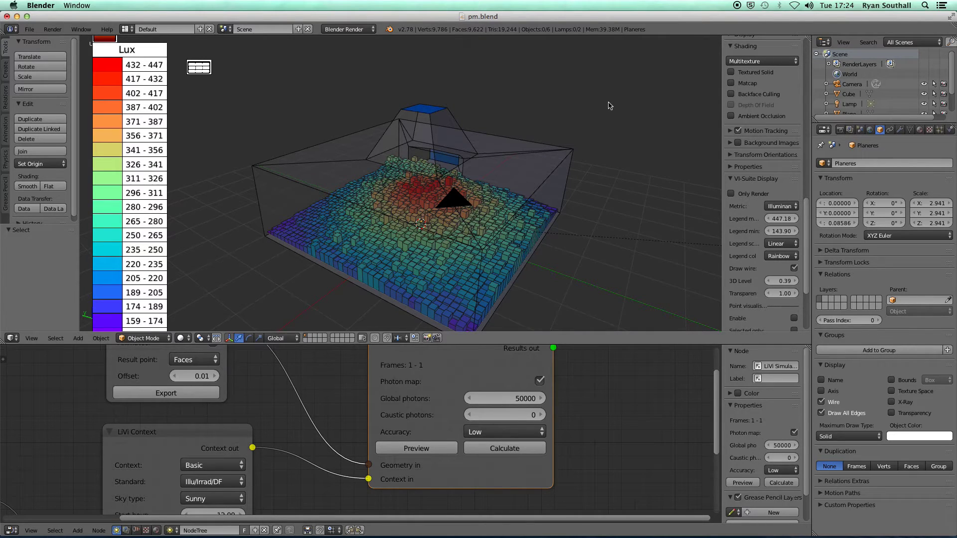
Select the room's Cube and scroll its material settings down to transparency
{"action": "right_click", "coordinate": [468, 140]}
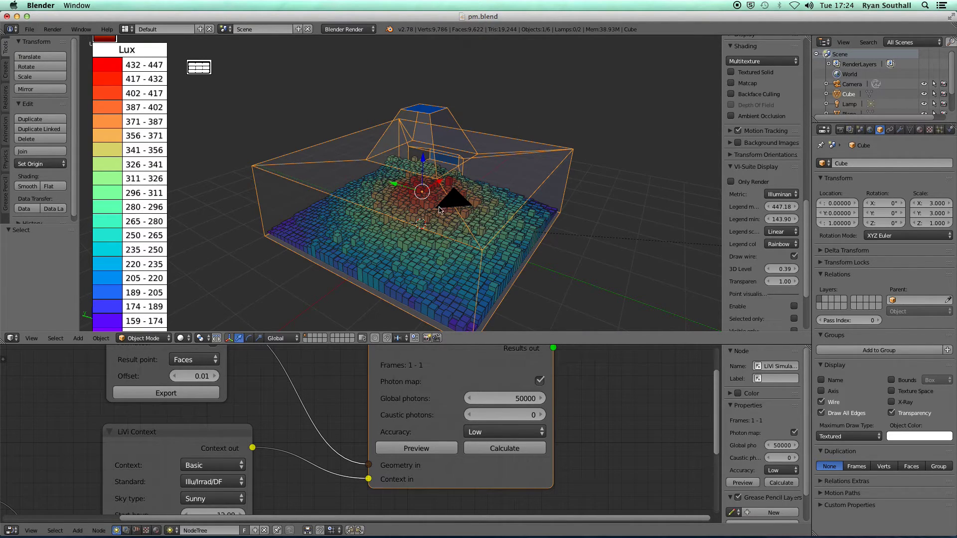
{"action": "middle_click_drag", "start_coordinate": [479, 238], "coordinate": [471, 233]}
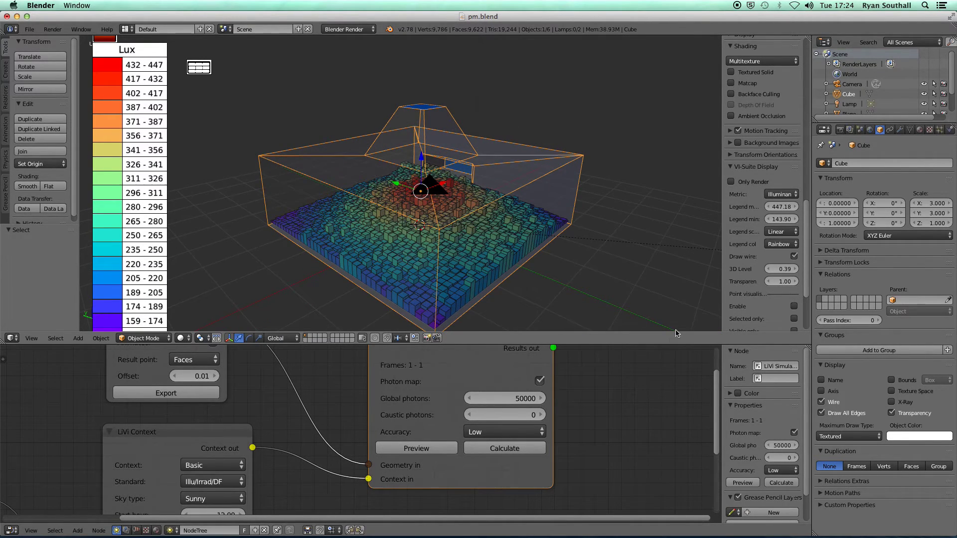
{"action": "left_click", "coordinate": [920, 129]}
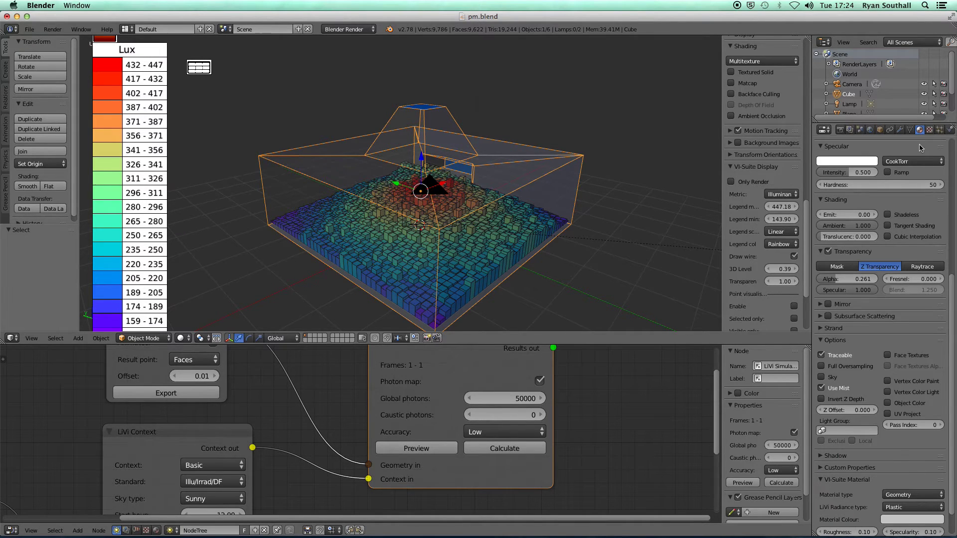
{"action": "scroll", "coordinate": [952, 461], "scroll_direction": "down", "scroll_amount": 2}
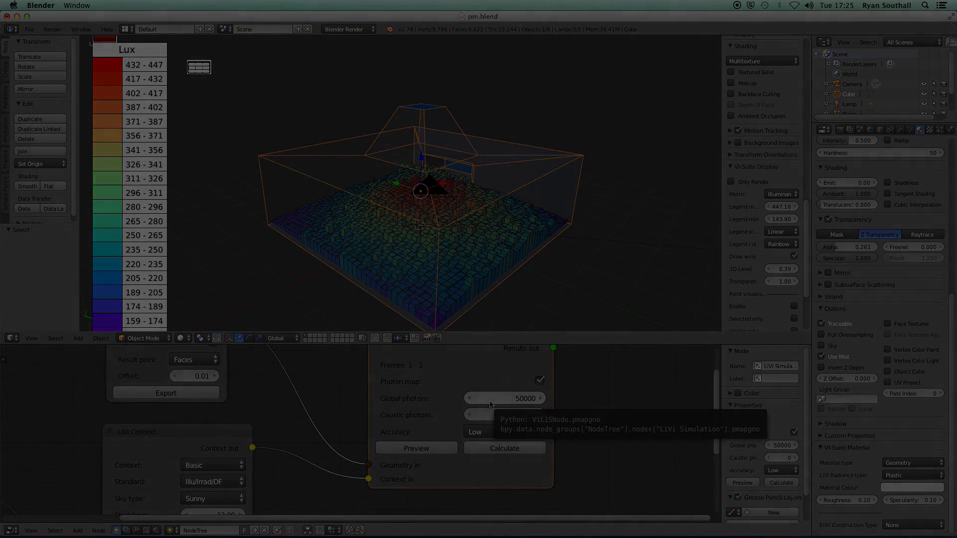
{"action": "scroll", "coordinate": [555, 390], "scroll_direction": "down", "scroll_amount": 3}
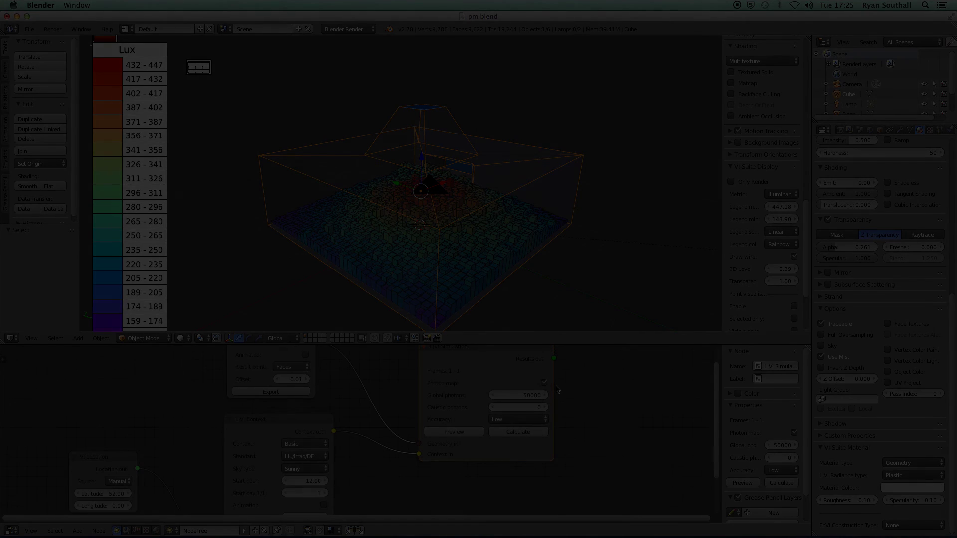